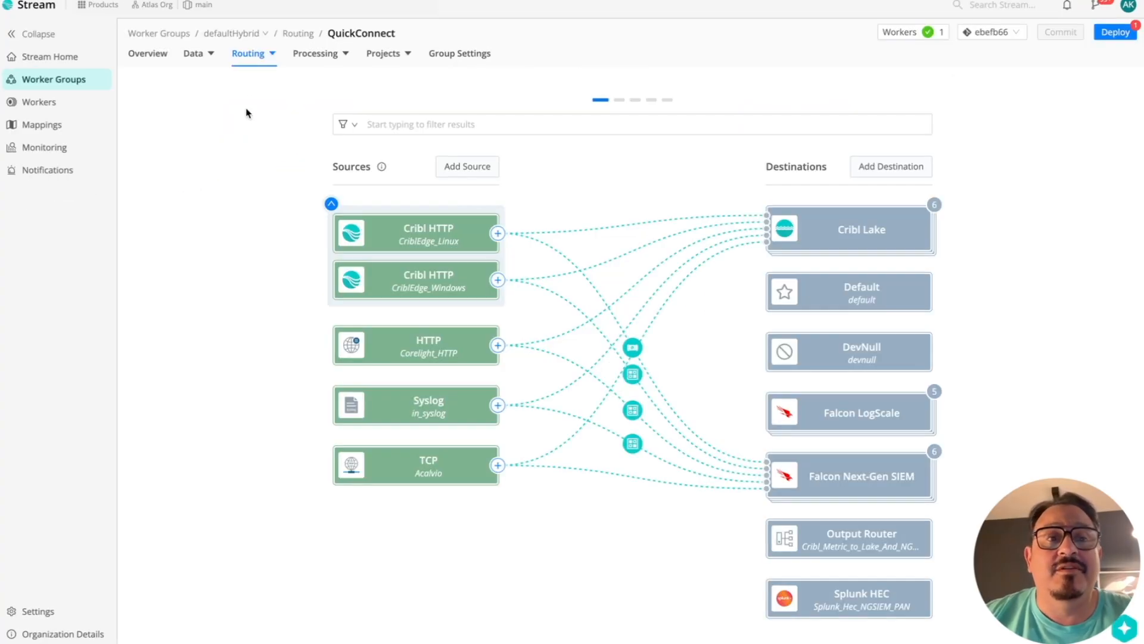
Open the QuickConnect routing view and inspect the configuration of the connection from Corelight_HTTP to Corelight_Lake
left_click(253, 55)
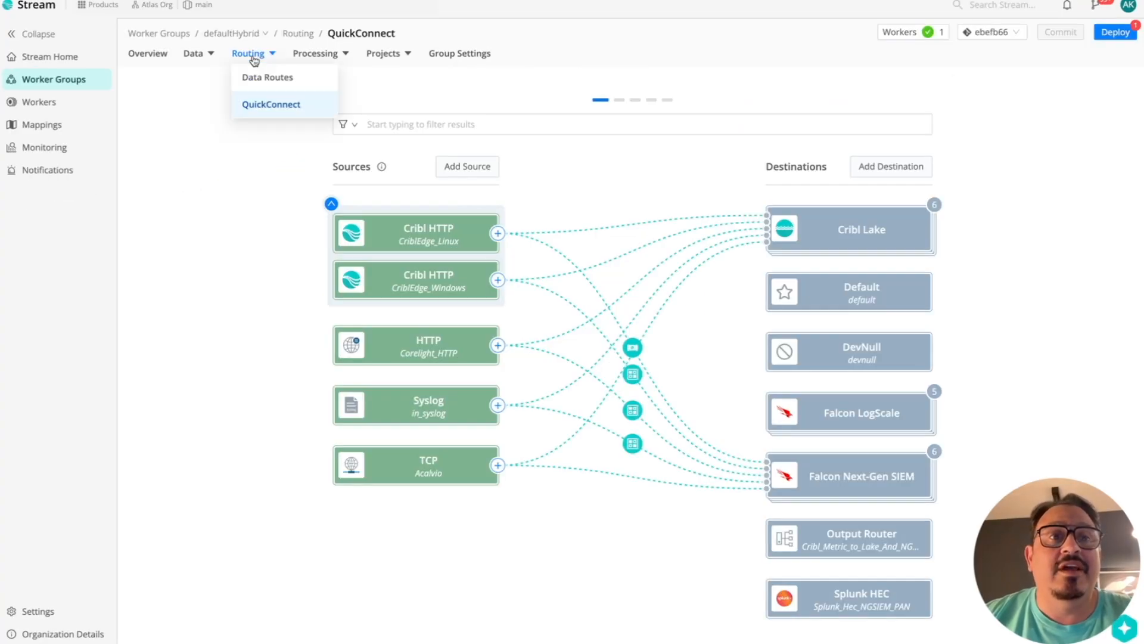
left_click(271, 106)
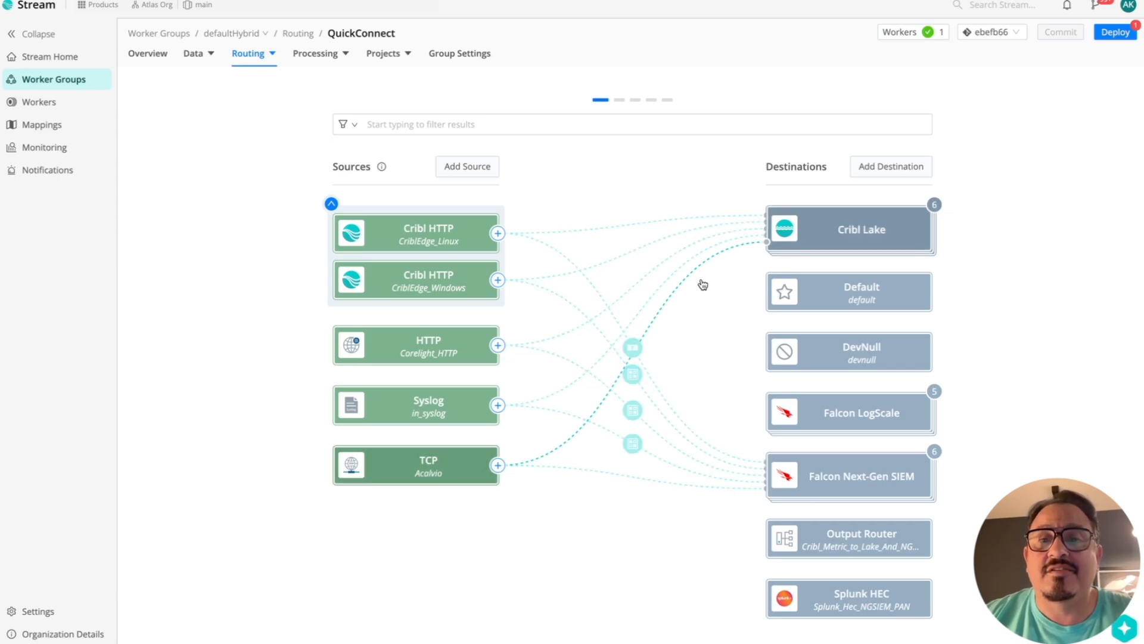
left_click(662, 268)
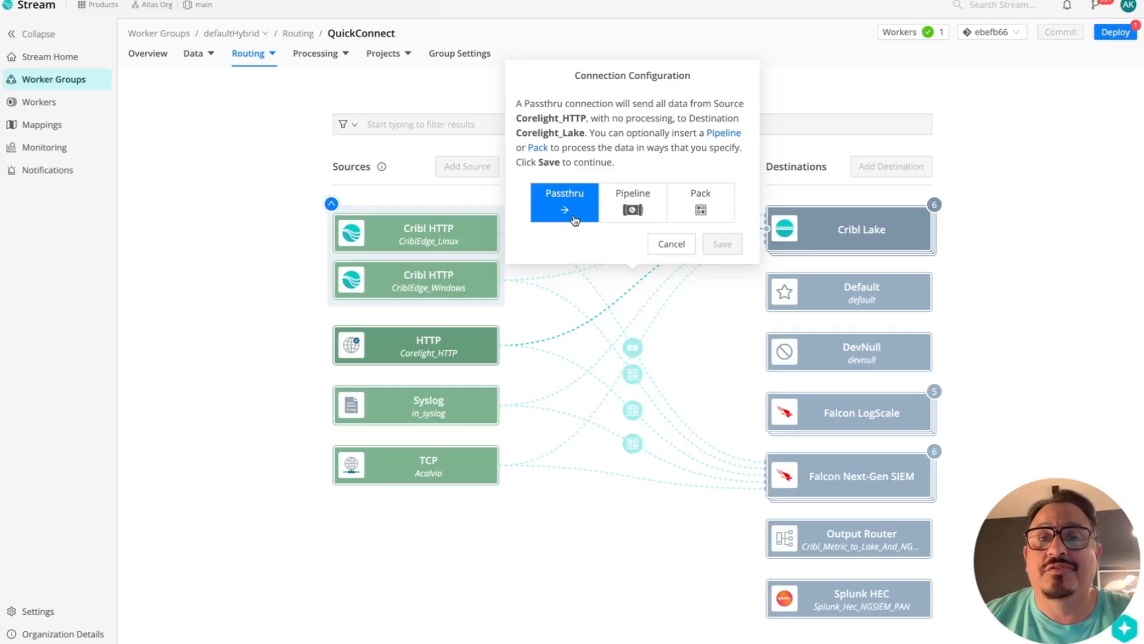
left_click(671, 244)
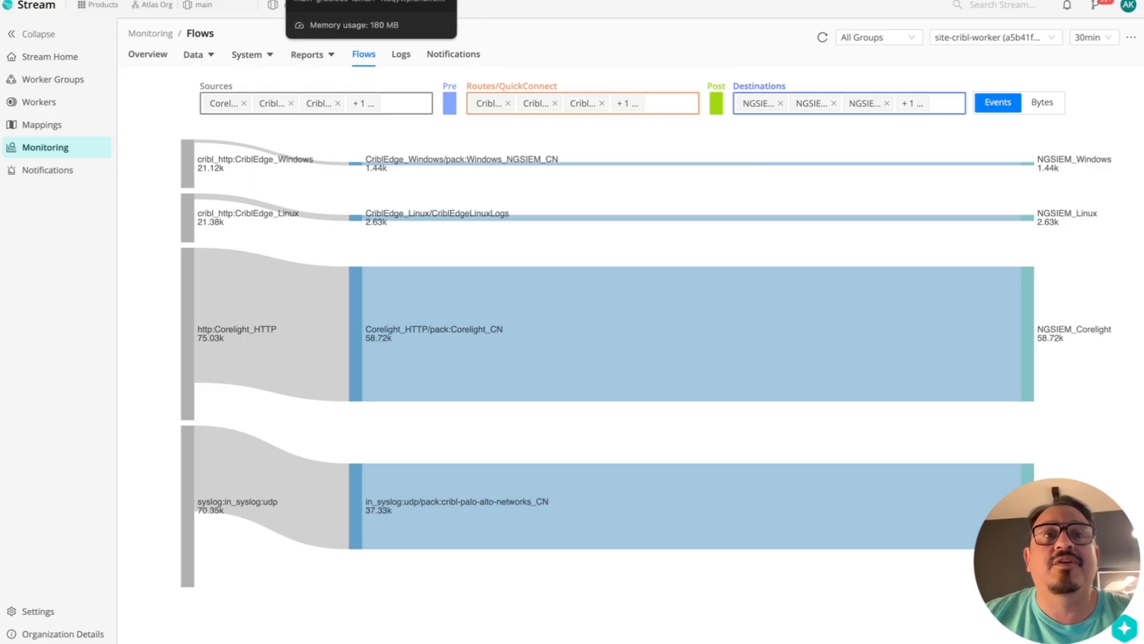
Go back to QuickConnect and view the pack assigned to the connection from CriblEdge_Windows to NGSIEM_Windows
left_click(274, 0)
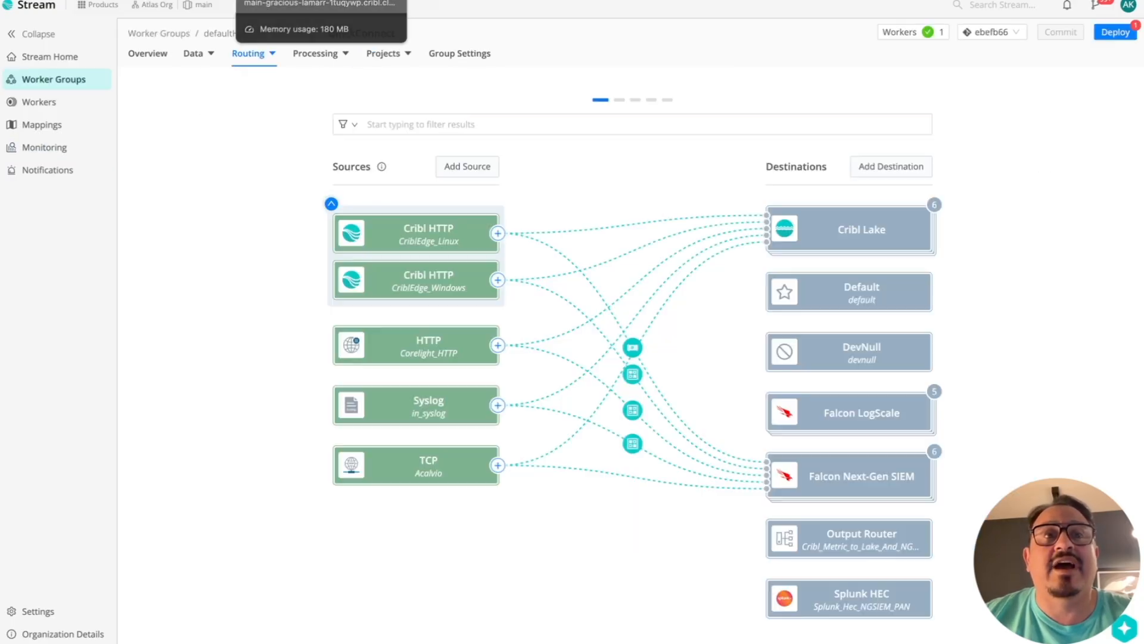
left_click(634, 375)
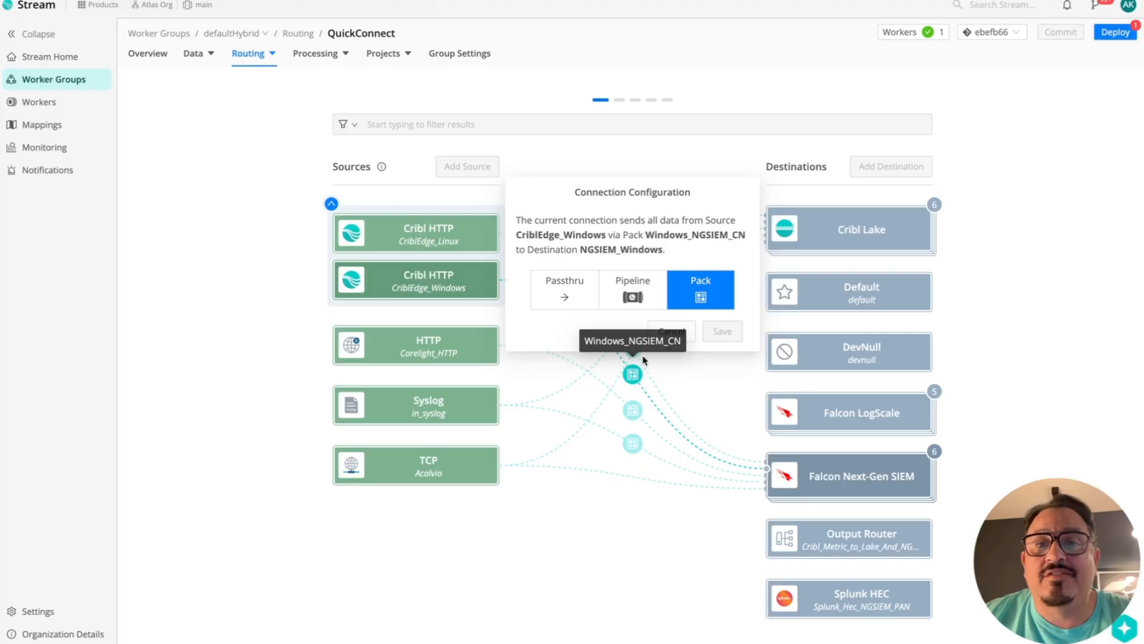
left_click(699, 295)
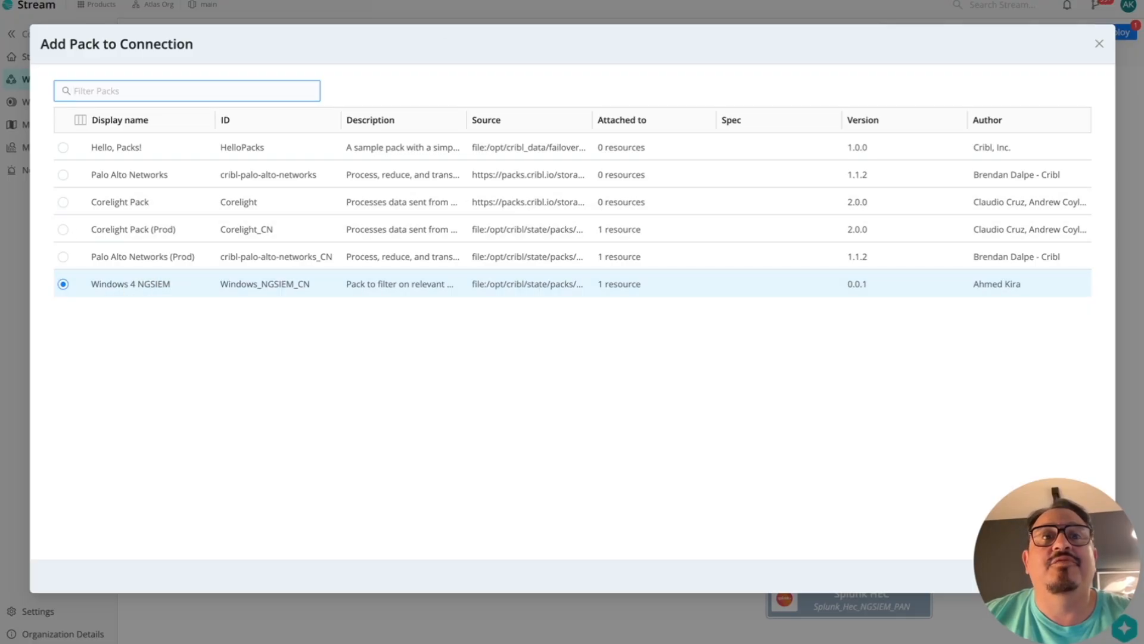
Open the CriblEdgeWindowsJSON_NGSIEM pipeline of the Windows_NGSIEM_CN pack and expand its Filter Event Codes group
left_click(477, 1)
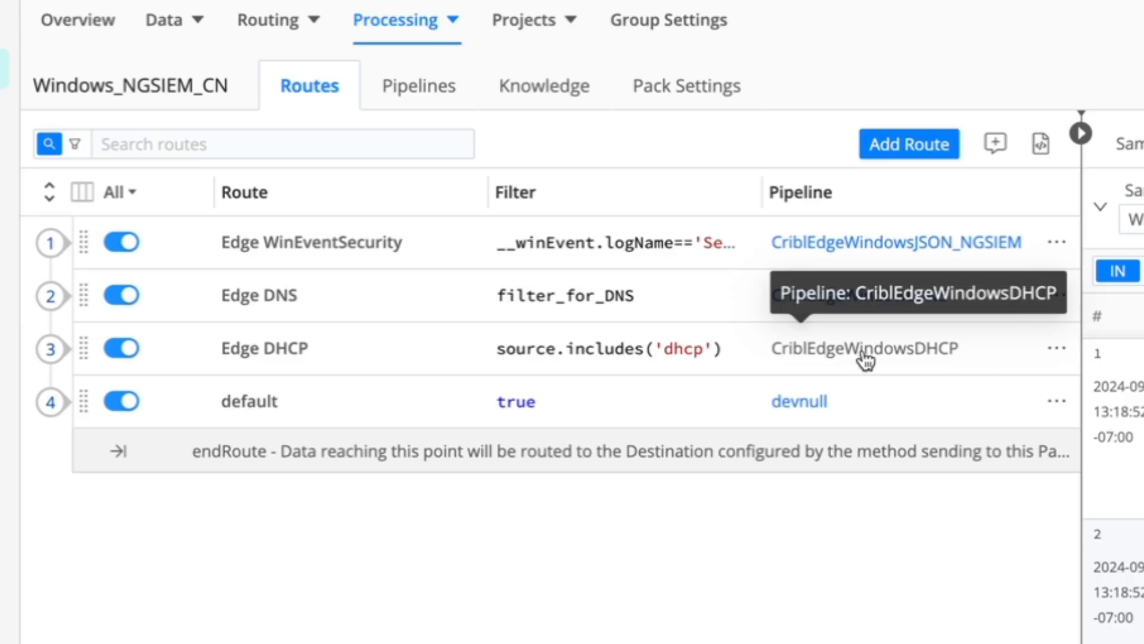
left_click(888, 250)
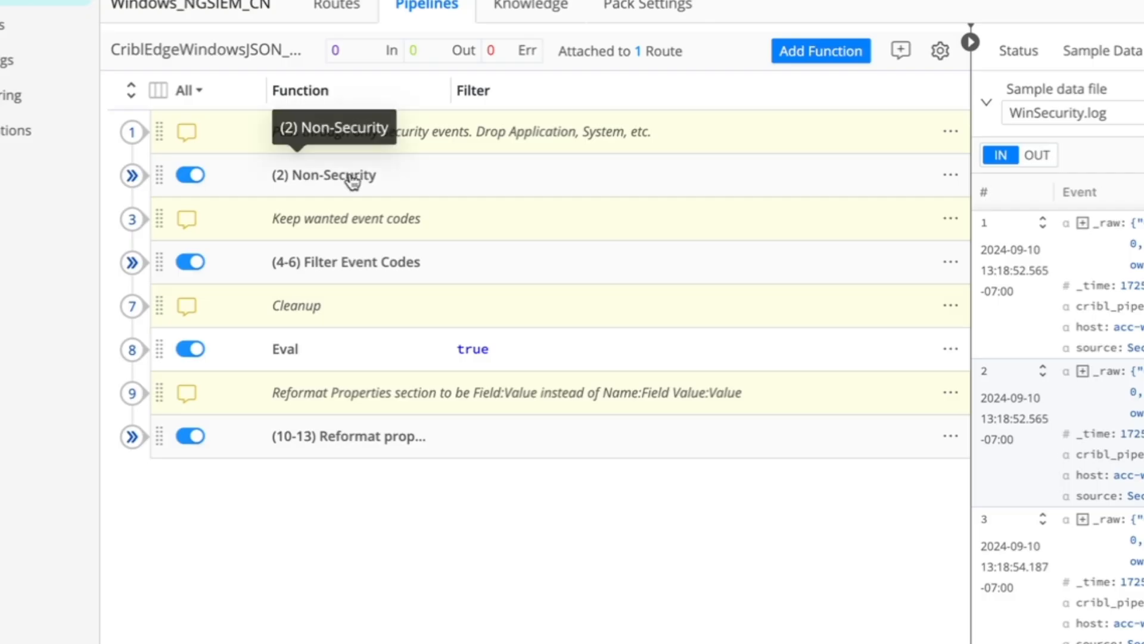
left_click(125, 262)
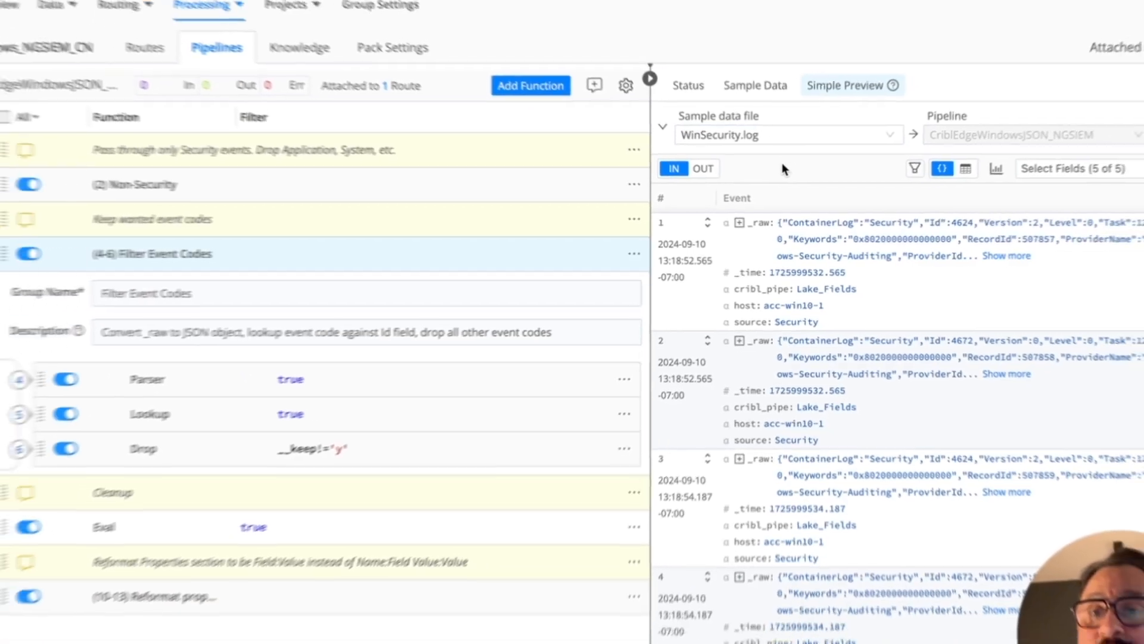
Run a live sample capture with the route filter __winEvent.logName=='Security' || source=='Security', inspect the first event's _raw field, and close without saving
left_click(755, 86)
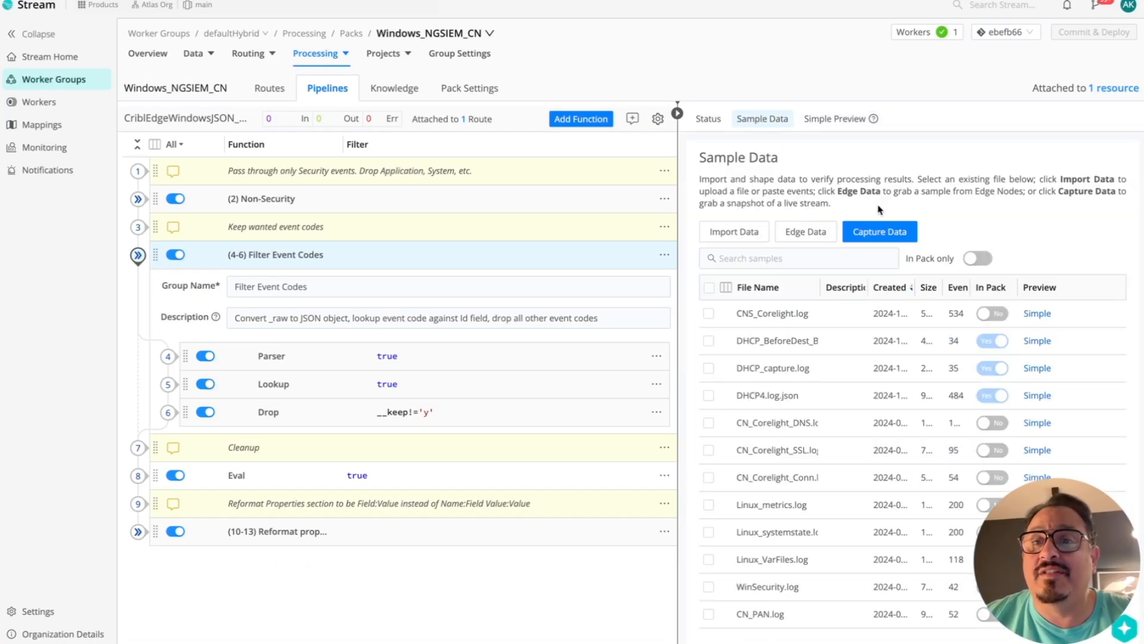
left_click(880, 232)
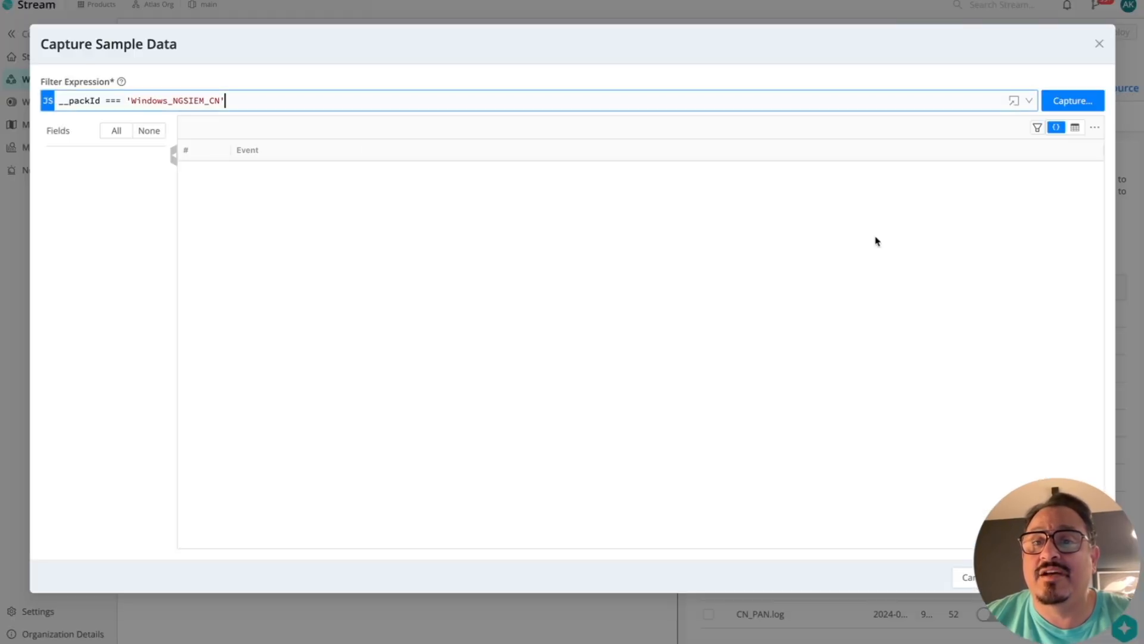
left_click(1029, 101)
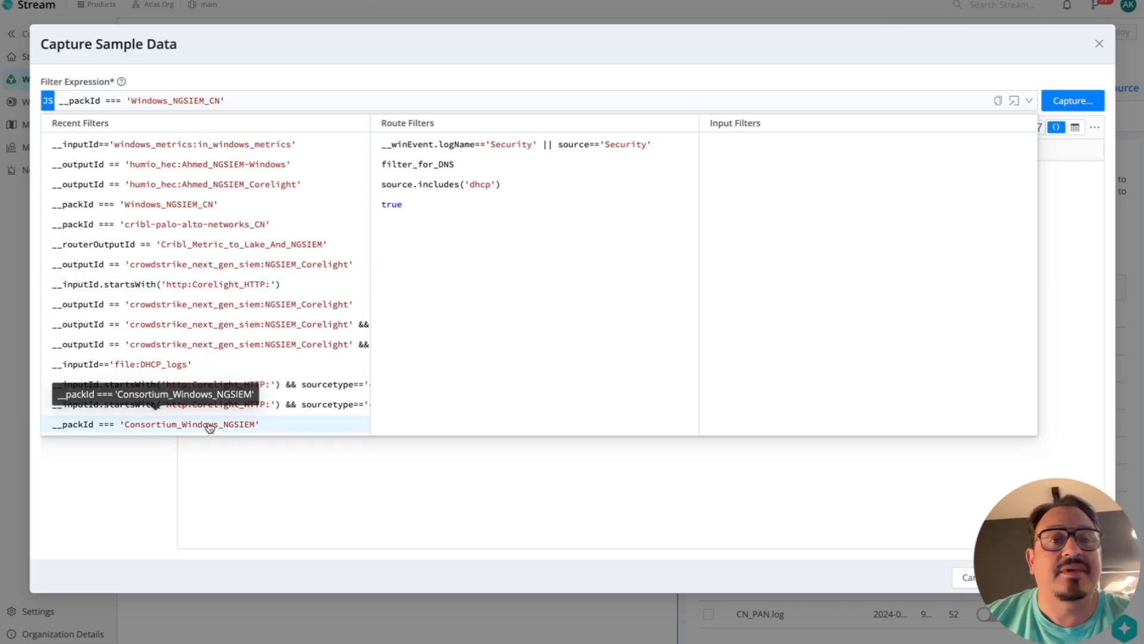
left_click_drag(209, 427, 239, 304)
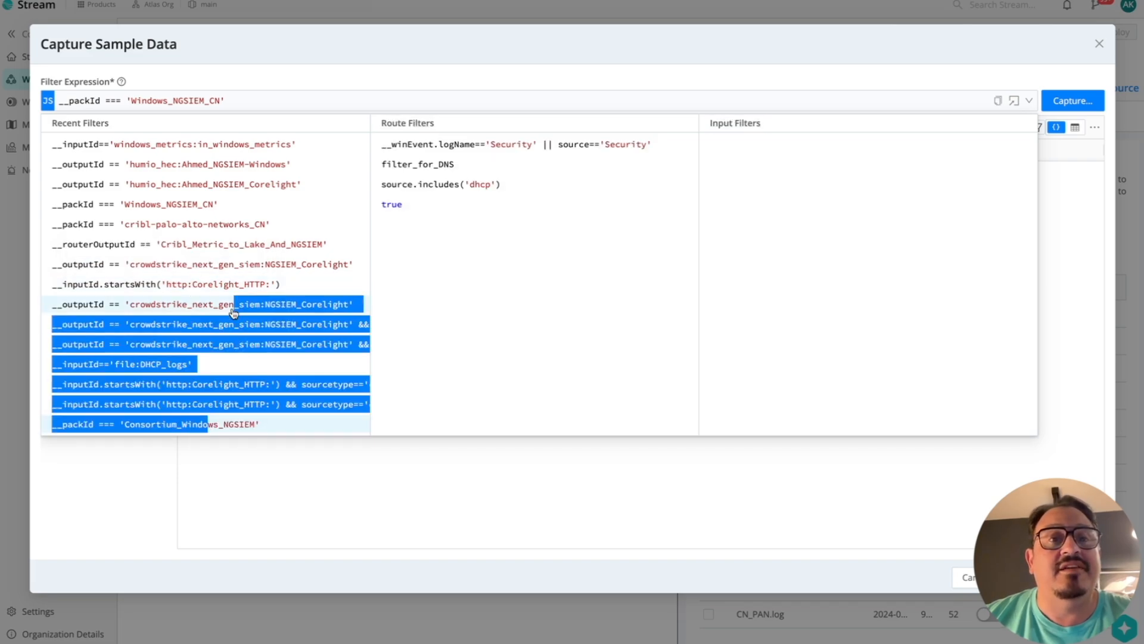
left_click(417, 147)
left_click(1072, 100)
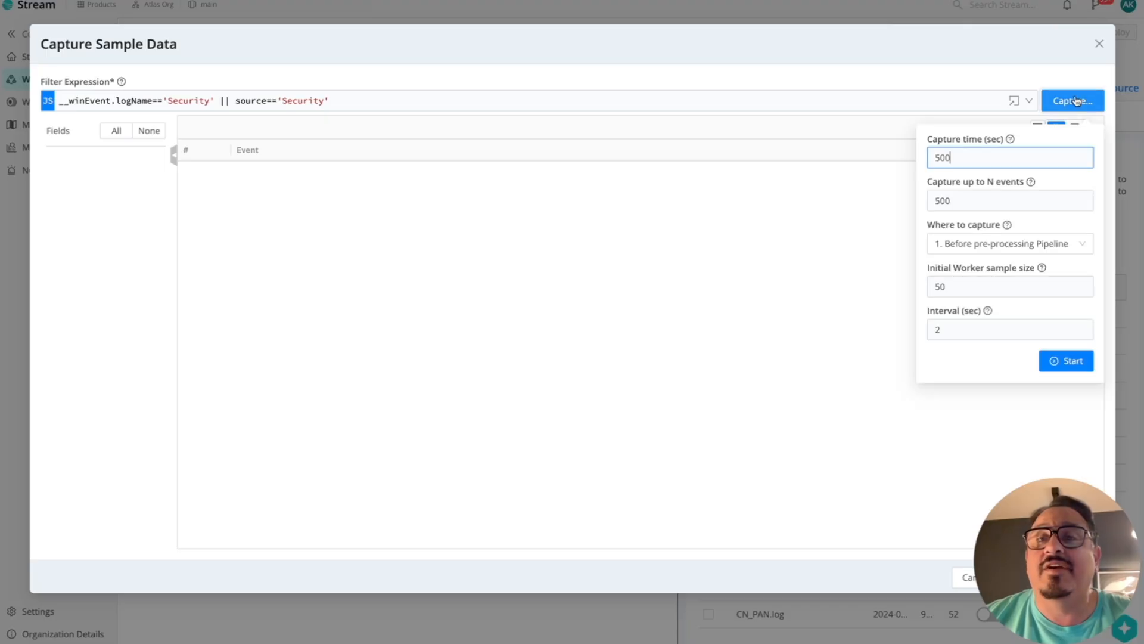
left_click(1069, 362)
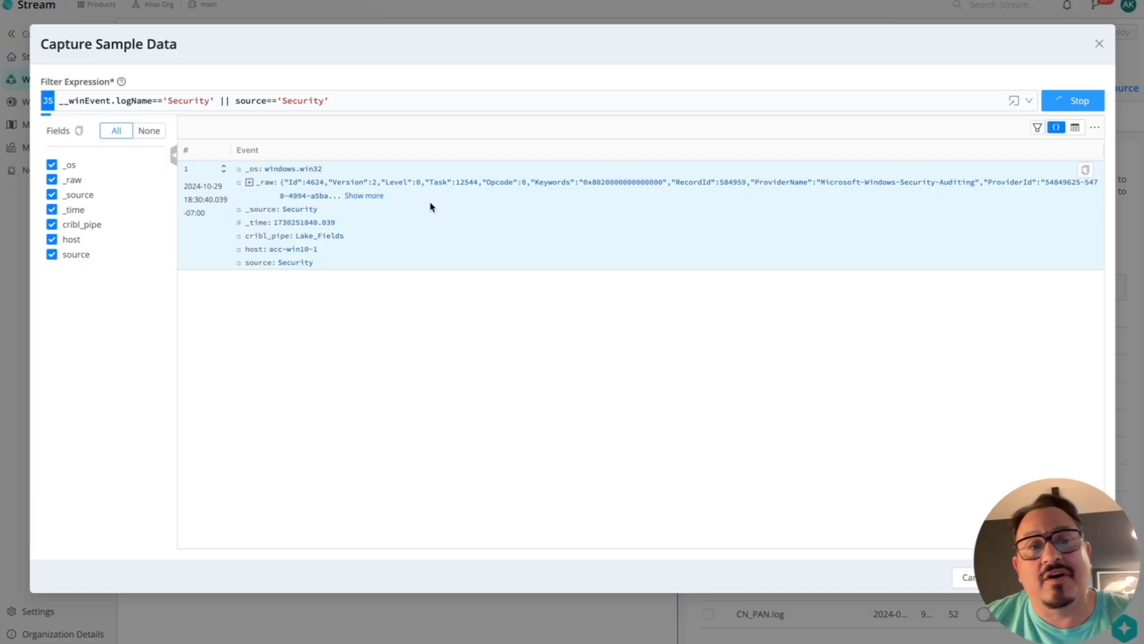
left_click(249, 182)
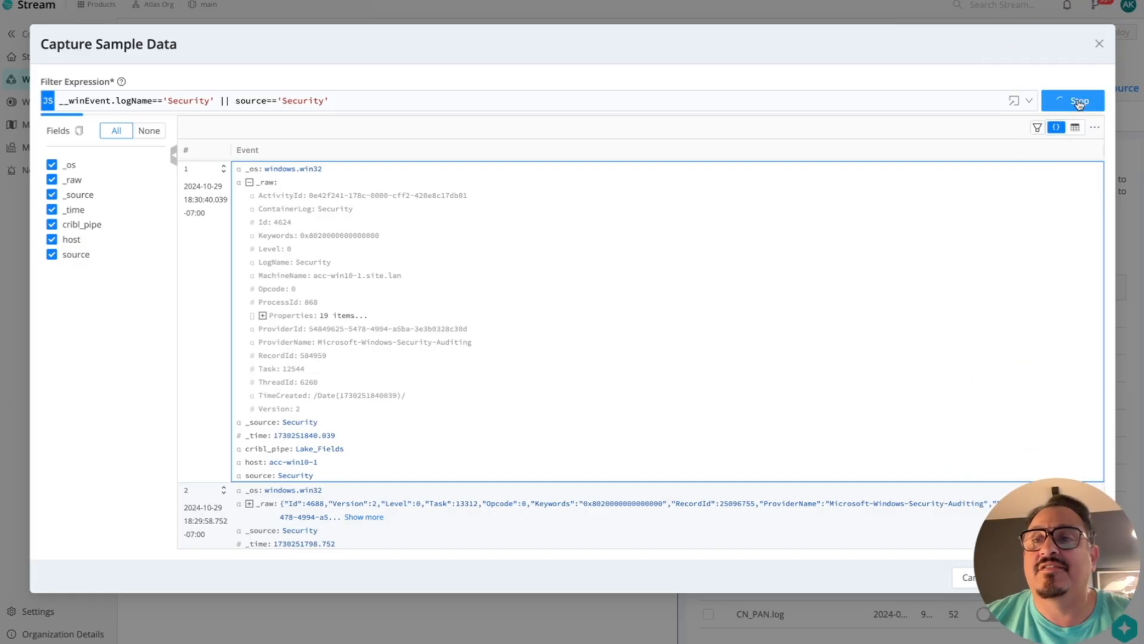
left_click(1100, 45)
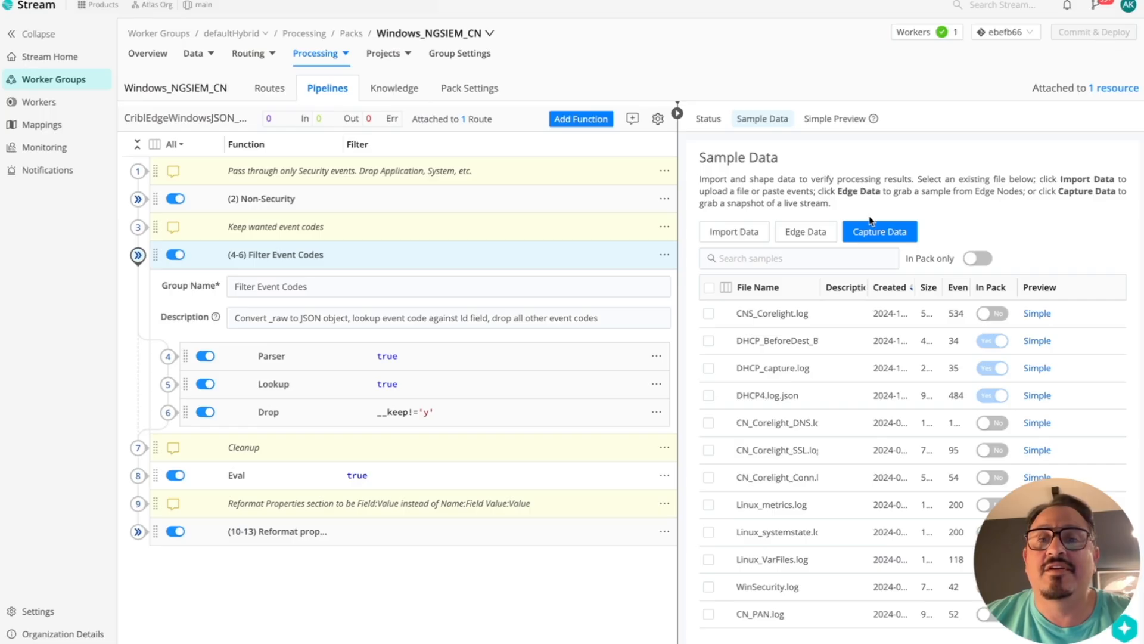
Preview the WinSecurity.log sample and expand the Lookup function in the Filter Event Codes group
left_click(753, 594)
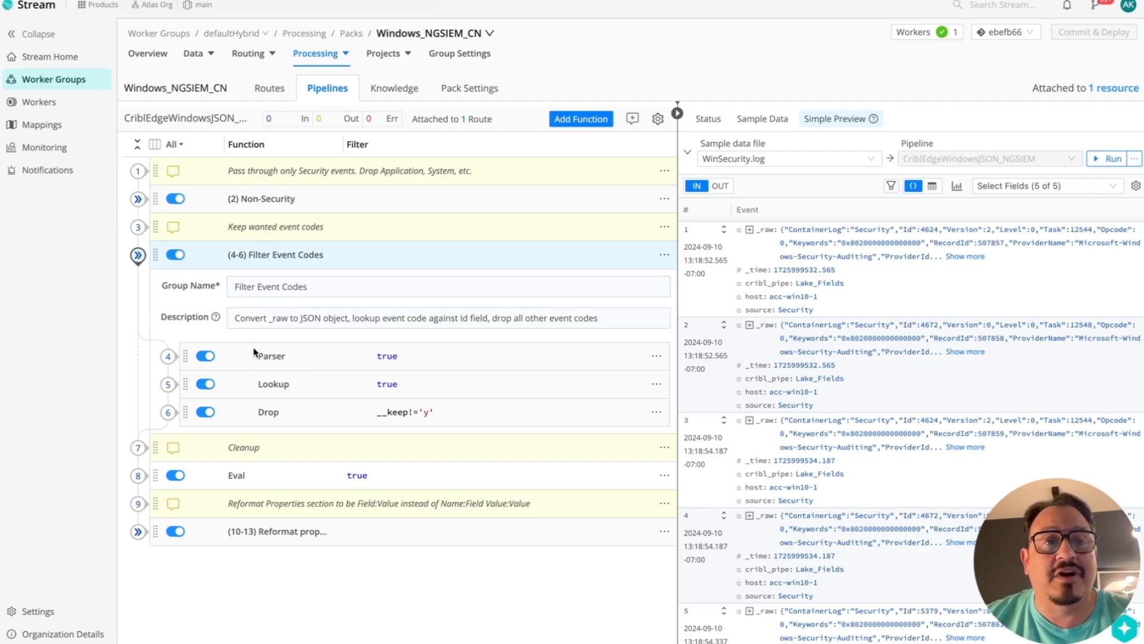
left_click(169, 388)
scroll(280, 446, "down", 2)
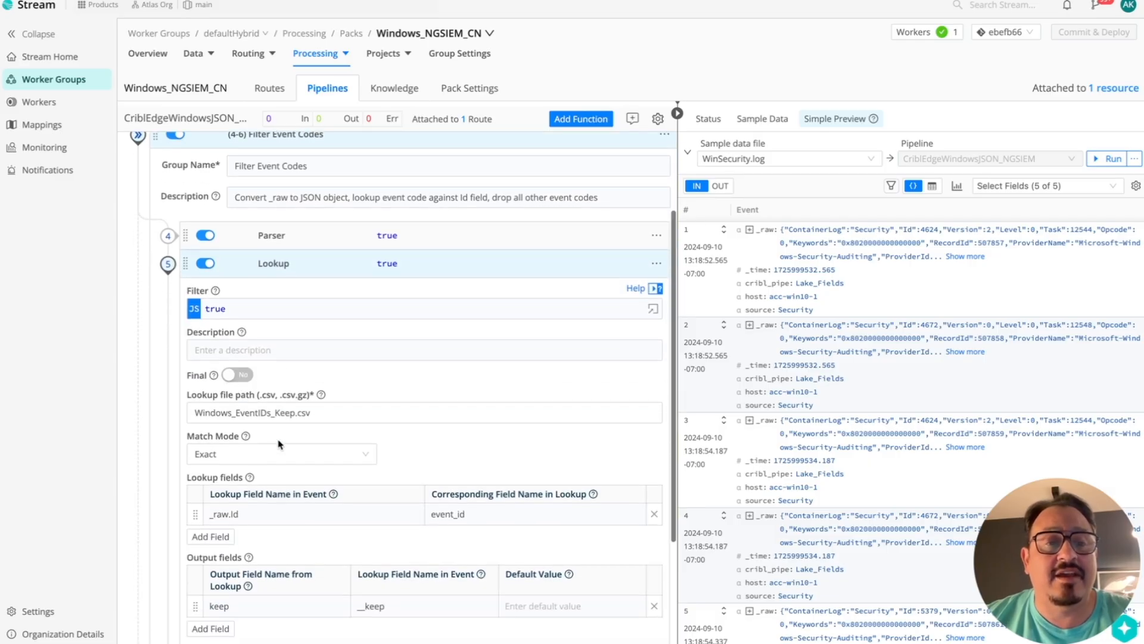
Expand the _raw field of the first two input events in the preview and highlight their Id values
left_click(749, 230)
left_click_drag(794, 273, 763, 279)
left_click(749, 524)
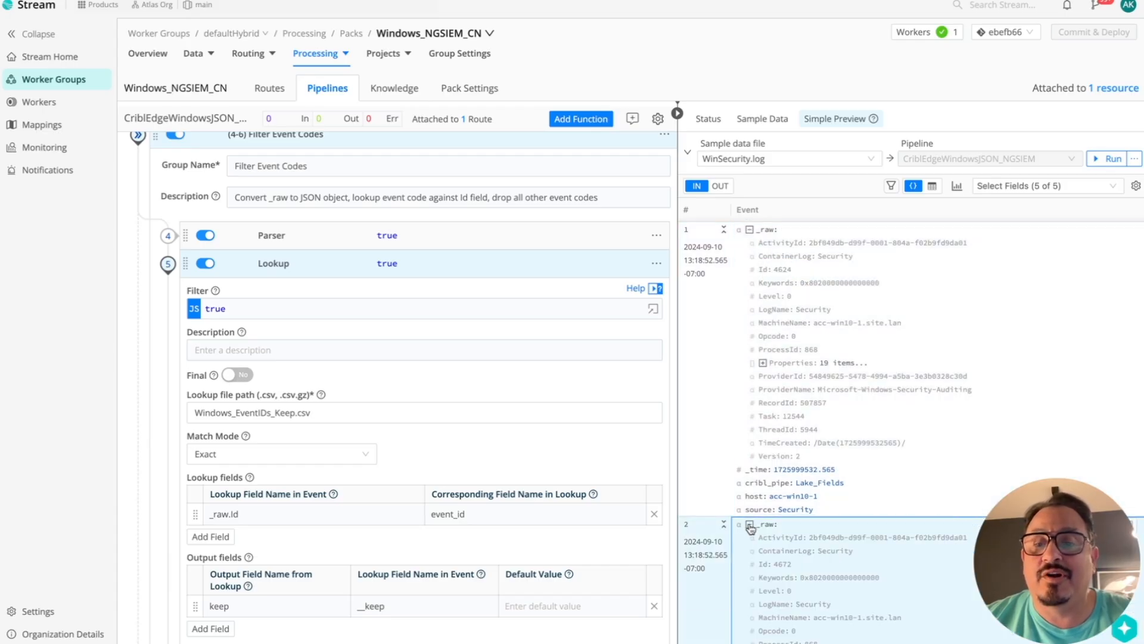
scroll(787, 459, "down", 2)
left_click_drag(791, 443, 776, 447)
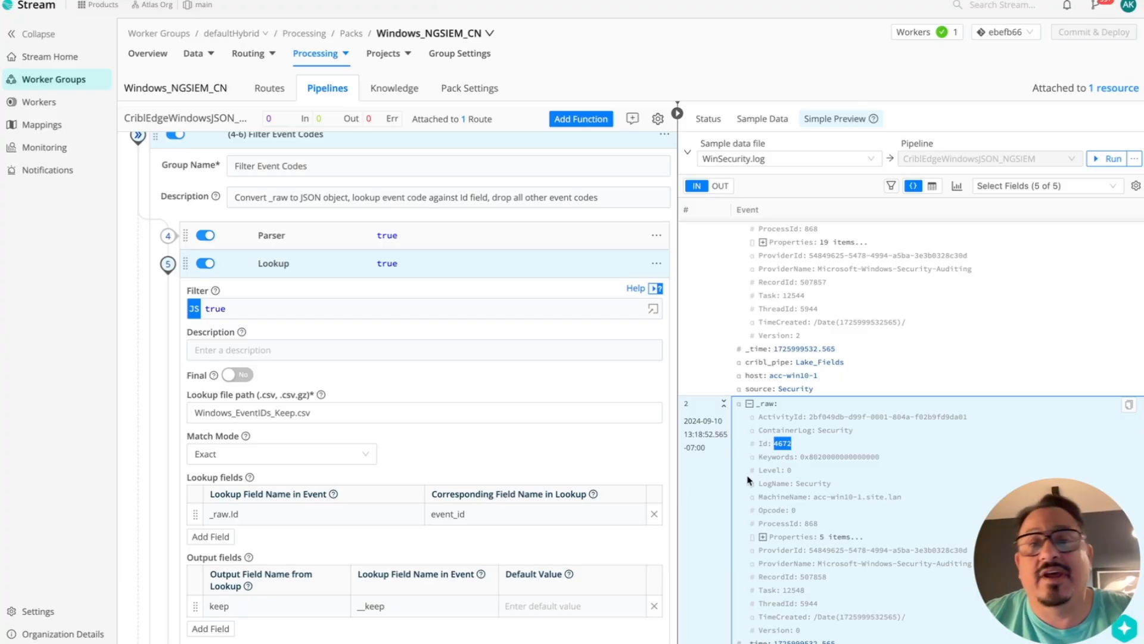
Switch the preview to the pipeline output and examine the Id value of the fifth event, which is struck through
left_click(722, 187)
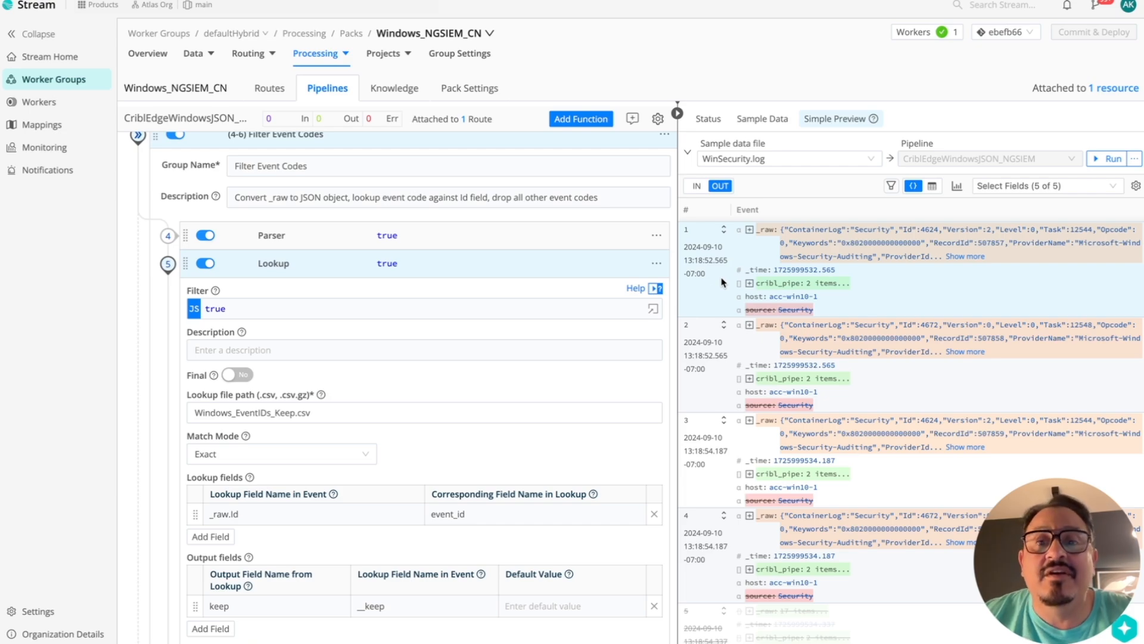
scroll(721, 282, "down", 3)
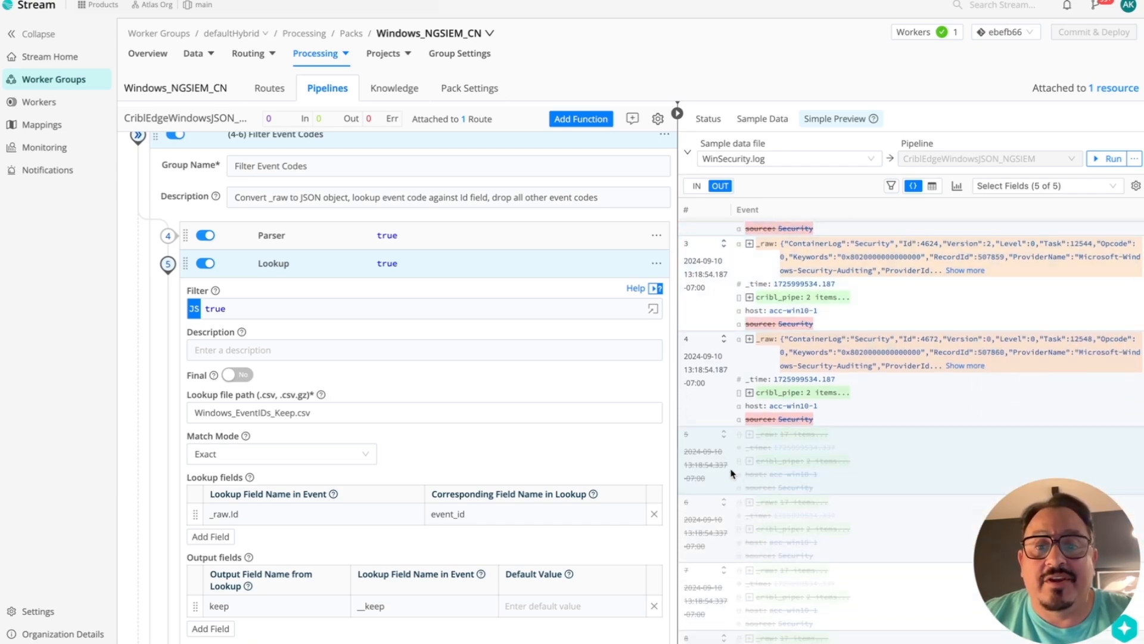
scroll(731, 472, "down", 2)
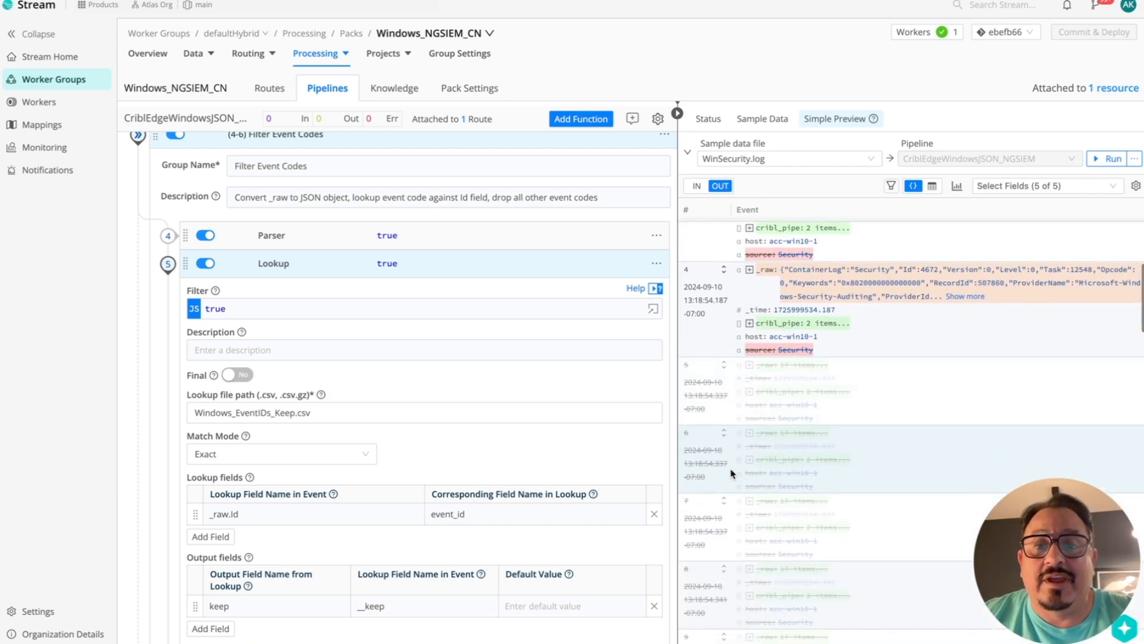
left_click(750, 353)
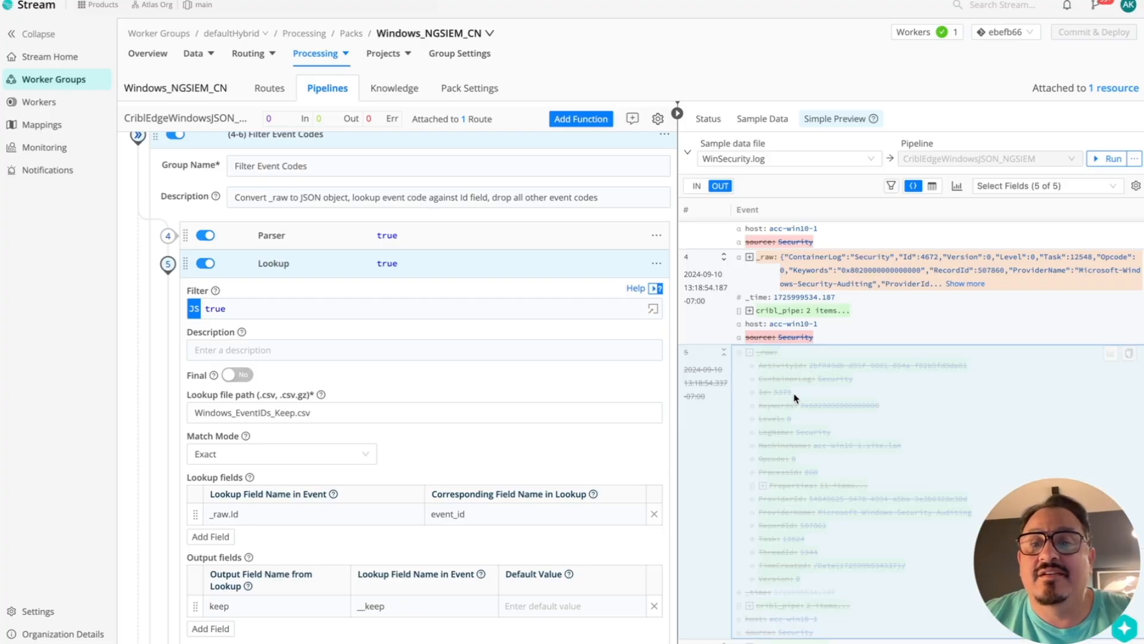
left_click_drag(791, 395, 773, 397)
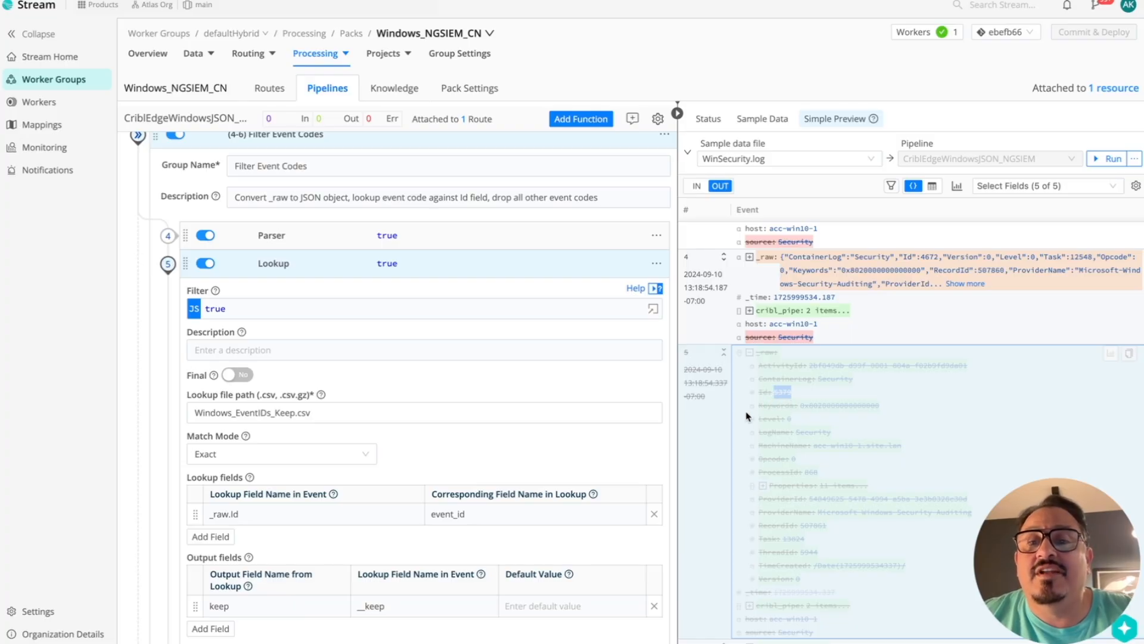
left_click(750, 353)
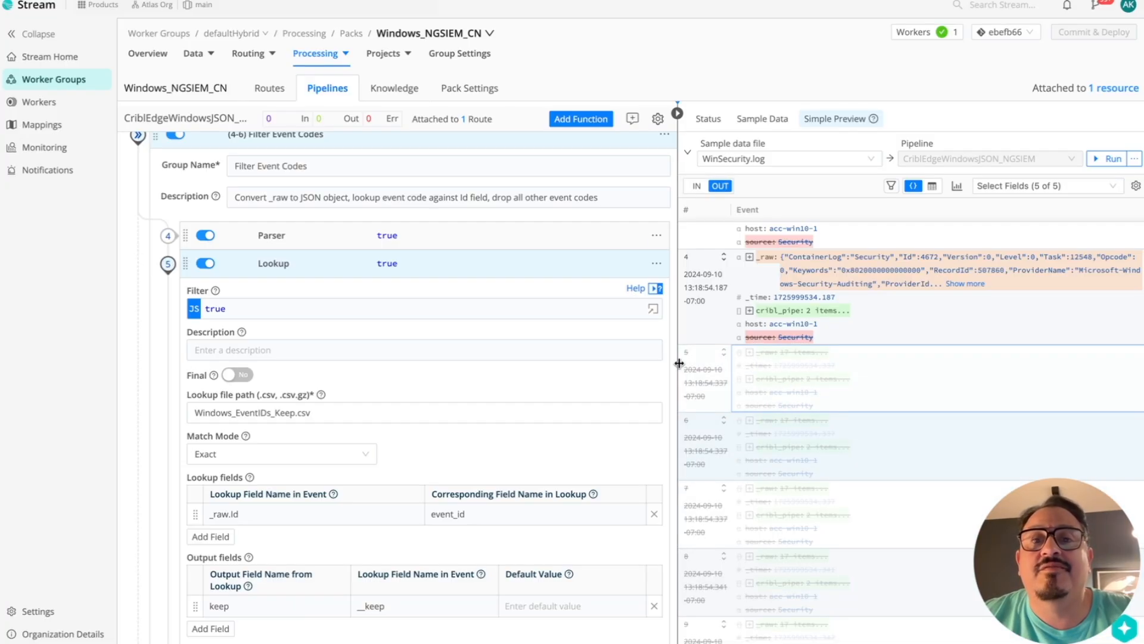
Open the pack's Knowledge page in a new browser tab and switch to it
right_click(393, 94)
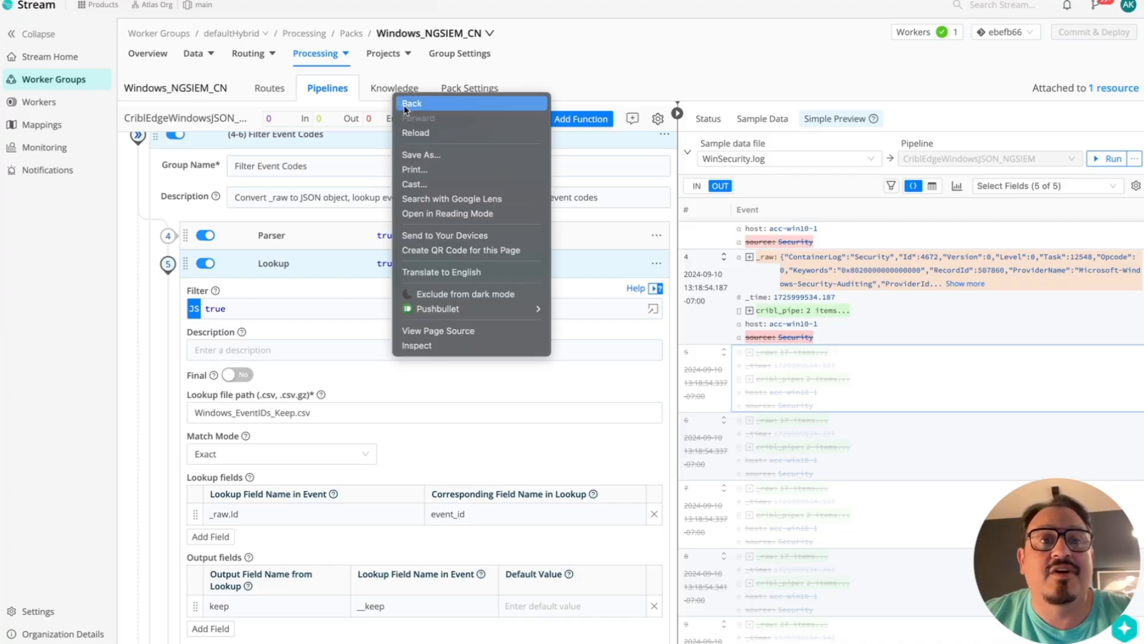
left_click(394, 82)
right_click(396, 86)
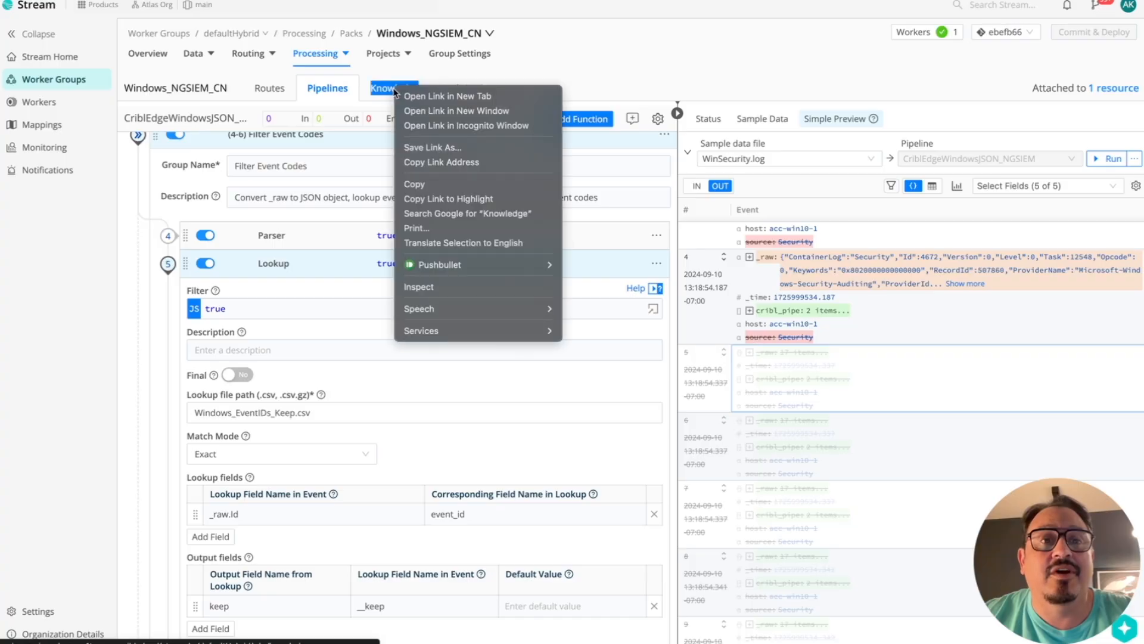
left_click(408, 96)
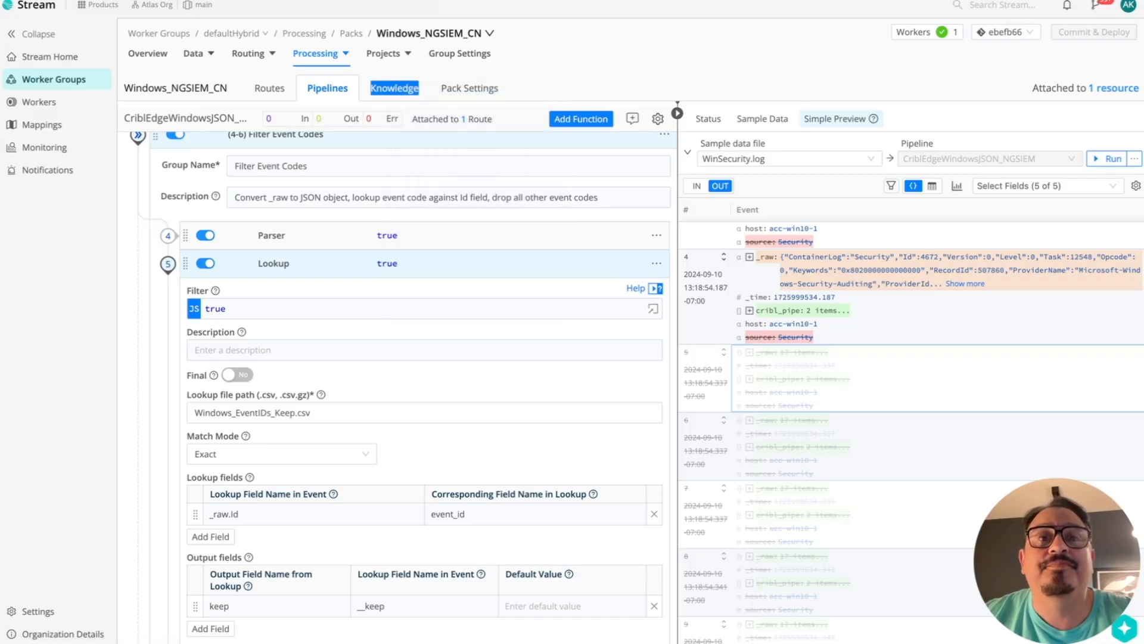
left_click(531, 0)
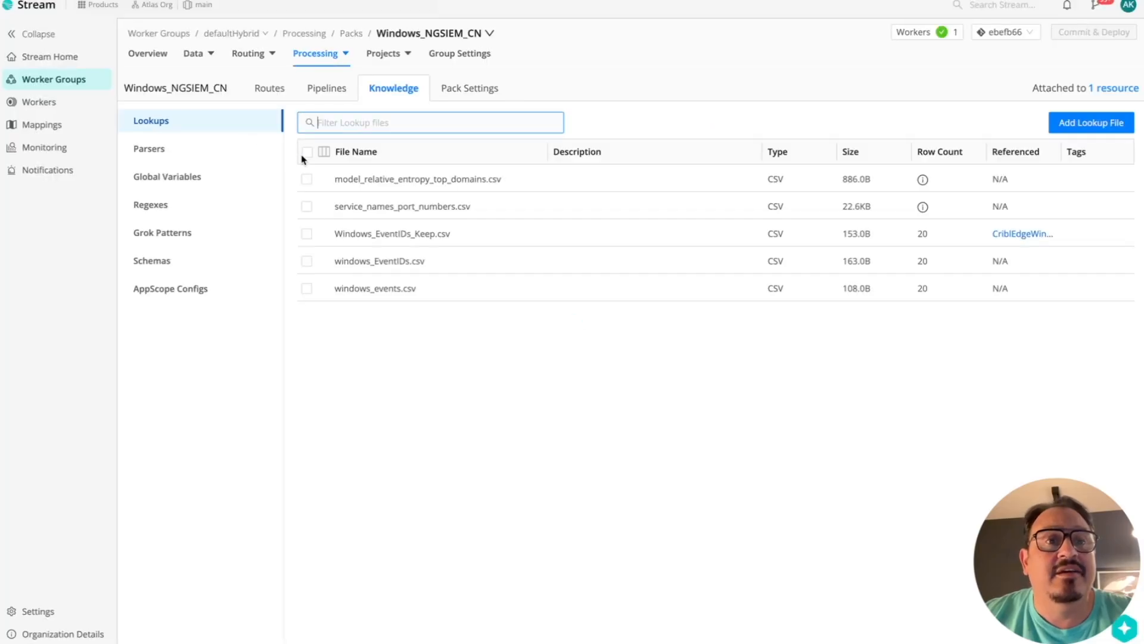
Review the event IDs in the windows_EventIDs.csv lookup file and close it
left_click(379, 263)
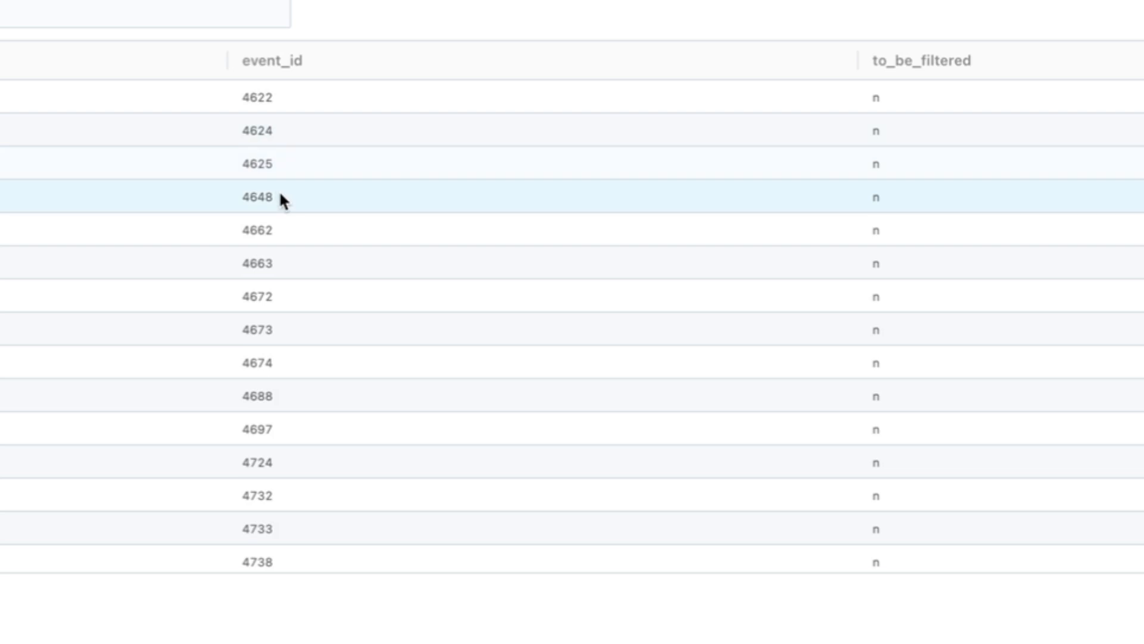
scroll(290, 459, "down", 3)
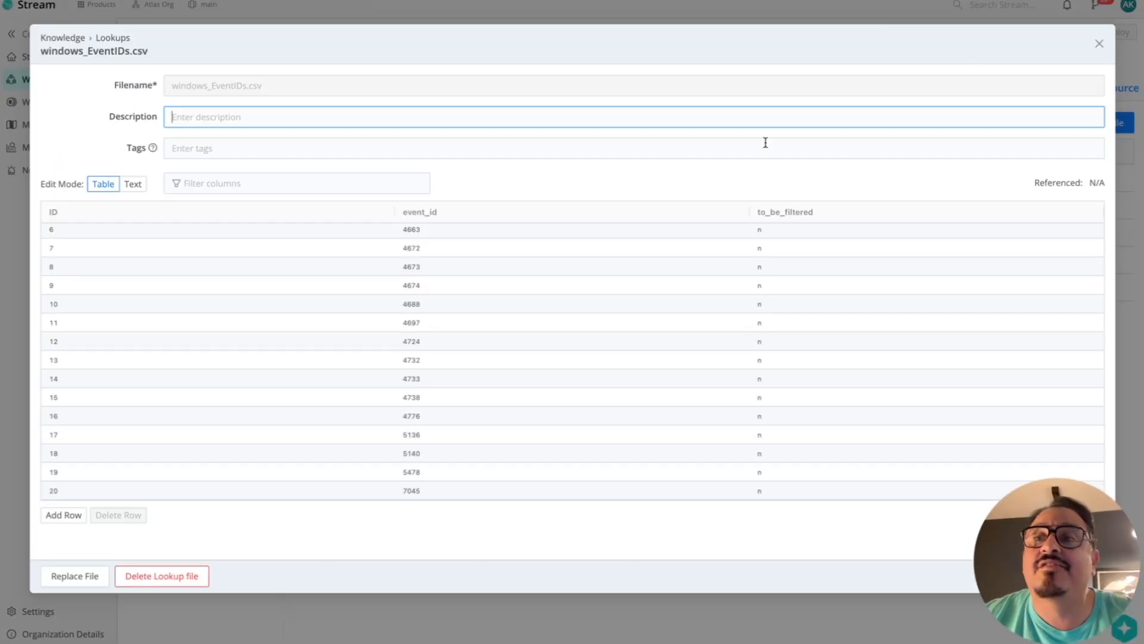
left_click(1100, 44)
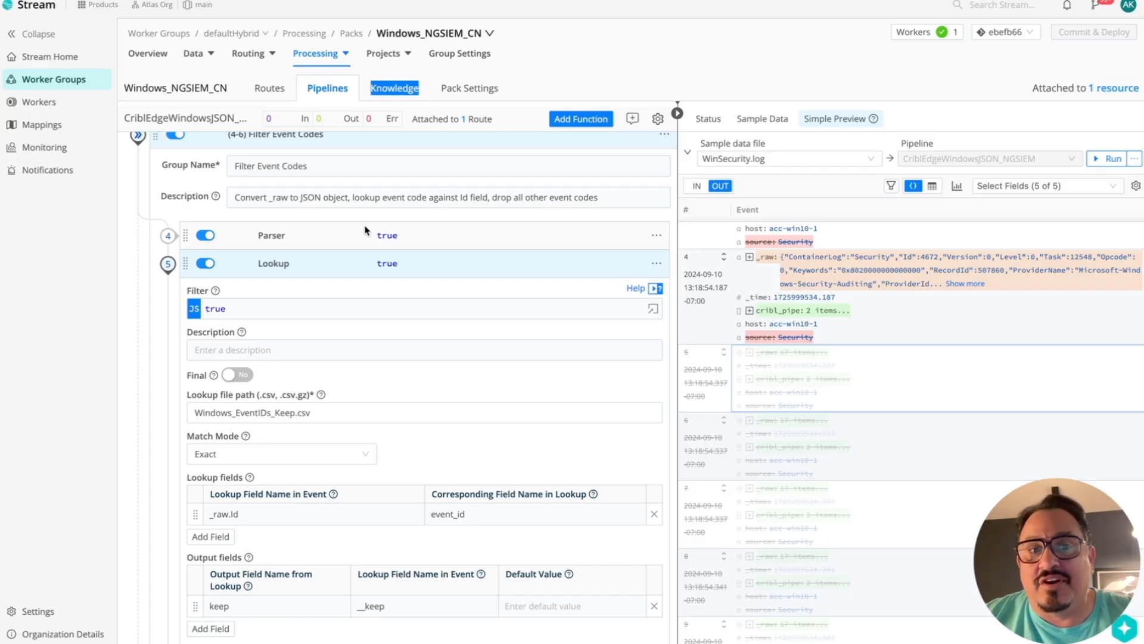
Examine the _raw length difference in the Windows pipeline's diagnostics statistics and close the diagnostics
left_click(961, 189)
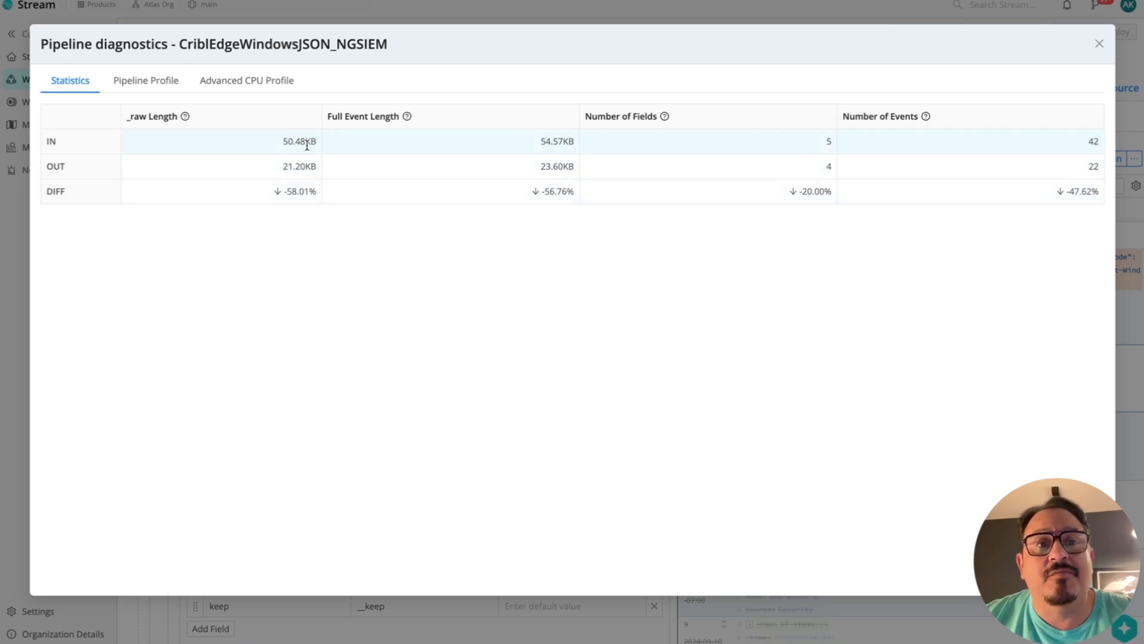
left_click_drag(285, 193, 326, 203)
left_click(535, 202)
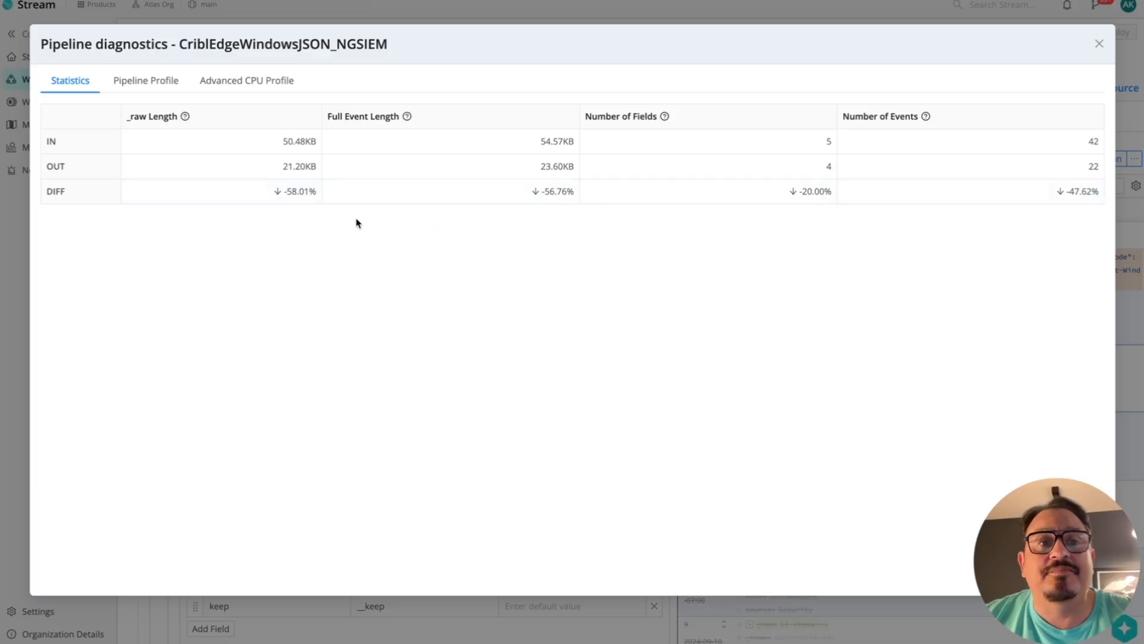
left_click_drag(314, 190, 284, 193)
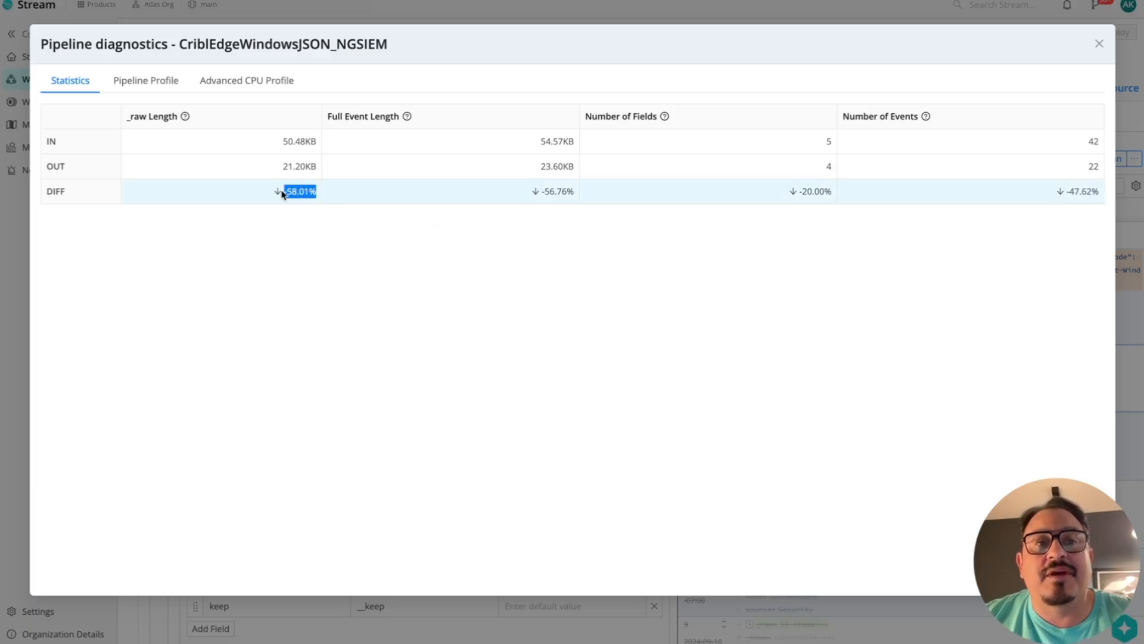
left_click(296, 261)
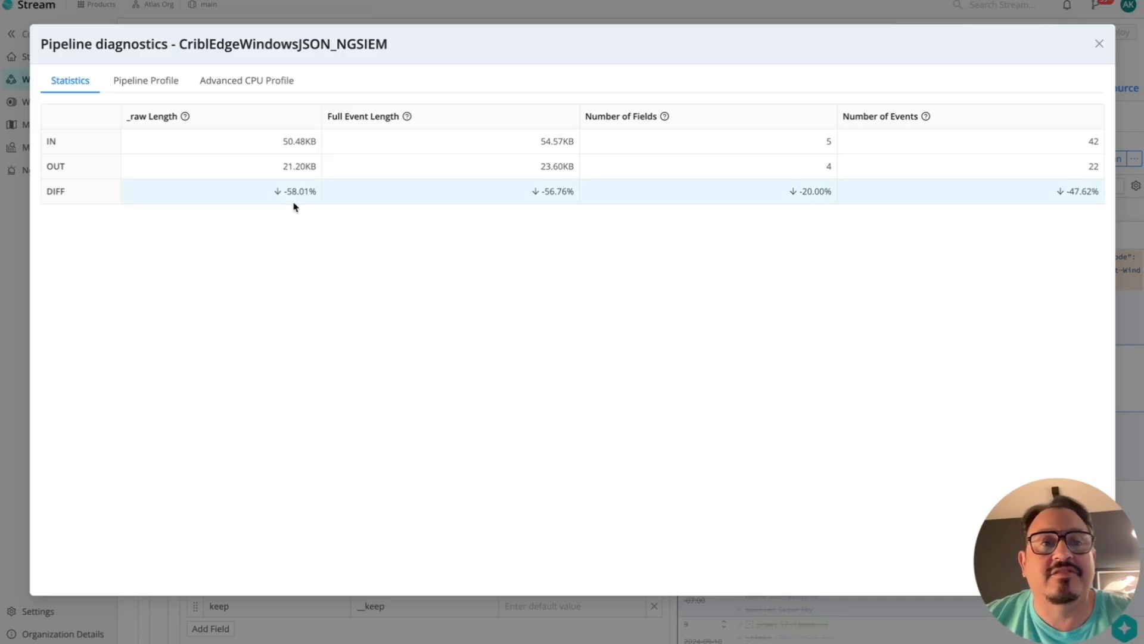
left_click(1099, 44)
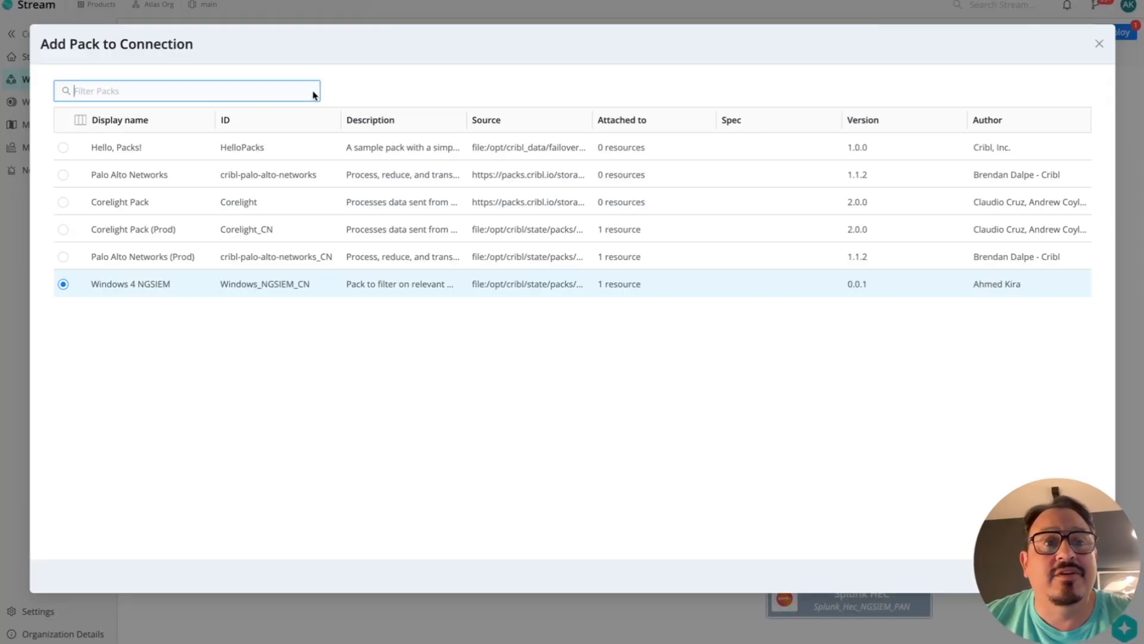
Close the Windows pack selection, then check which pack is attached to the in_syslog connection to Falcon Next-Gen SIEM
left_click(1100, 44)
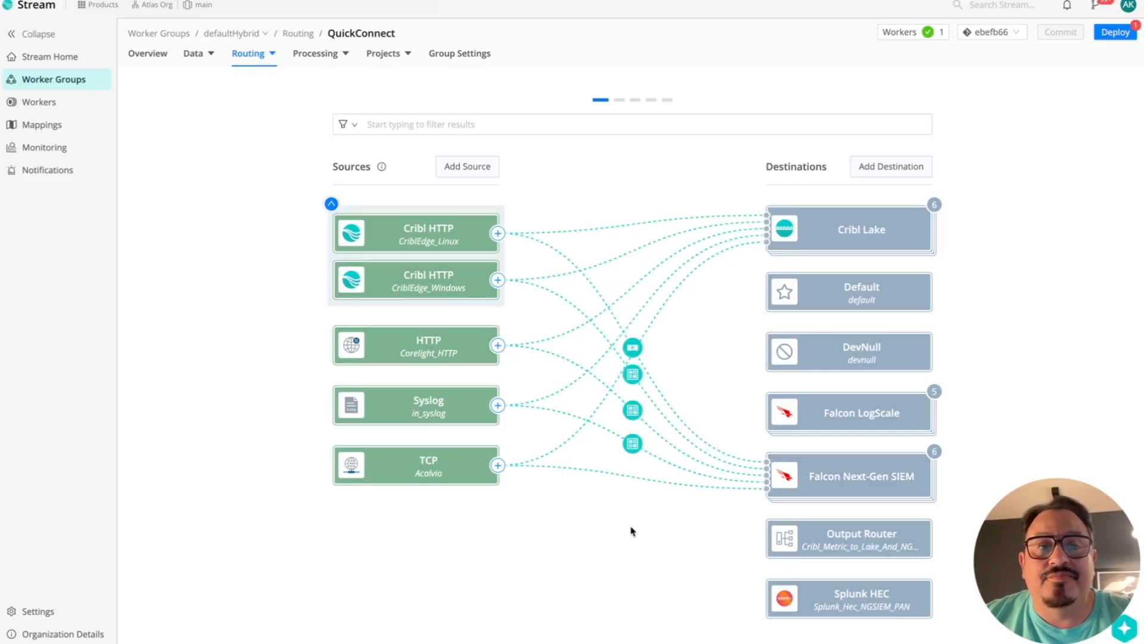
left_click(631, 444)
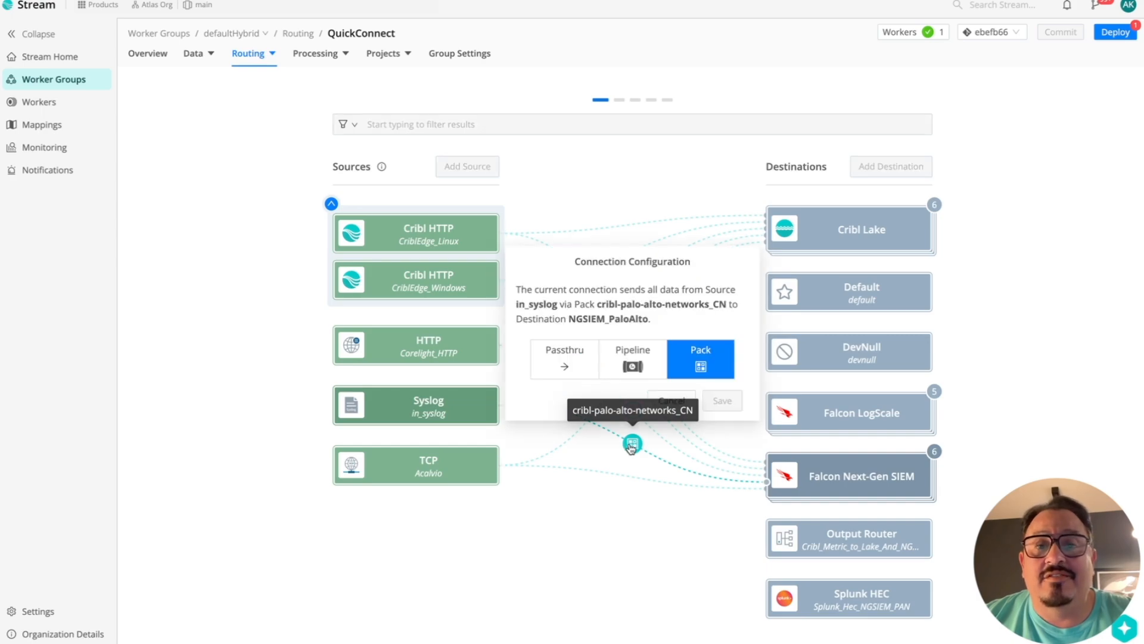
left_click(690, 362)
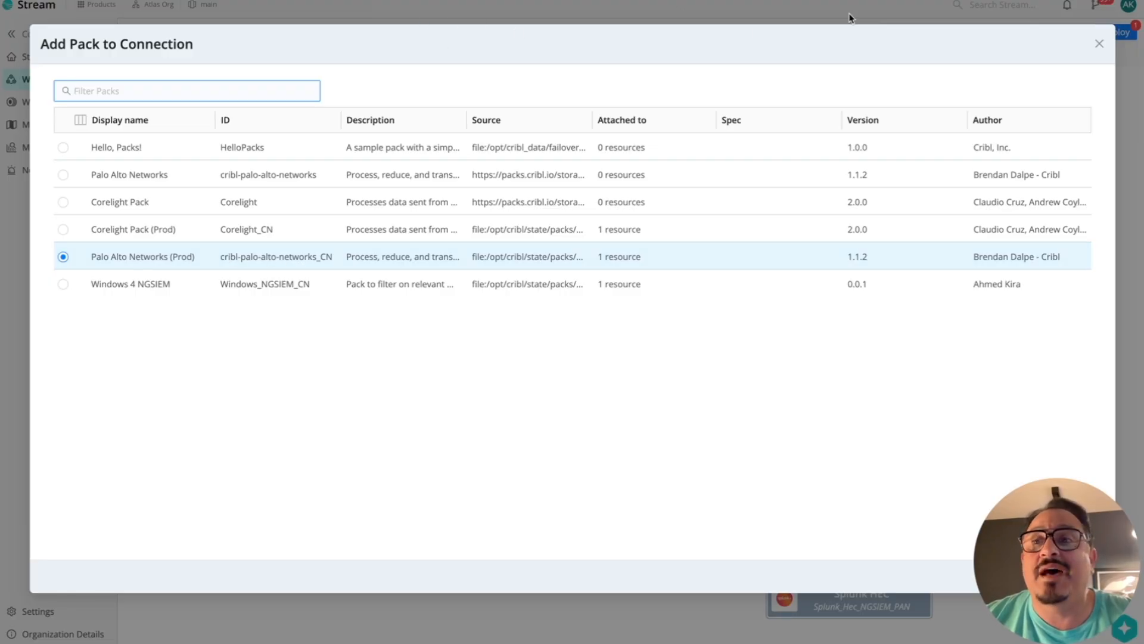
left_click(1098, 45)
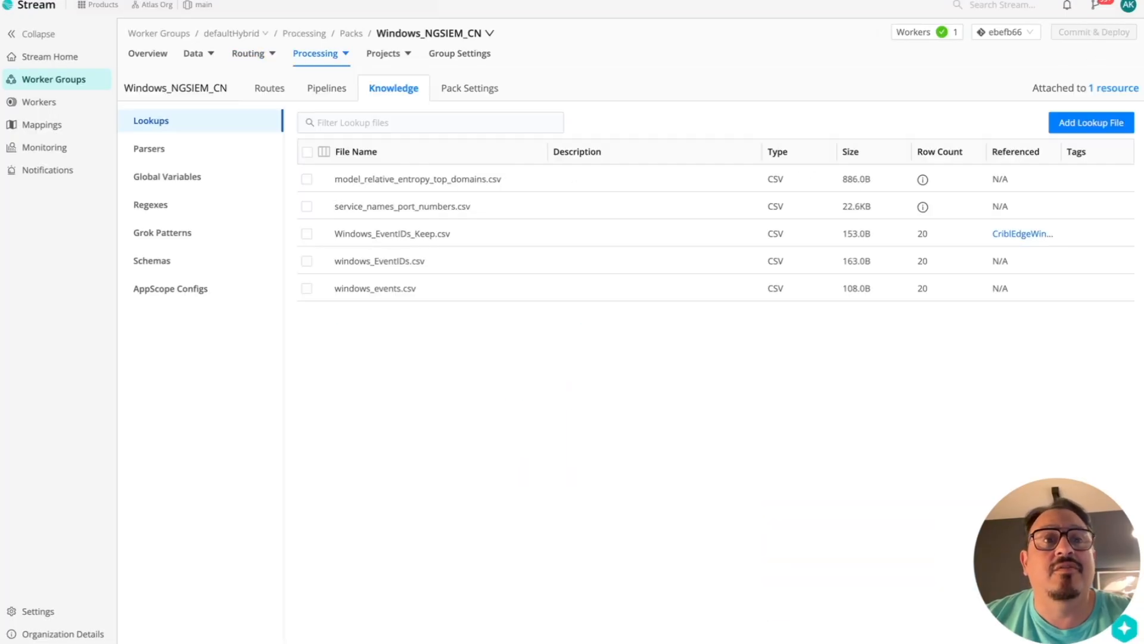
Open the cribl-palo-alto-networks_CN pack from the list of packs
mouse_move(320, 52)
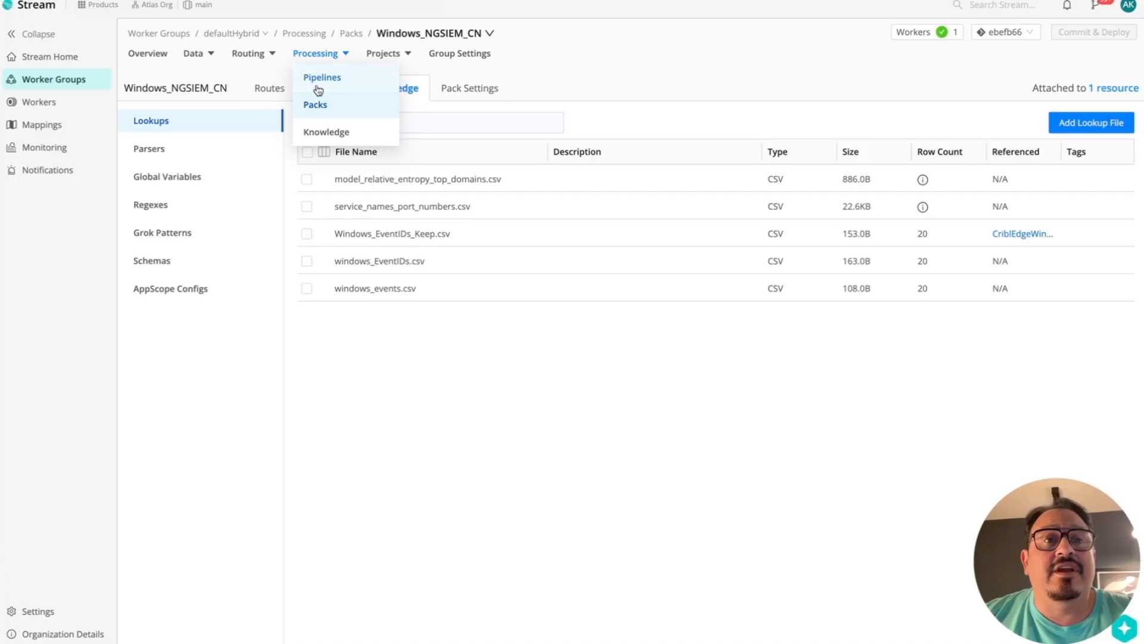
left_click(320, 115)
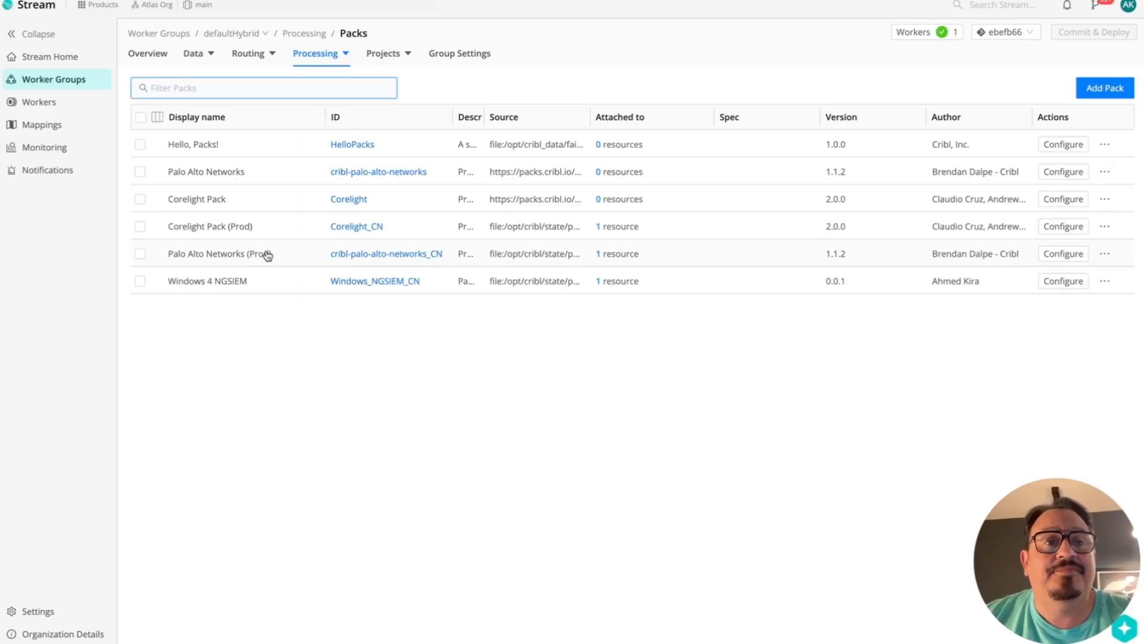
left_click(373, 258)
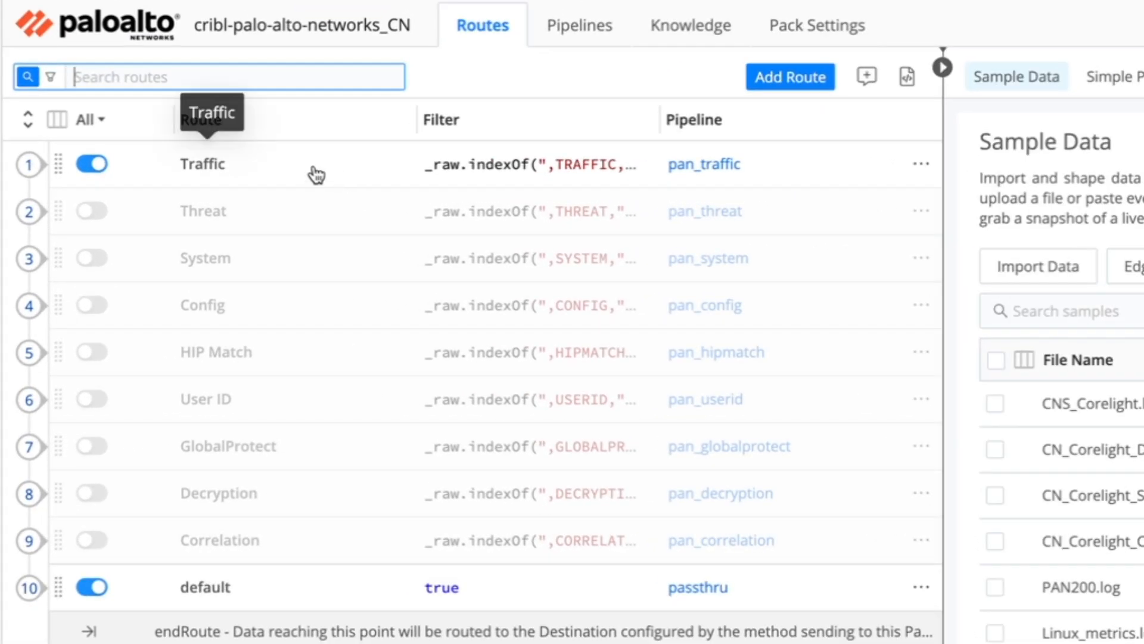
Expand the pack's Traffic route and examine its filter expression
left_click(33, 166)
left_click(552, 271)
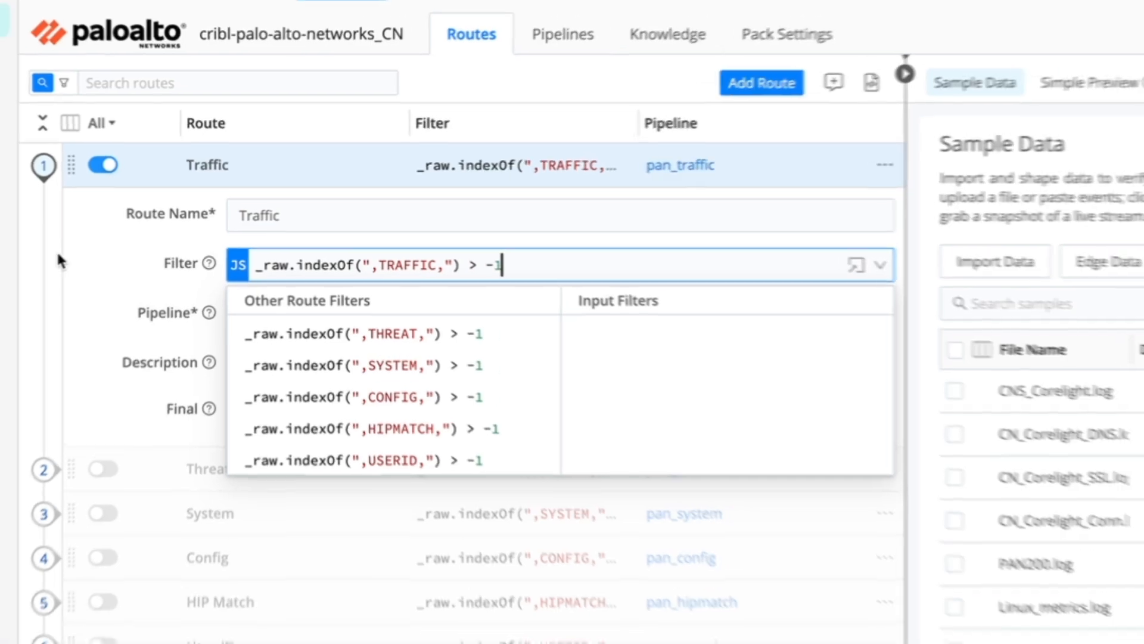
left_click(66, 252)
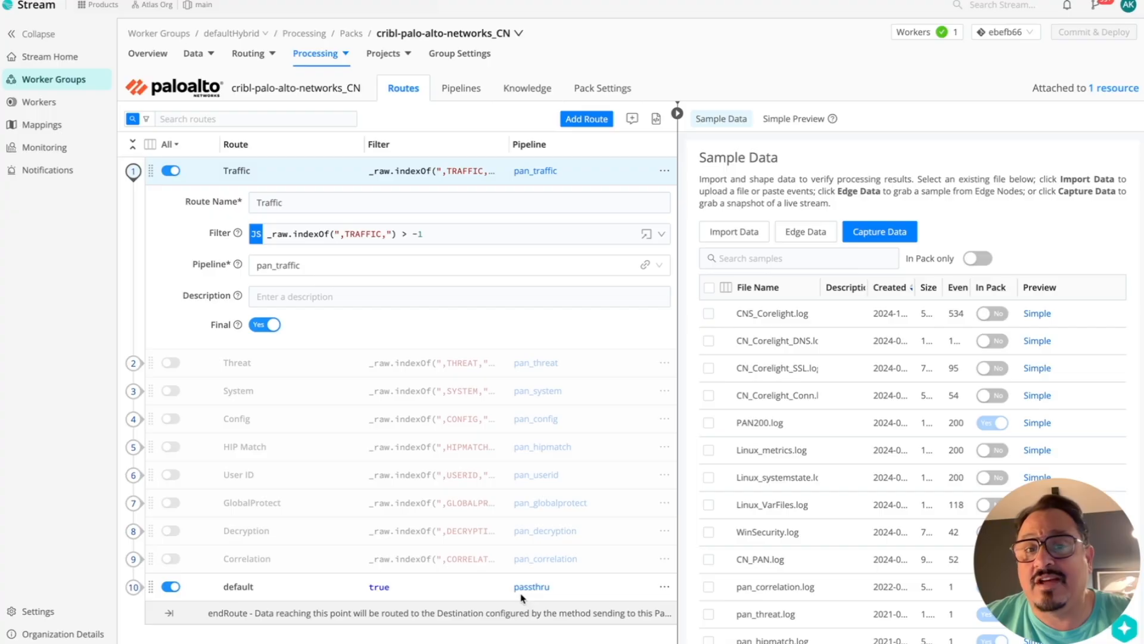
Open the pan_traffic pipeline, preview it with the CN_PAN.log sample and show the first event's full _raw field
left_click(542, 173)
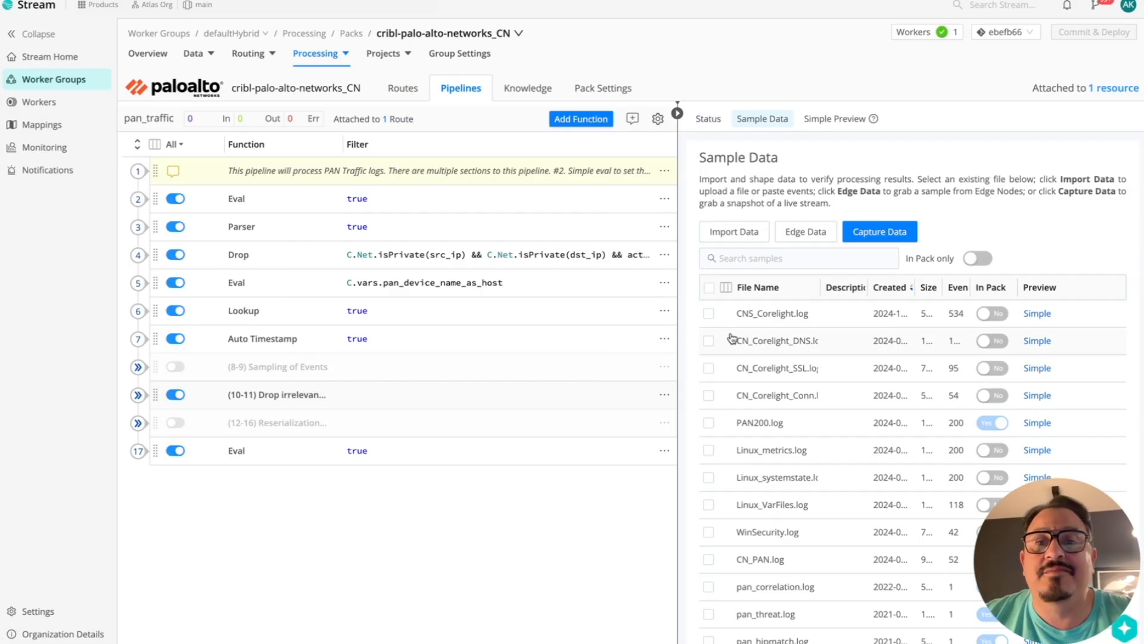
scroll(813, 457, "down", 2)
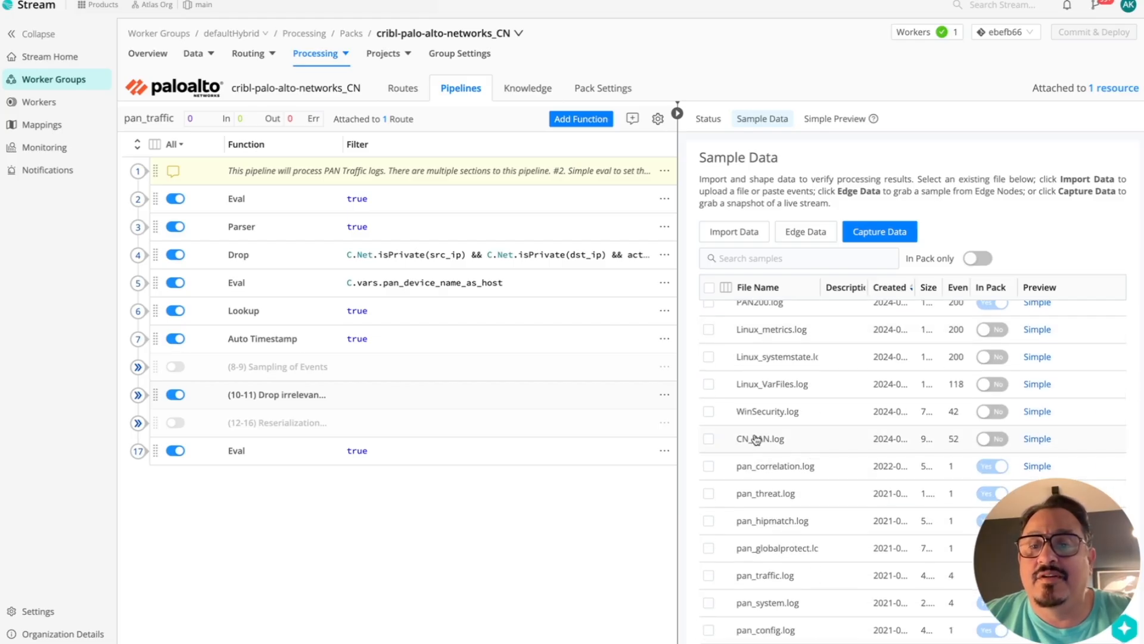
left_click(756, 440)
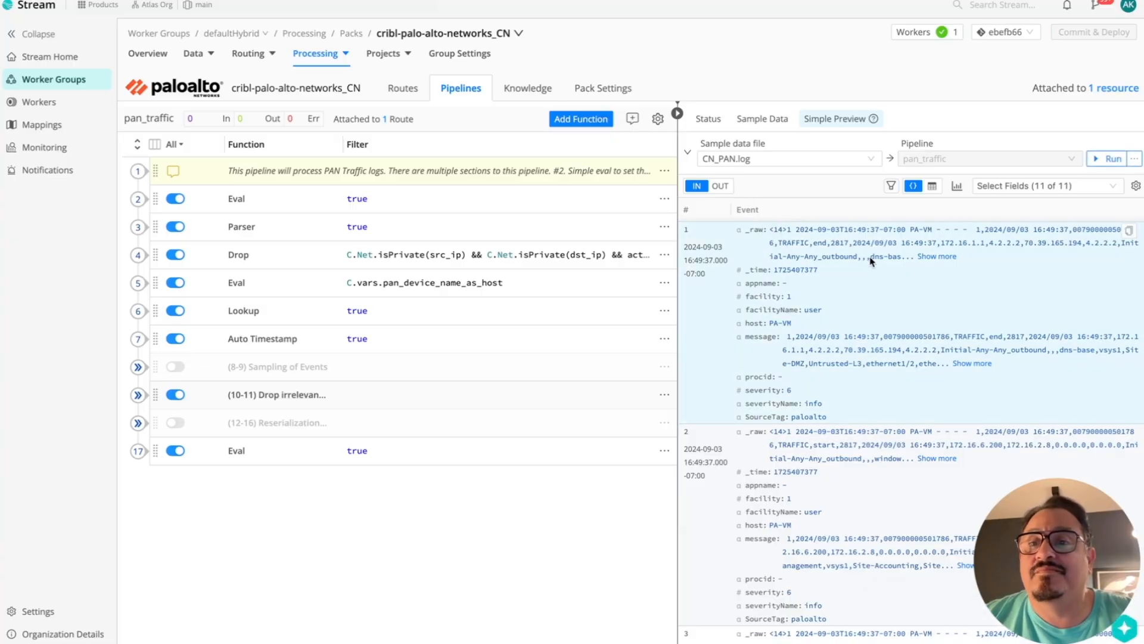
left_click(937, 257)
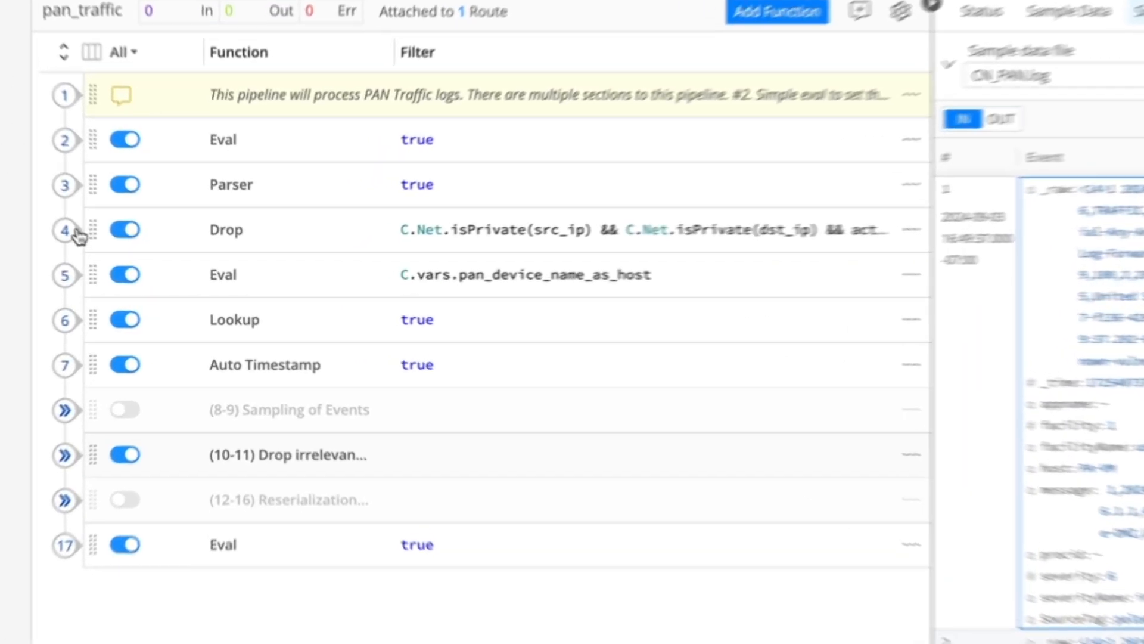
Expand the Drop function and examine the src_ip, dst_ip and action conditions in its filter
left_click(78, 234)
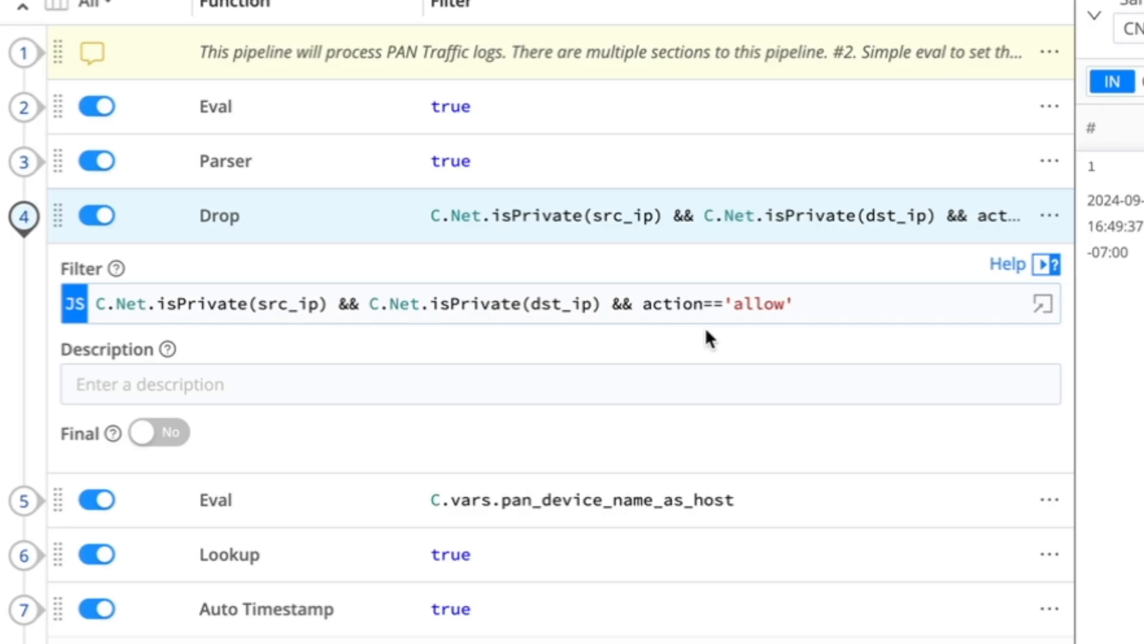
left_click(817, 308)
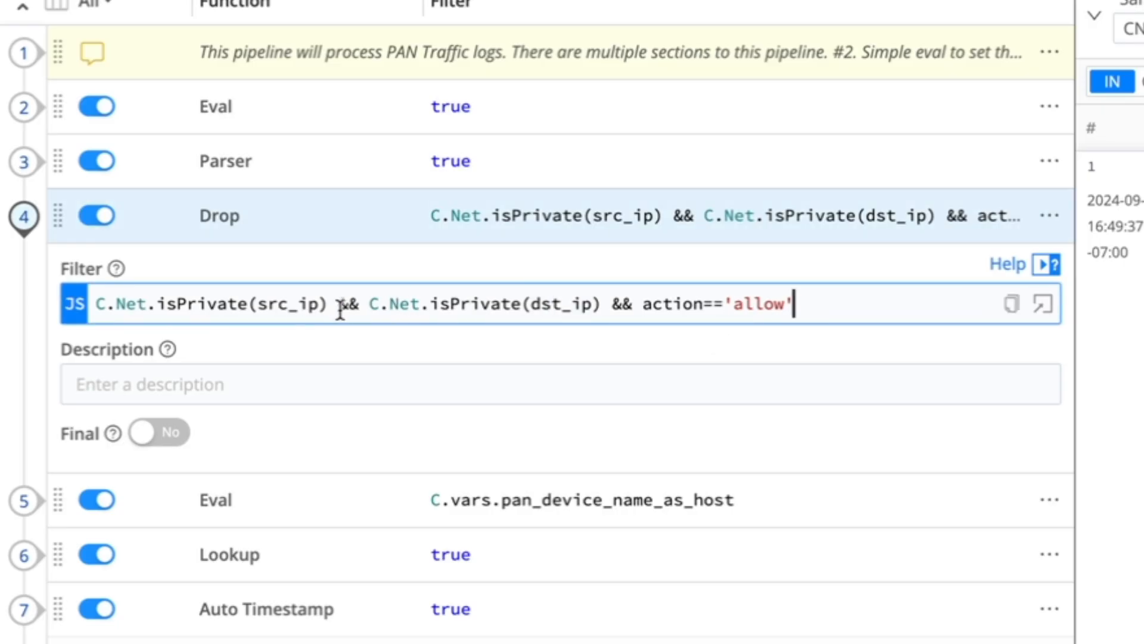
left_click(253, 306)
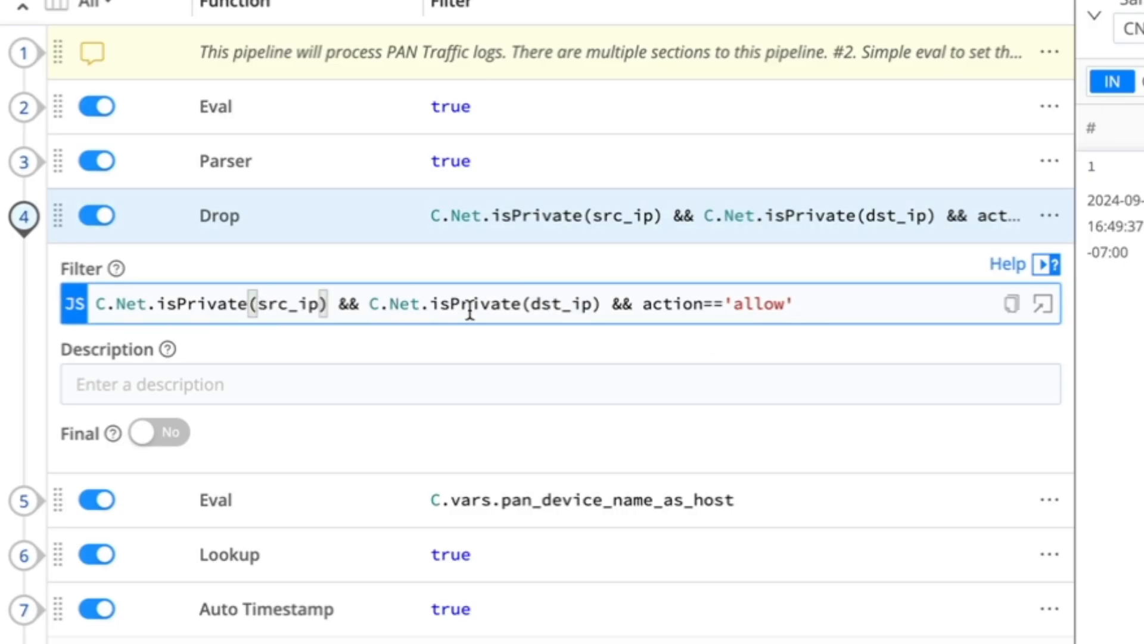
left_click(551, 305)
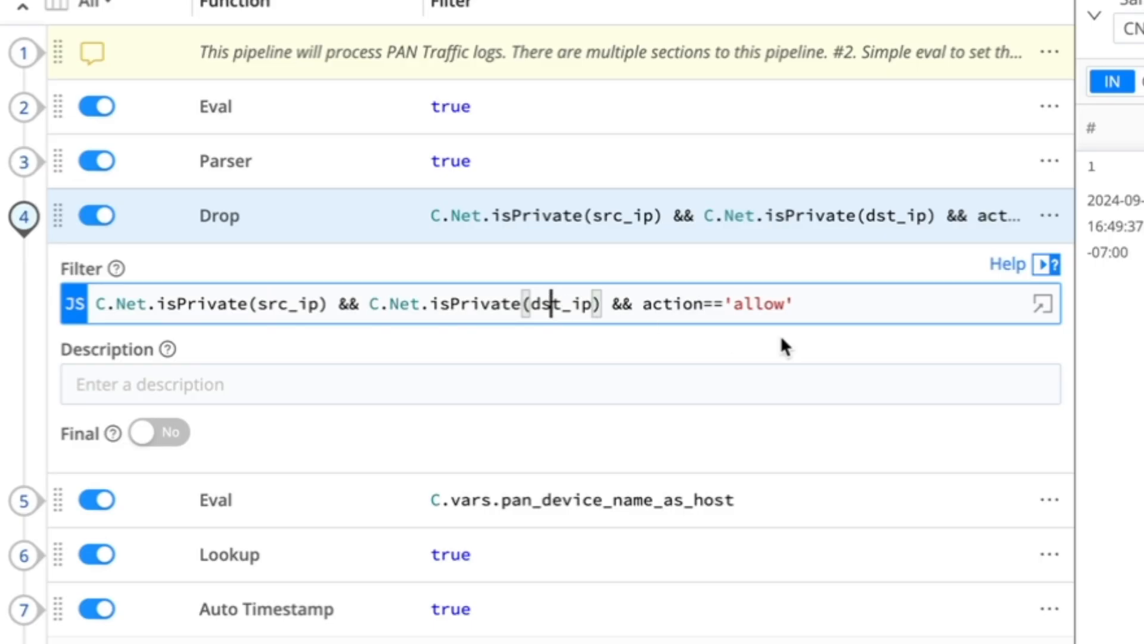
left_click(773, 304)
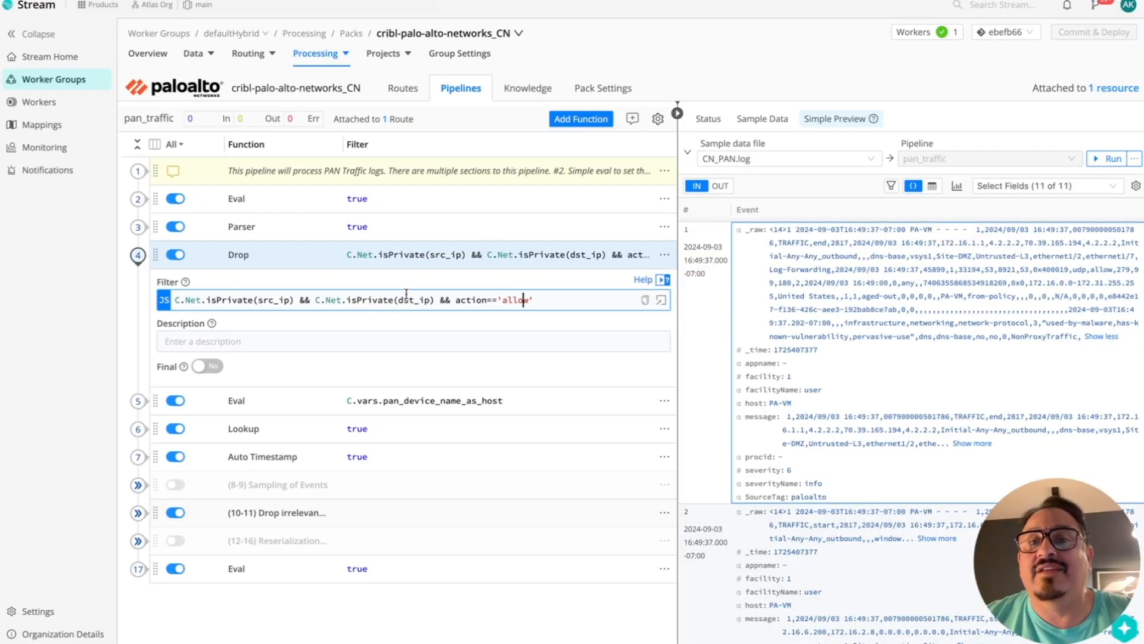
Examine the _raw length difference in the pan_traffic pipeline's diagnostics and close the diagnostics
left_click(957, 186)
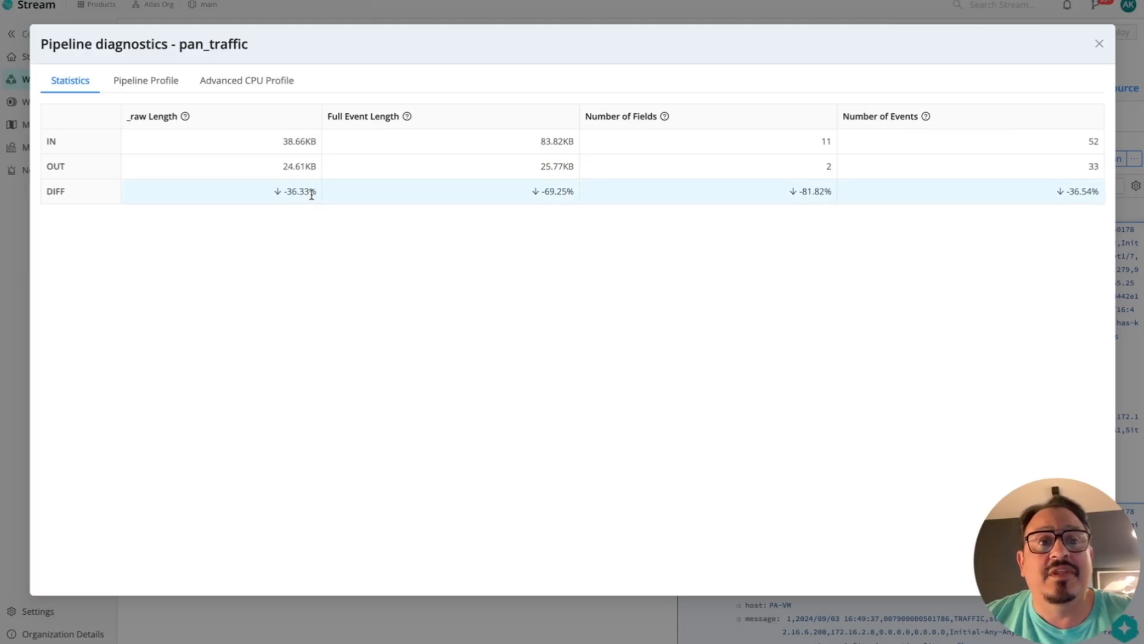
left_click_drag(317, 197, 279, 196)
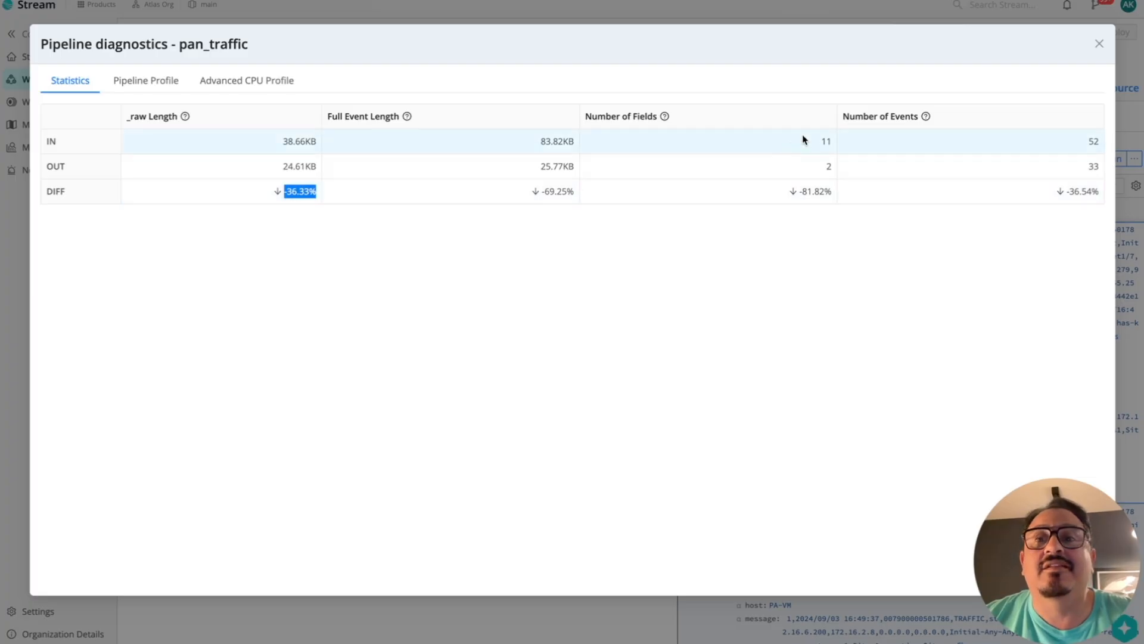
left_click(1100, 46)
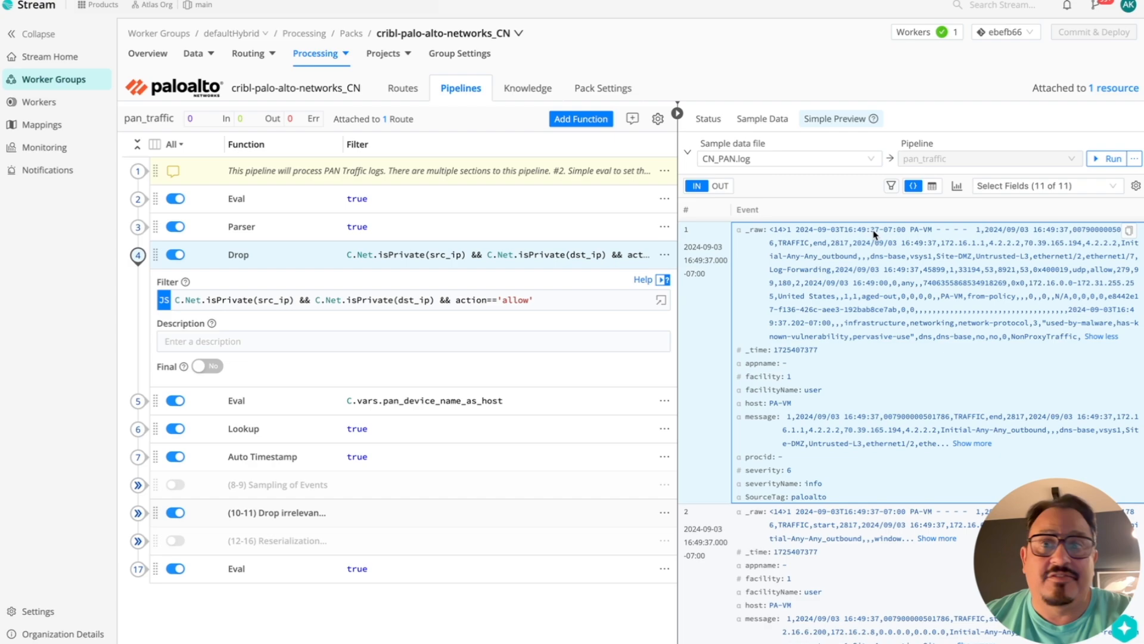
Switch to the sample data list and widen its pane beside the pan_traffic pipeline
left_click(758, 121)
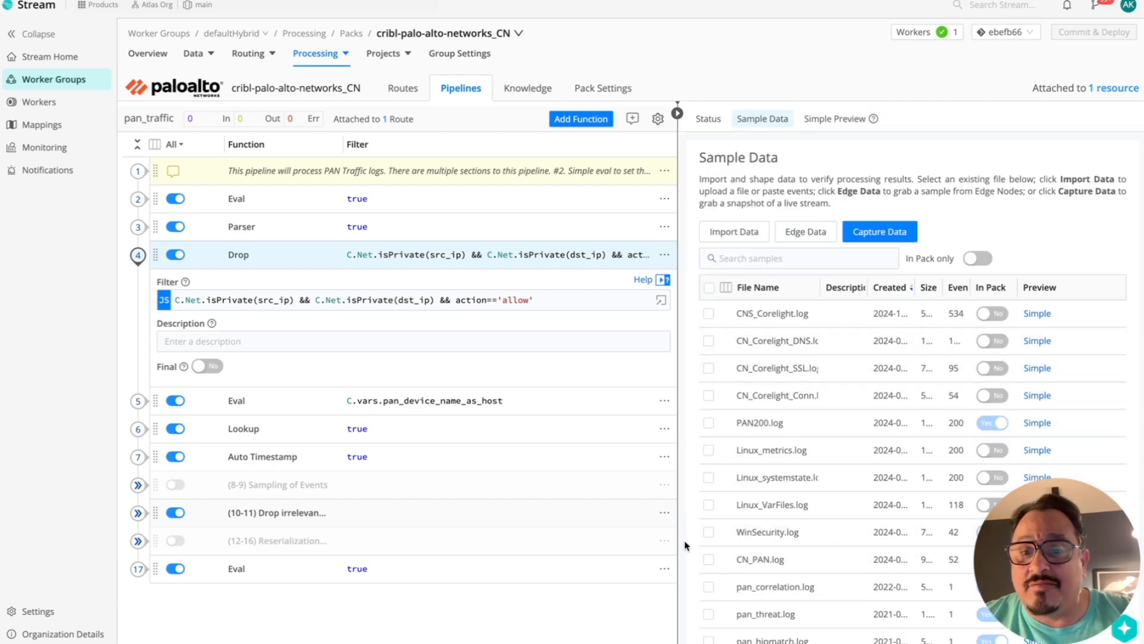
left_click_drag(677, 542, 541, 551)
left_click_drag(948, 532, 914, 528)
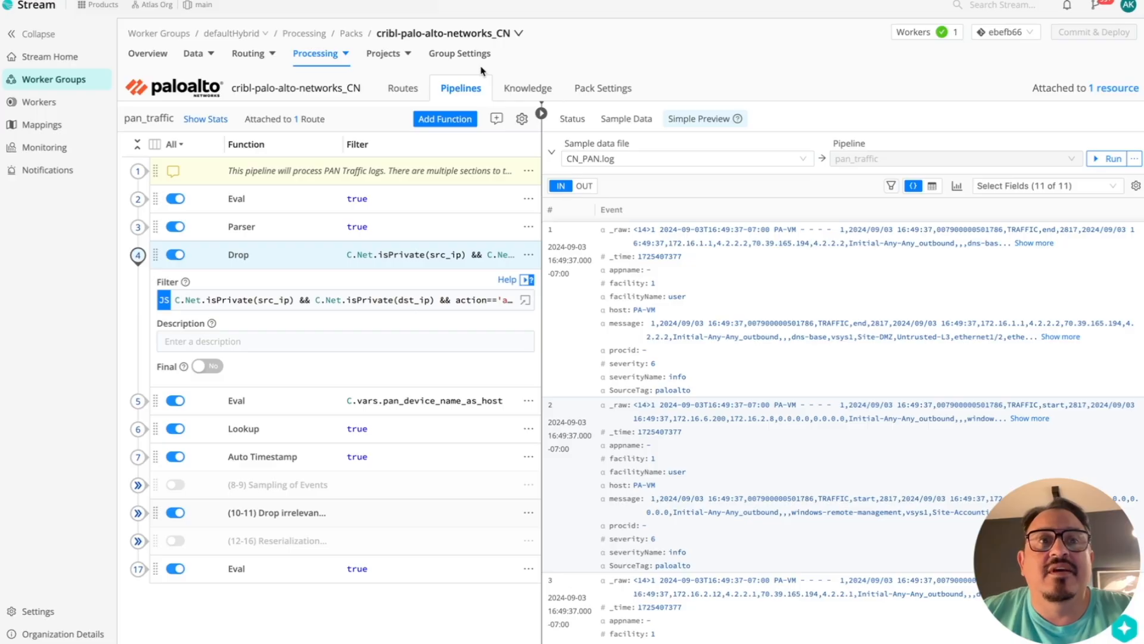
Open the Windows_NGSIEM_CN pack and its CriblEdgeWindowsJSON_NGSIEM pipeline
mouse_move(327, 55)
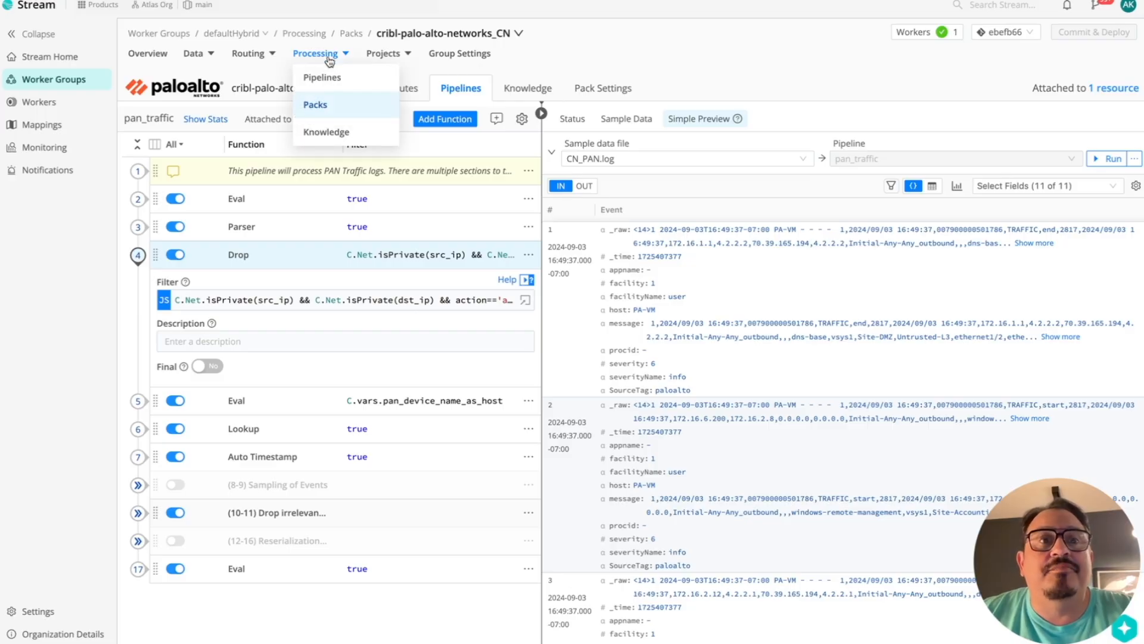
left_click(322, 107)
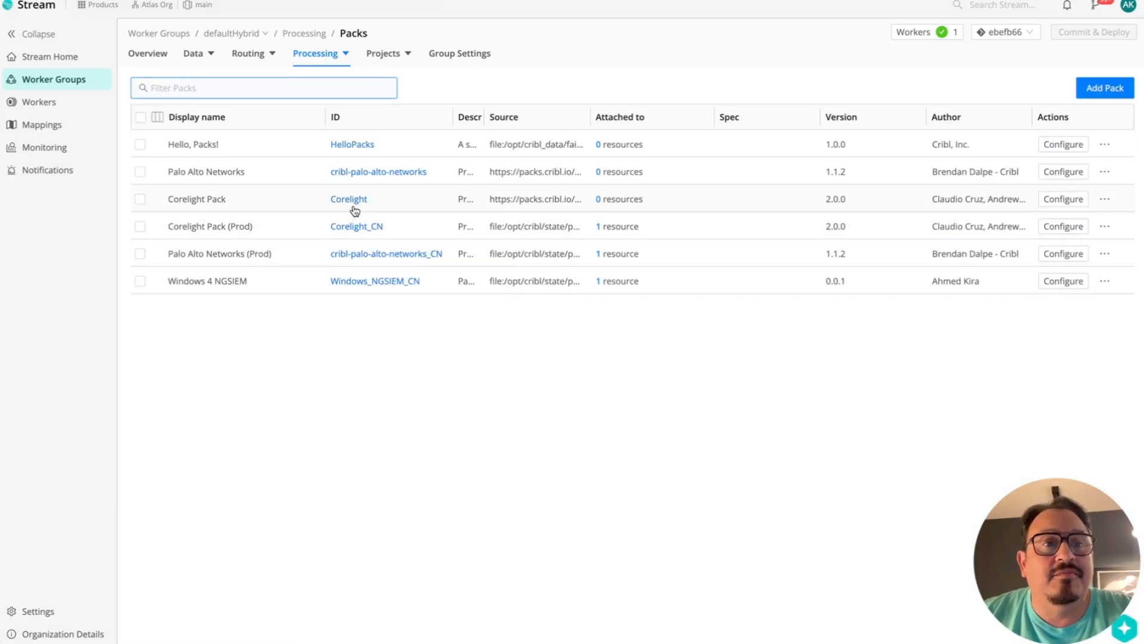
left_click(370, 282)
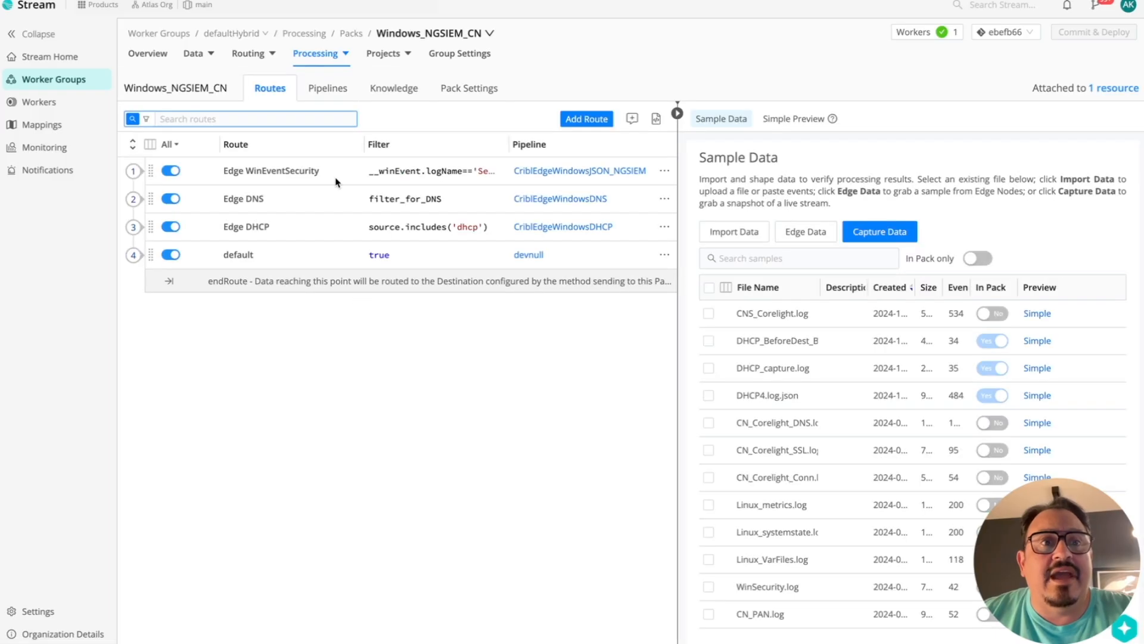
left_click(575, 172)
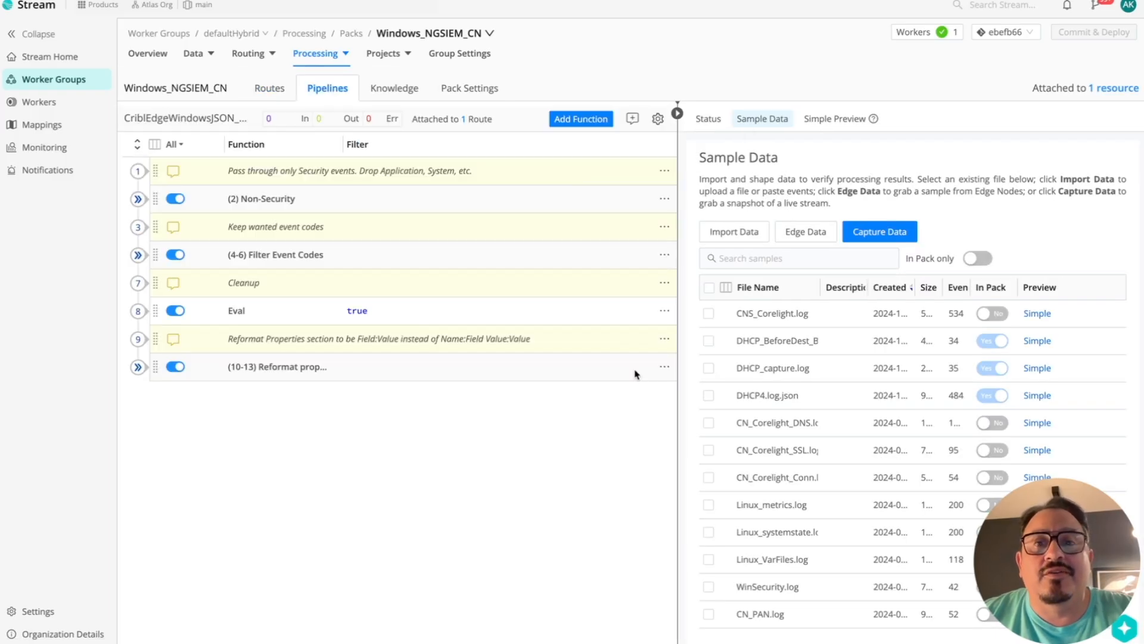
Widen the sample data pane and preview the pipeline's output for the WinSecurity.log sample
left_click_drag(678, 403, 580, 404)
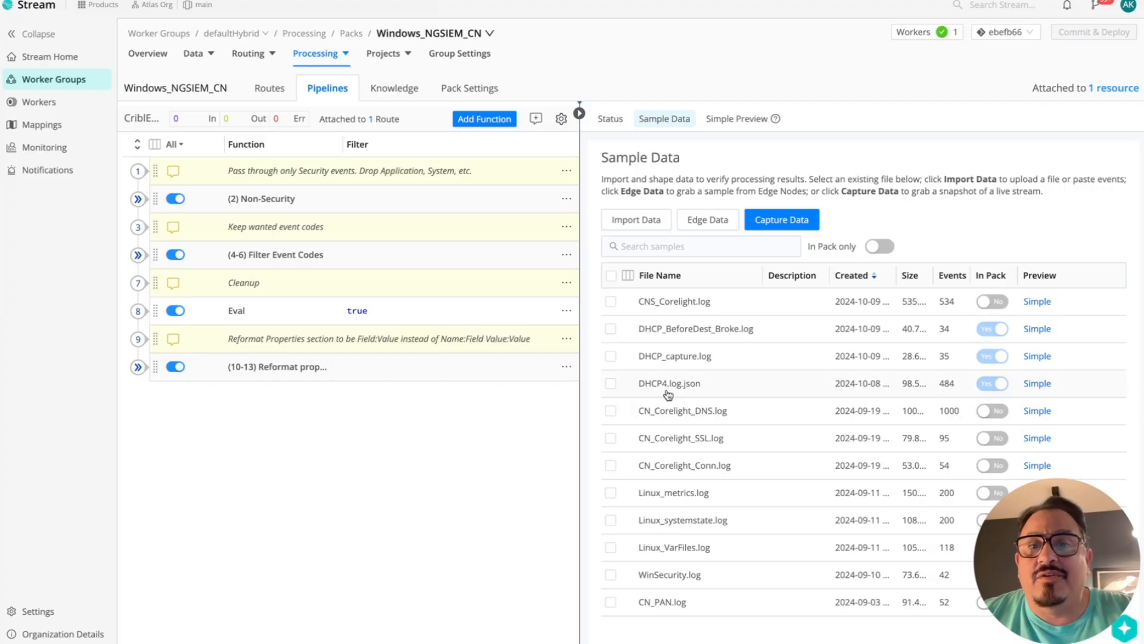
left_click(671, 575)
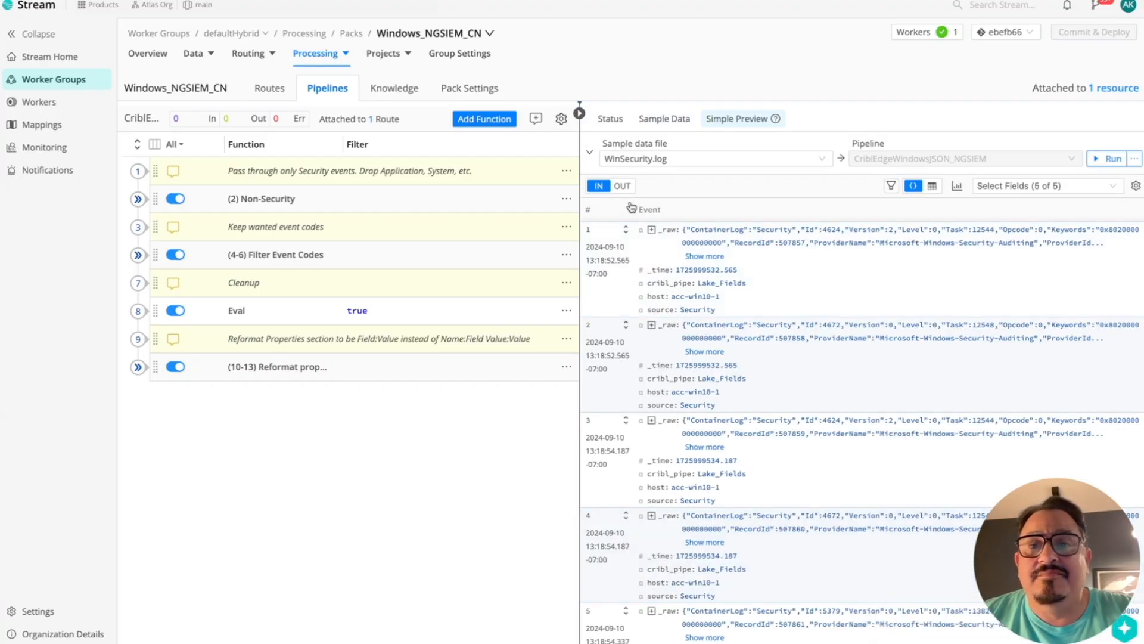
left_click(622, 186)
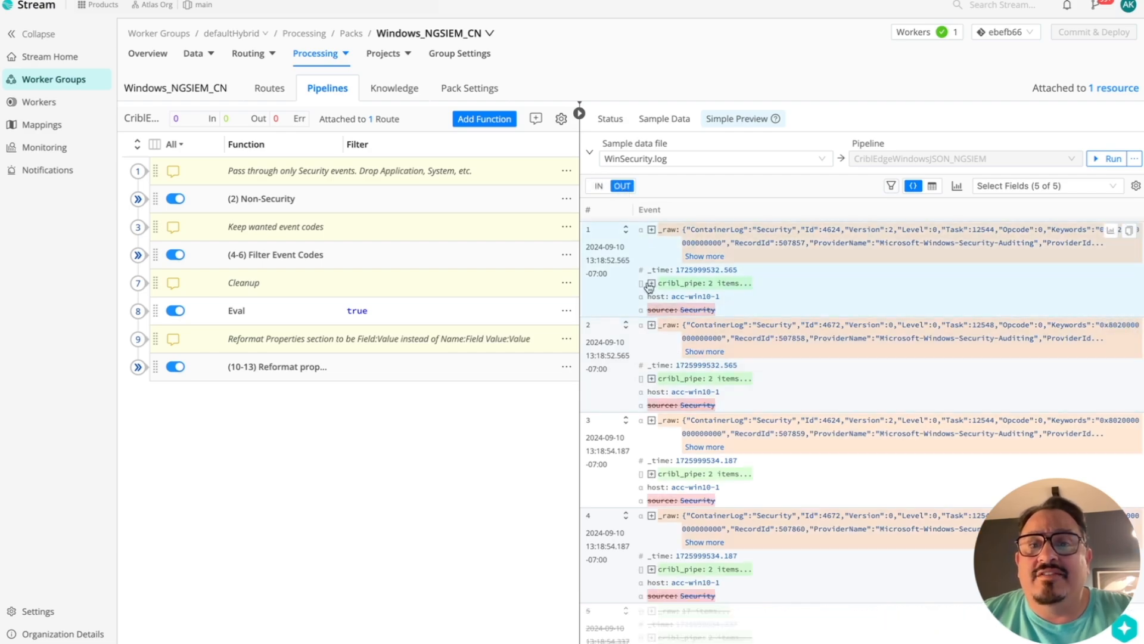
Inspect the expanded _raw fields of event 2 in the WinSecurity.log output preview and copy that event
left_click(652, 325)
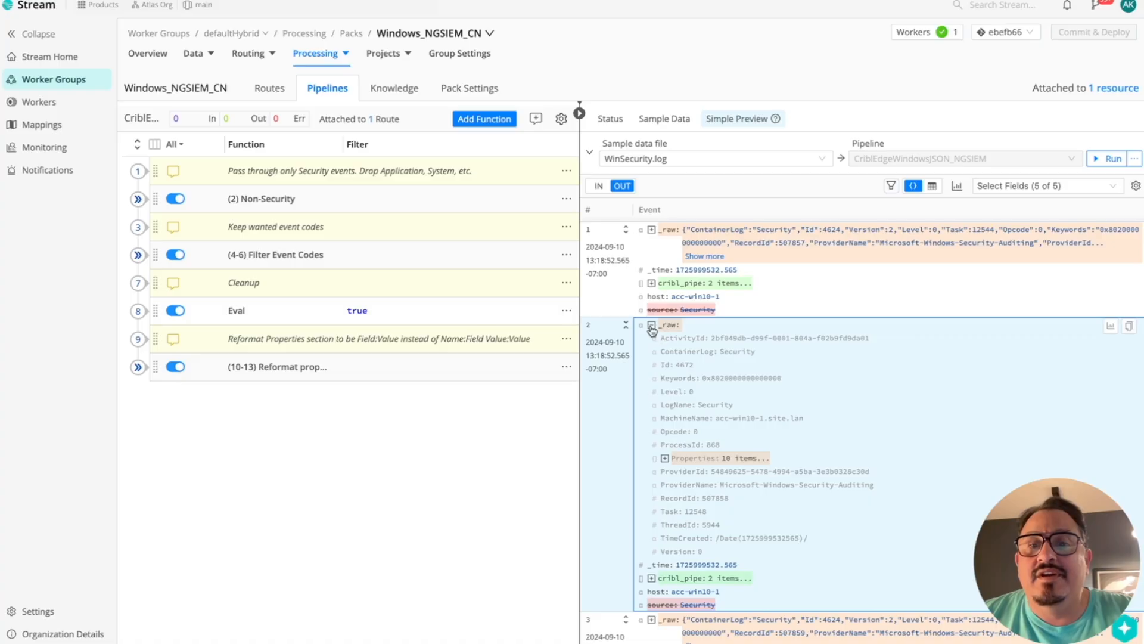
left_click(651, 325)
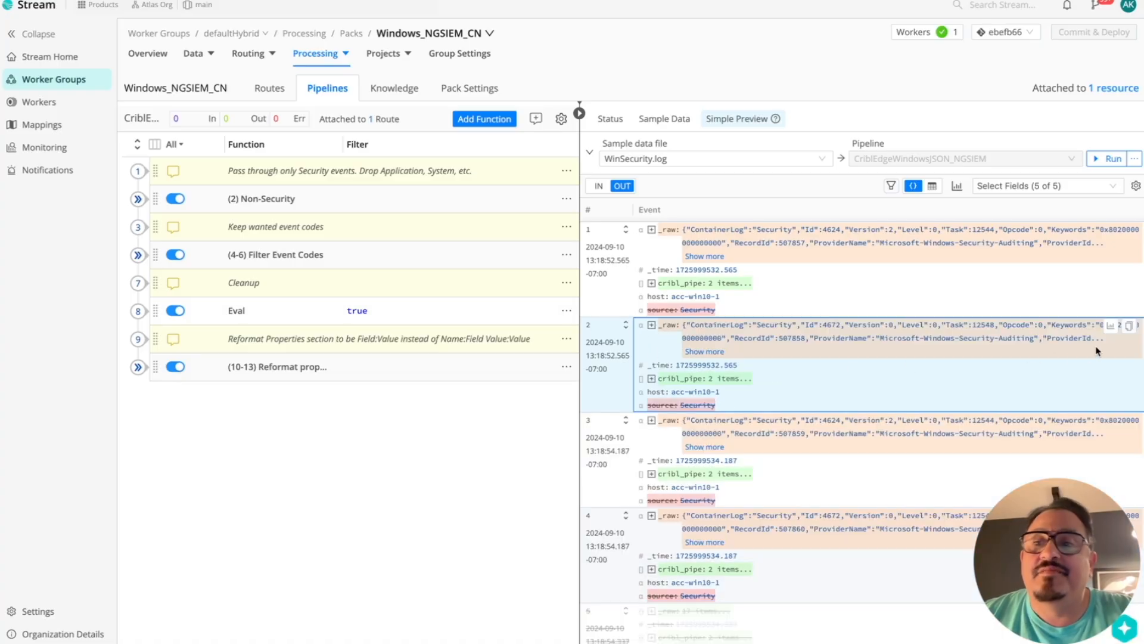
left_click(1131, 328)
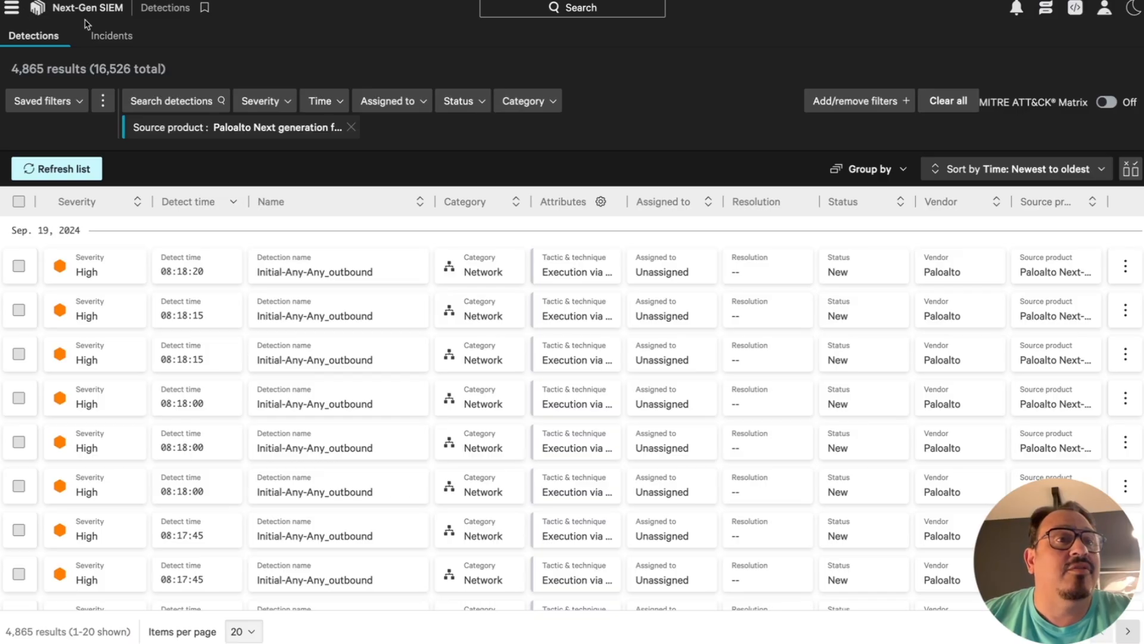
Switch to Falcon Next-Gen SIEM and open the existing connectors list under data onboarding
left_click(9, 11)
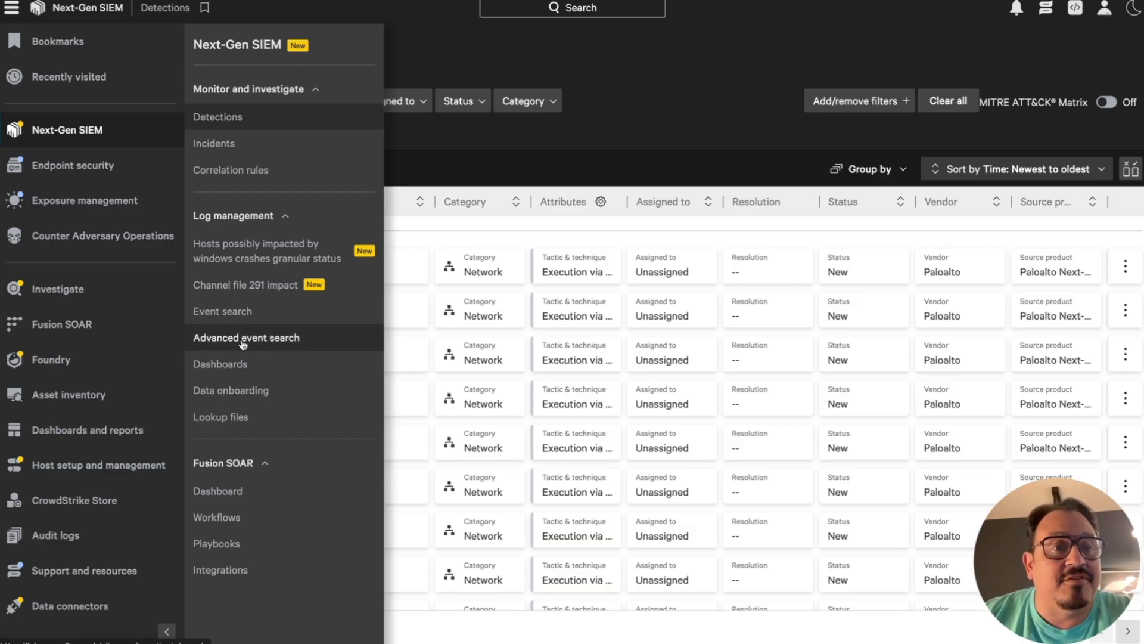
left_click(243, 392)
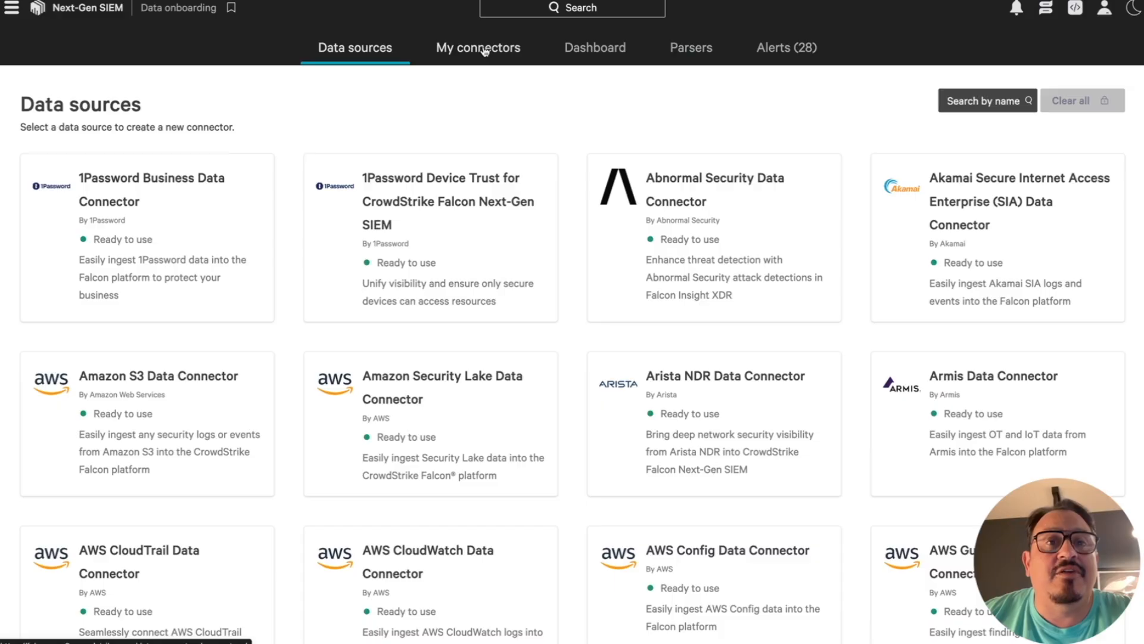
left_click(471, 53)
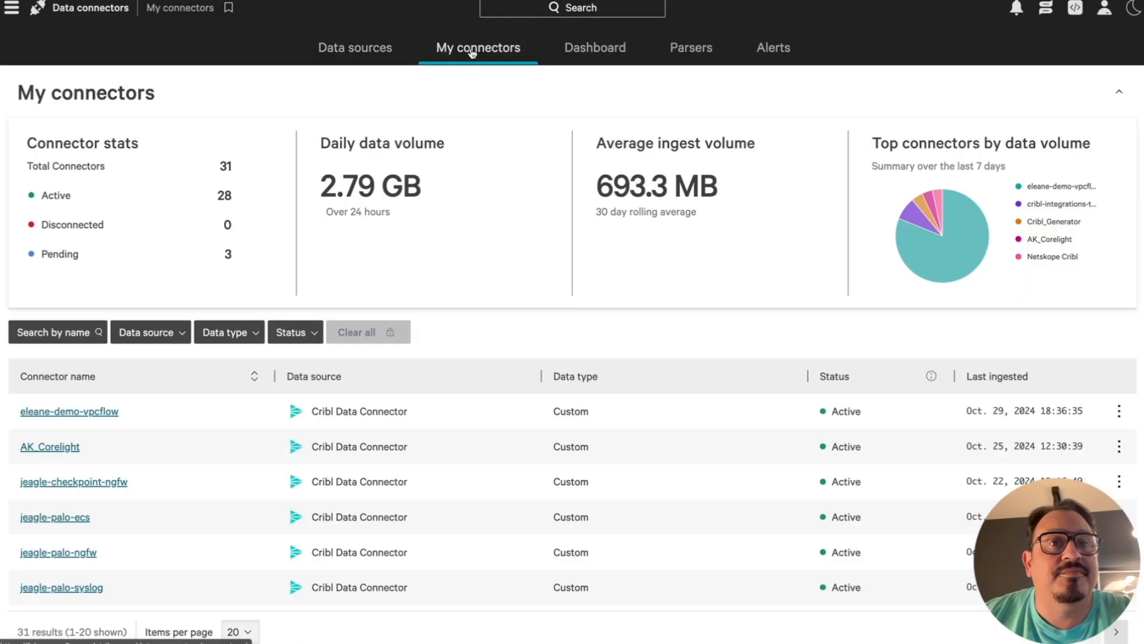
Filter the connectors by the name AK and open the AK_Windows connector
left_click(54, 332)
type("AK")
key("Return")
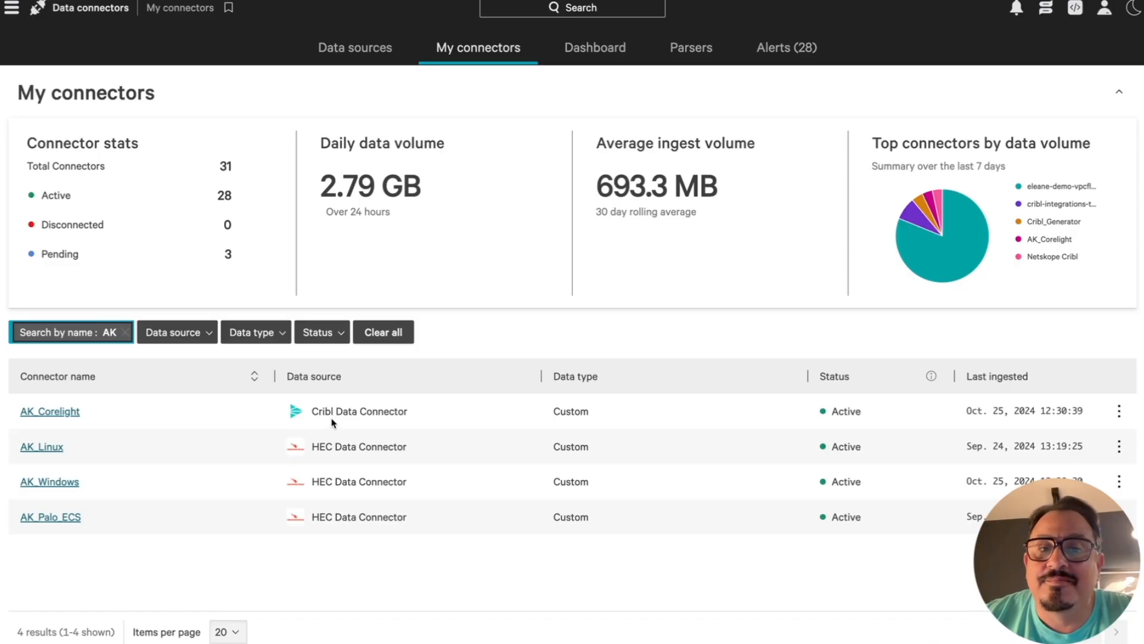
left_click(62, 482)
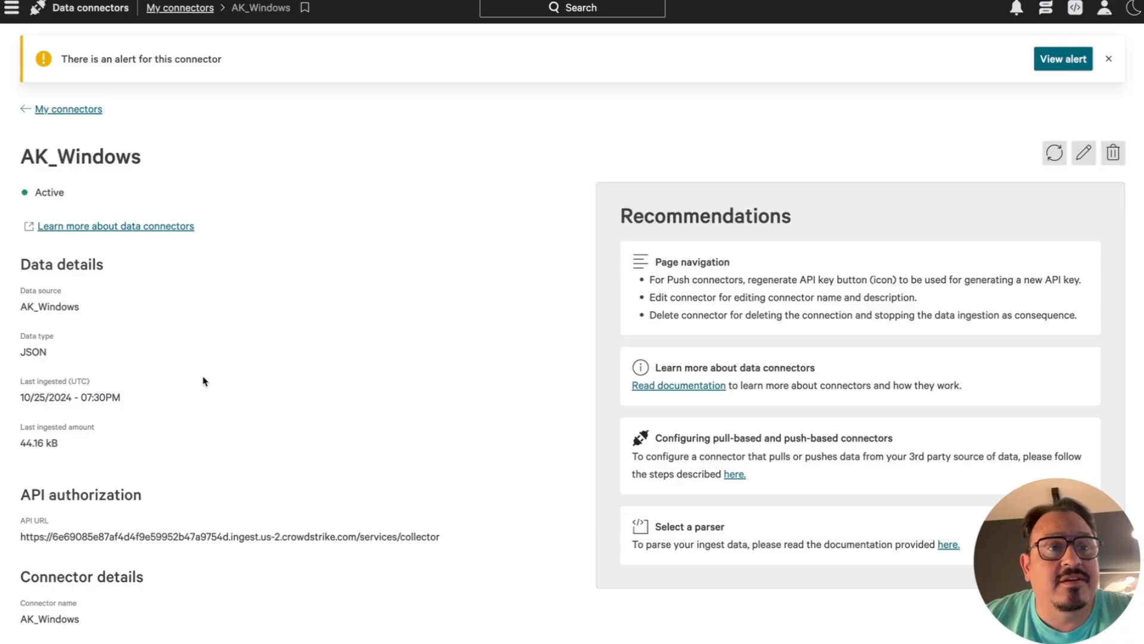
Examine the AK_Windows connector's API URL and its assigned parser in the connector details
scroll(204, 378, "down", 2)
left_click_drag(16, 437, 451, 444)
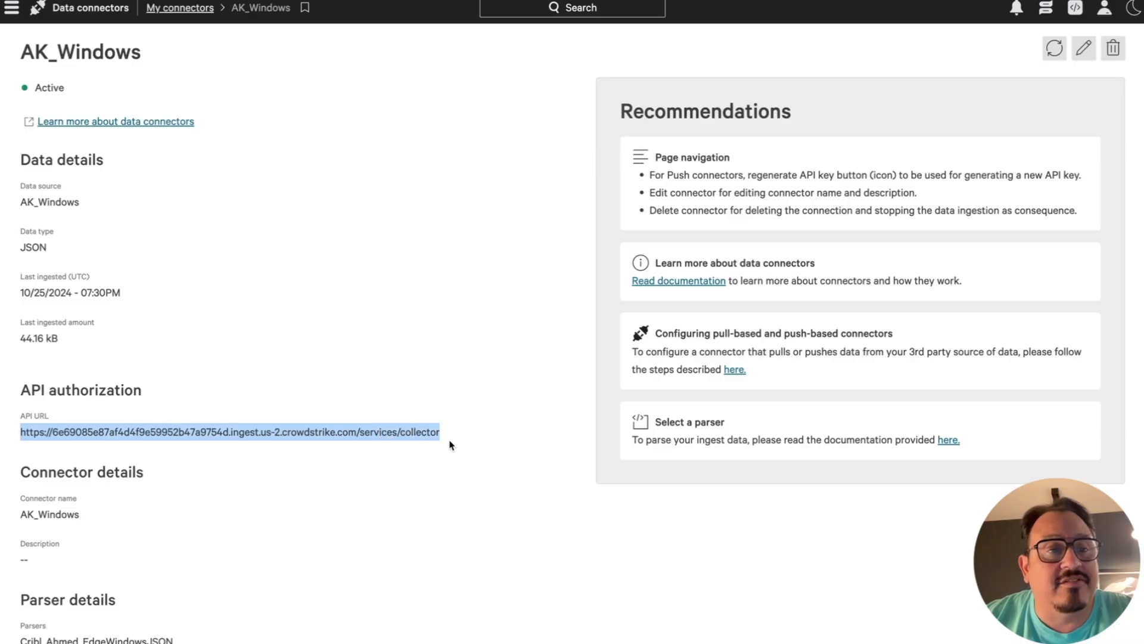
scroll(347, 495, "down", 1)
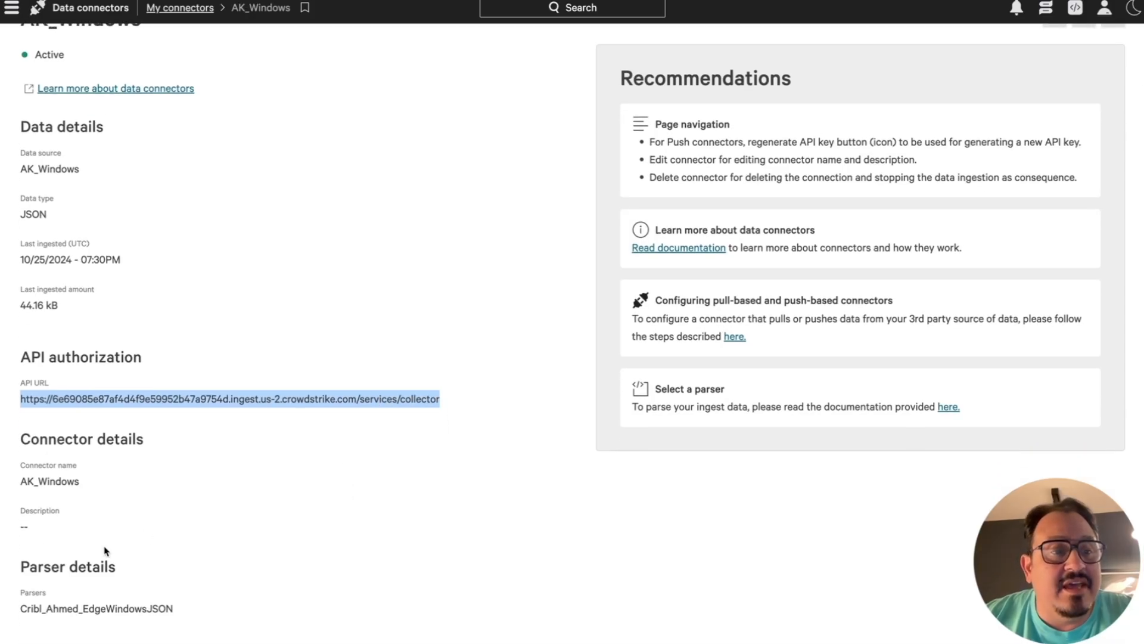
left_click_drag(21, 610, 174, 614)
scroll(419, 451, "up", 5)
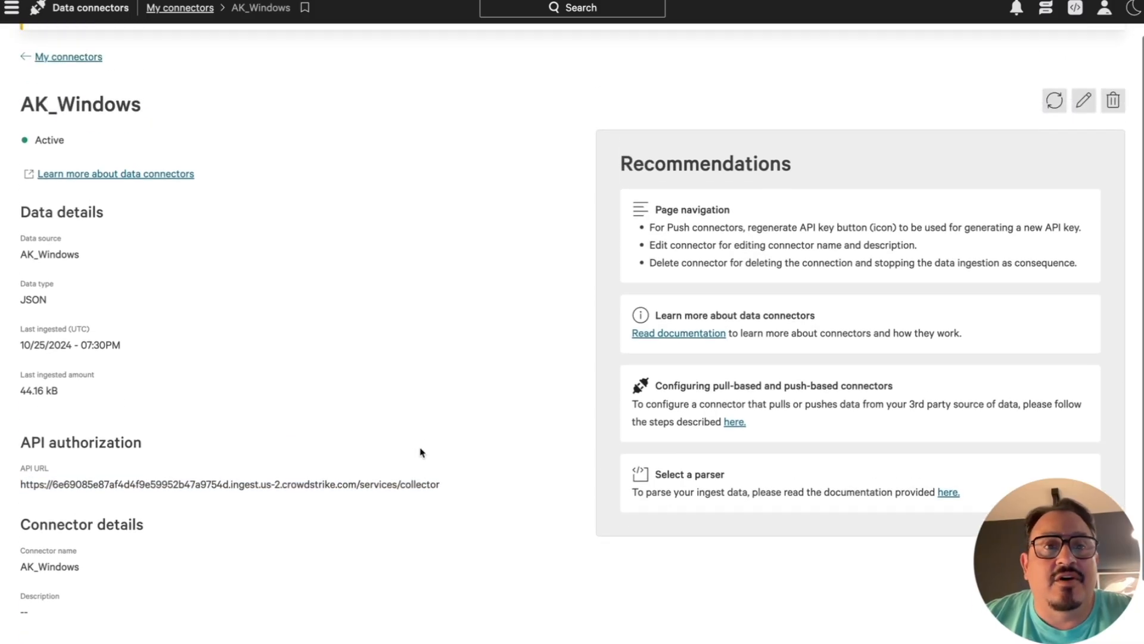
right_click(421, 452)
left_click(358, 346)
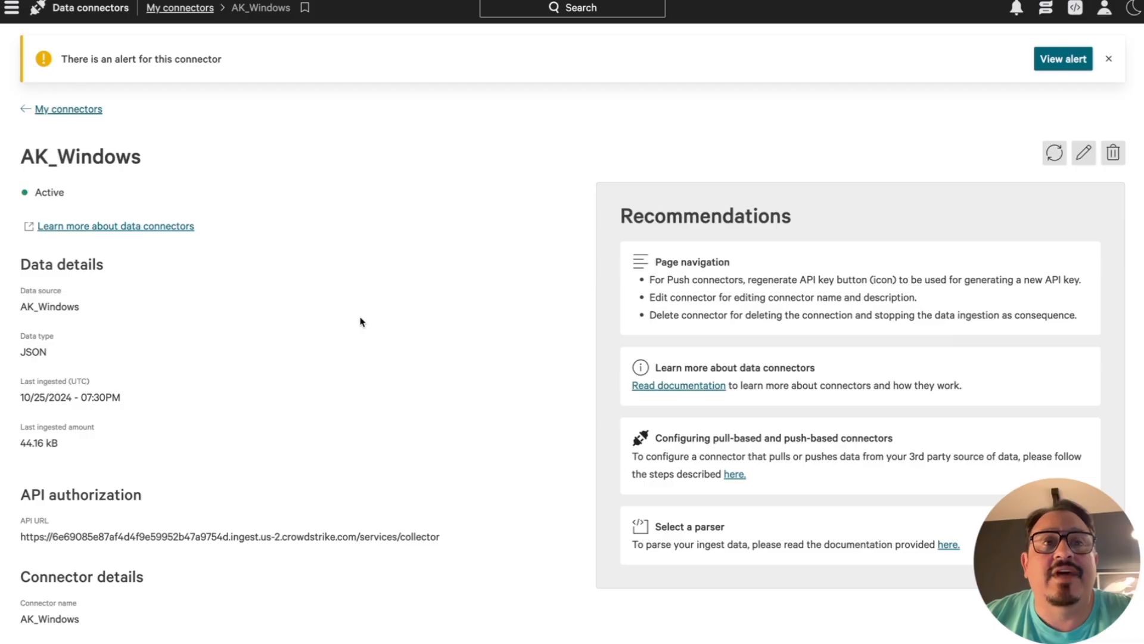
scroll(296, 455, "down", 3)
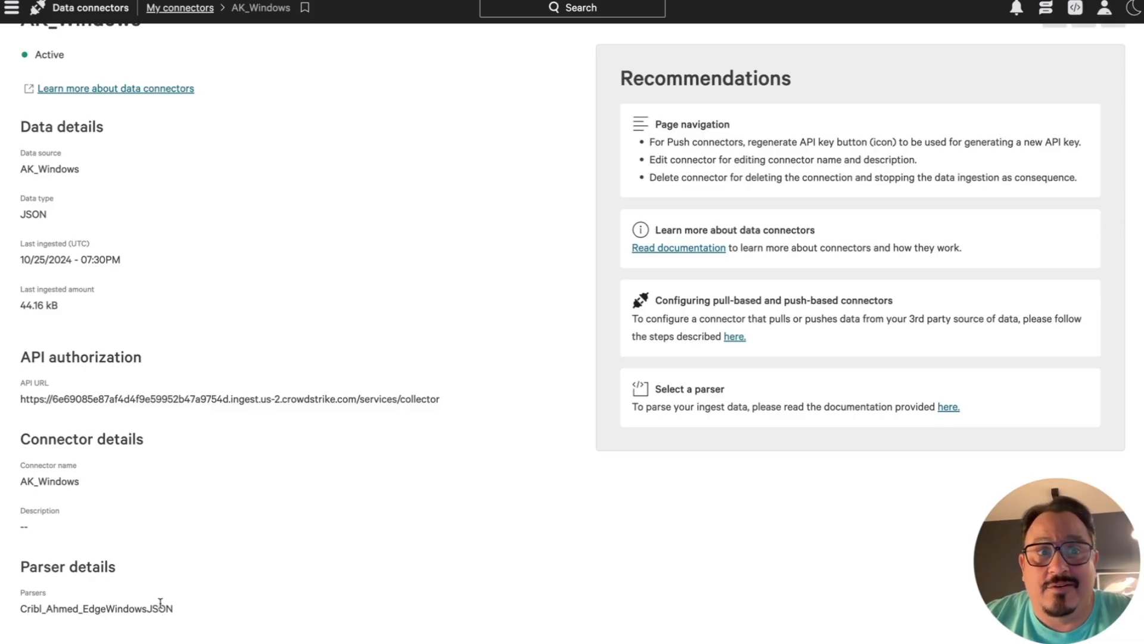
Leave the connector details and open the custom EdgeWindowsJSON parser from the parsers list
left_click(184, 10)
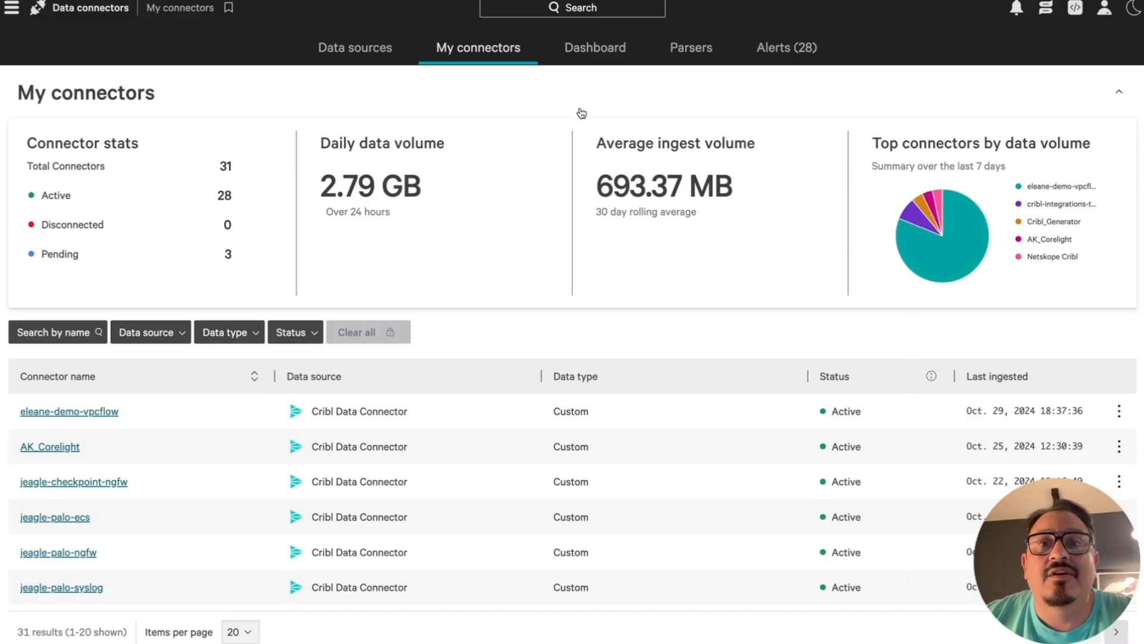
left_click(688, 46)
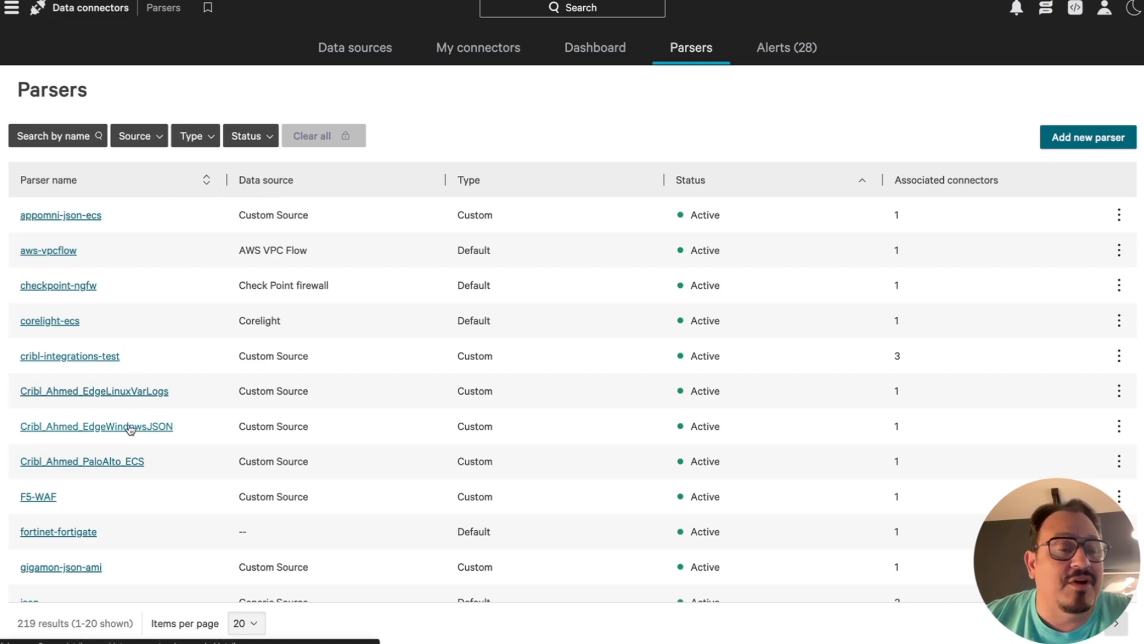
left_click(98, 427)
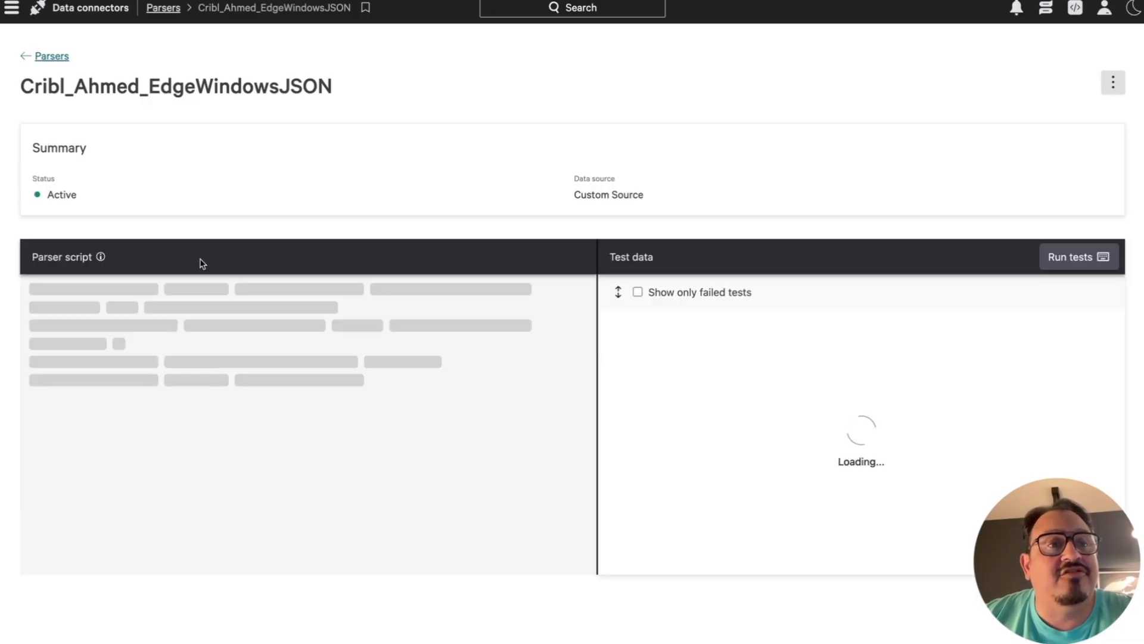
Review the parser script, highlighting all its lines and the field=TimeCreated argument of findTimestamp
left_click_drag(382, 339, 34, 284)
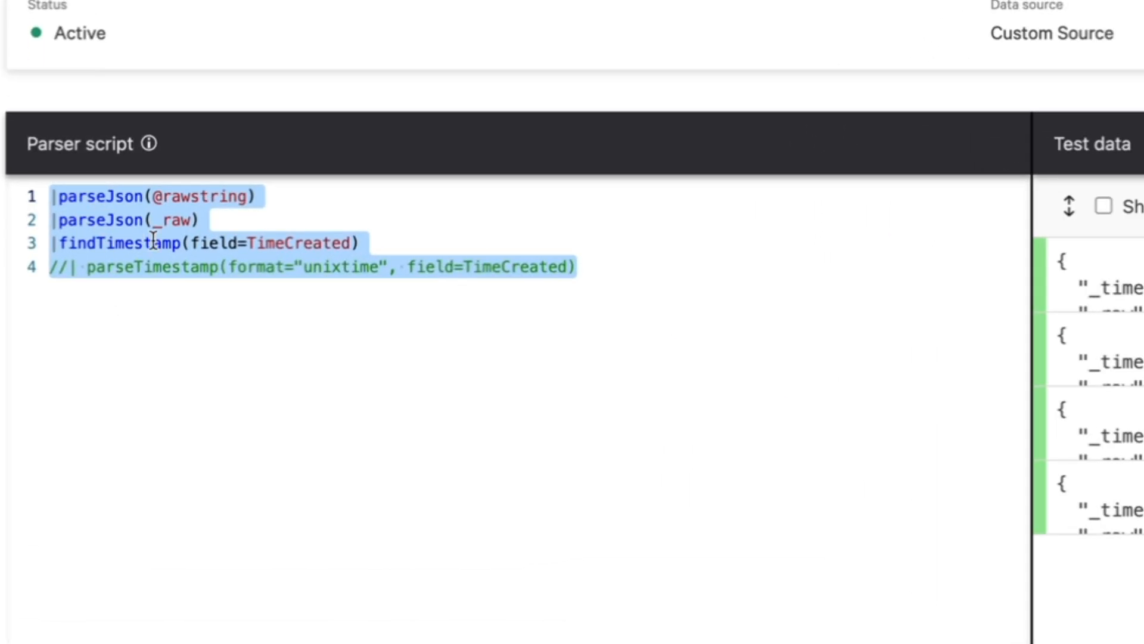
left_click(377, 243)
left_click_drag(377, 243, 184, 243)
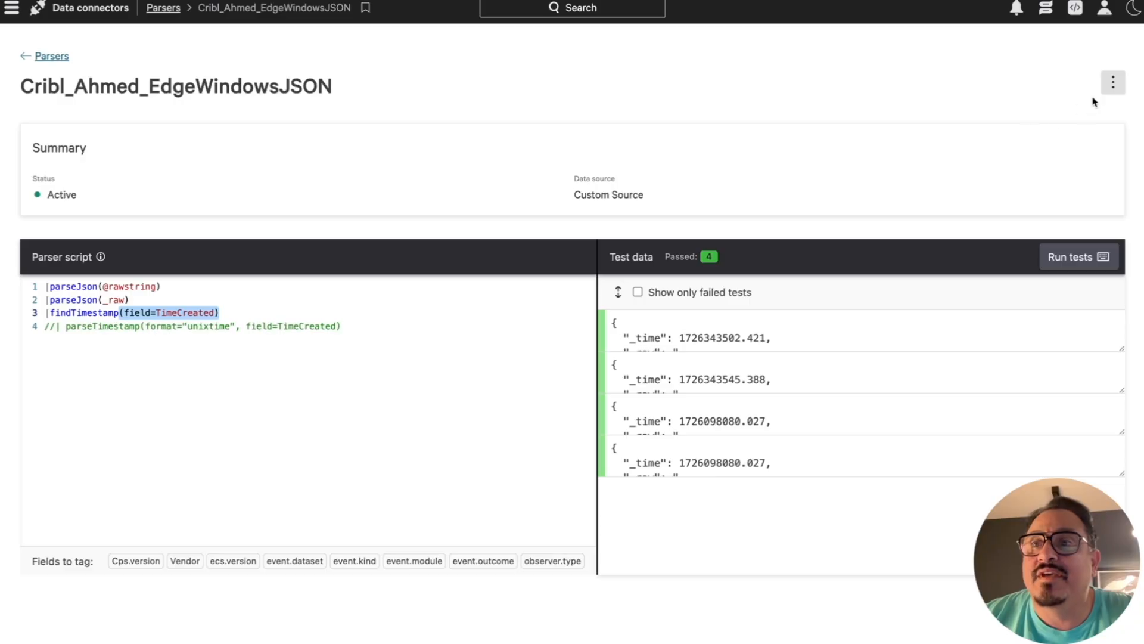
Open the EdgeWindowsJSON parser for editing and delete all four existing test cases
left_click(1112, 85)
left_click(1090, 112)
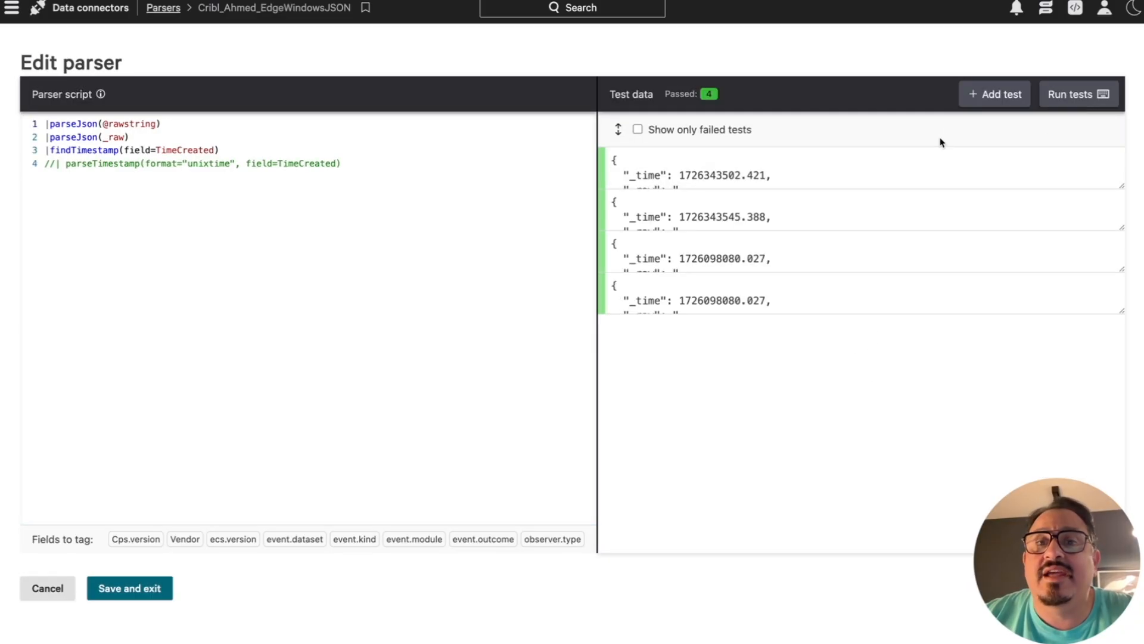
left_click(807, 164)
left_click(1072, 141)
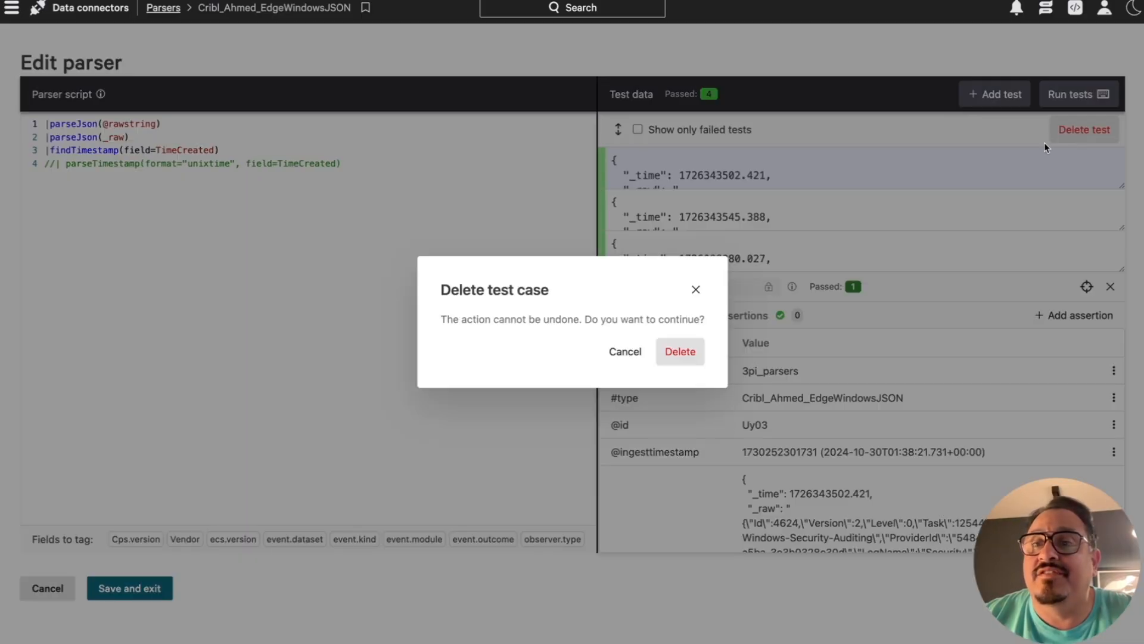
left_click(682, 343)
left_click(938, 179)
left_click(1084, 130)
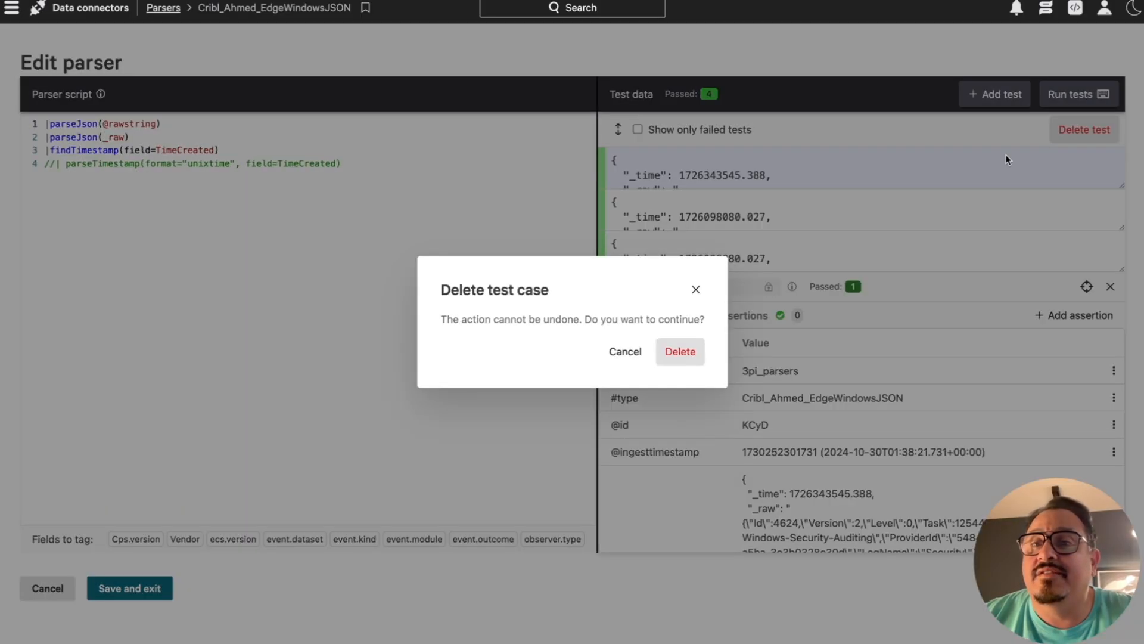
left_click(679, 351)
left_click(1058, 170)
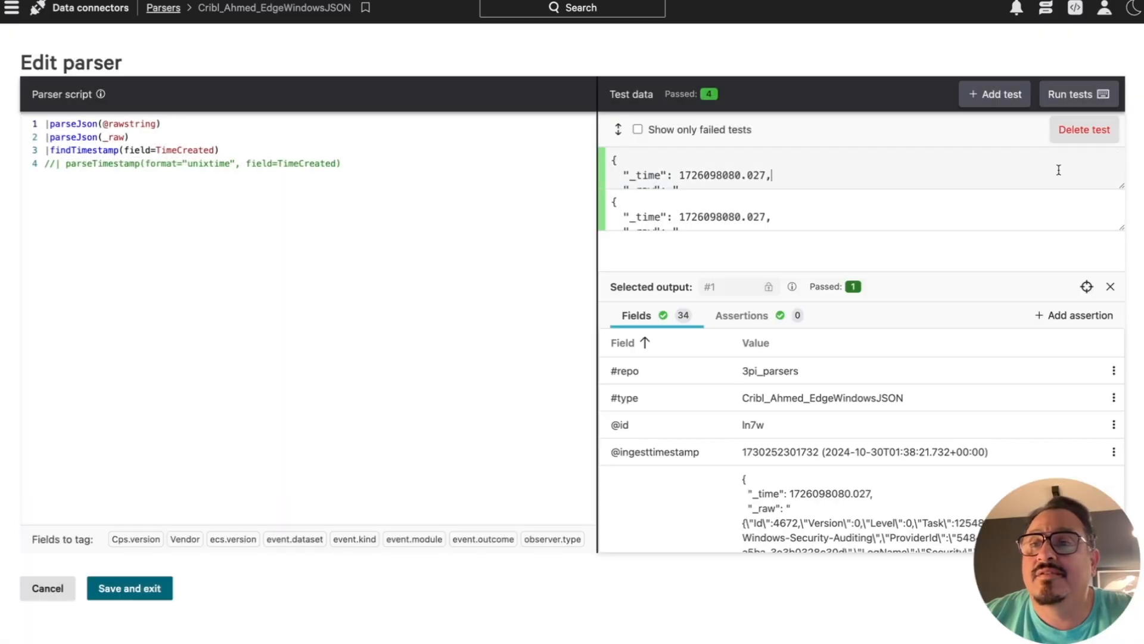
left_click(1083, 141)
left_click(681, 351)
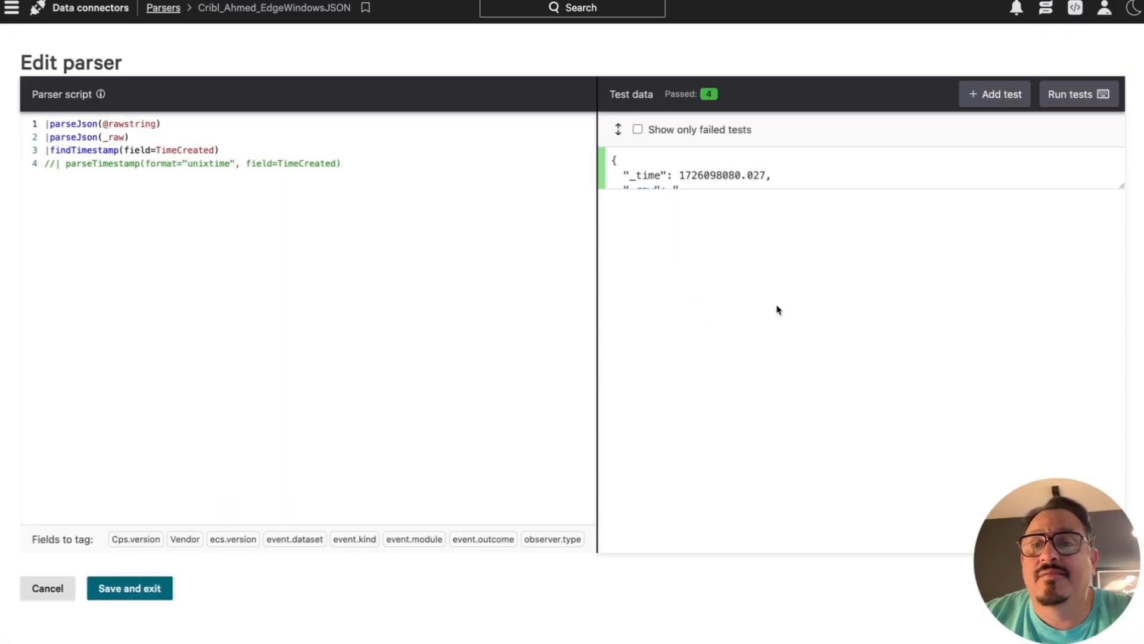
left_click(1001, 174)
left_click(1077, 131)
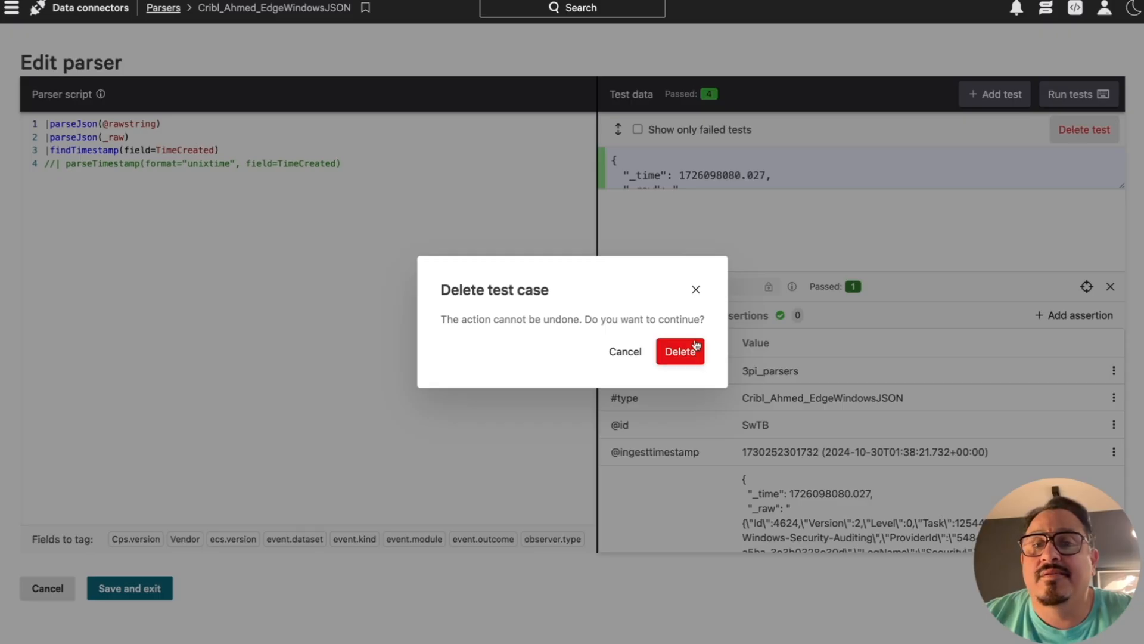
left_click(684, 353)
Add a test case containing the event copied from the Cribl preview and run the parser tests
left_click(994, 94)
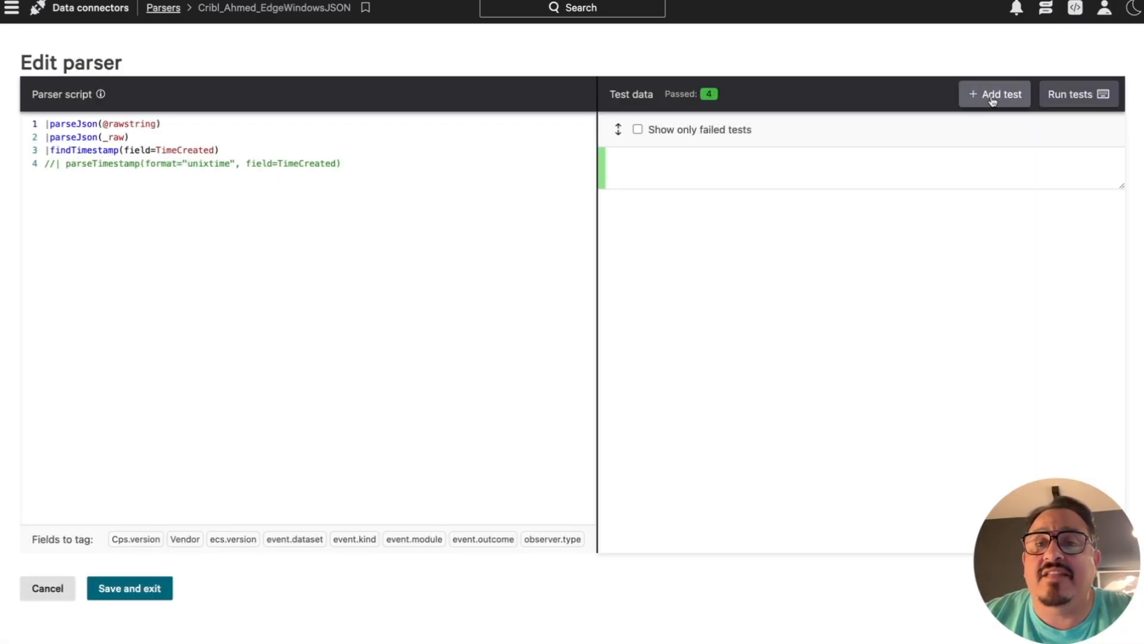
left_click(700, 162)
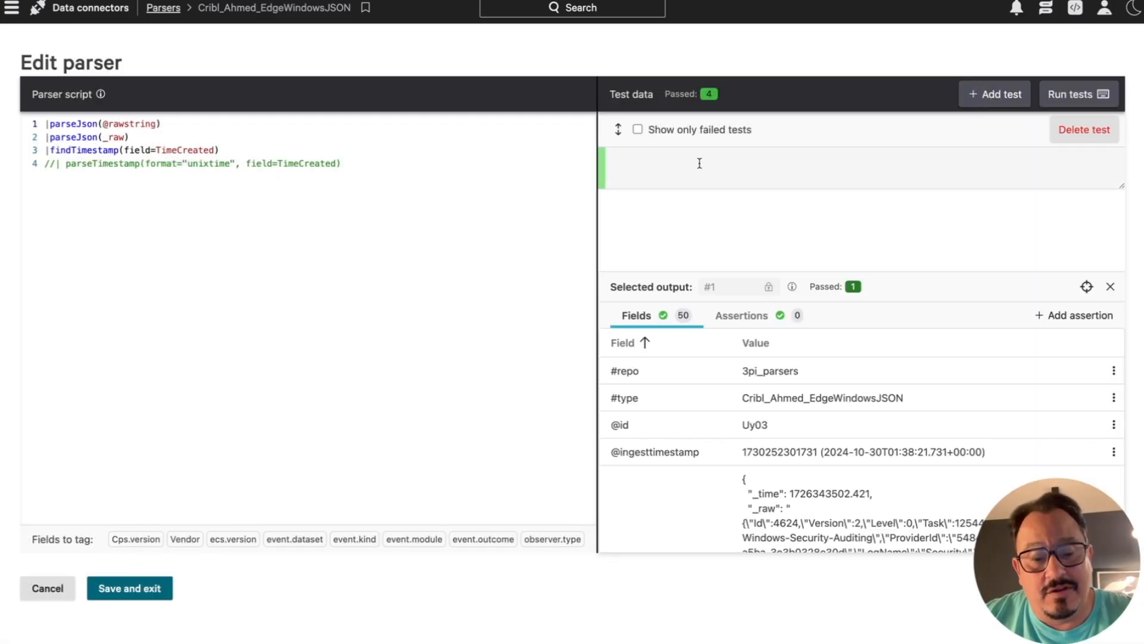
key("super+v")
scroll(702, 166, "up", 5)
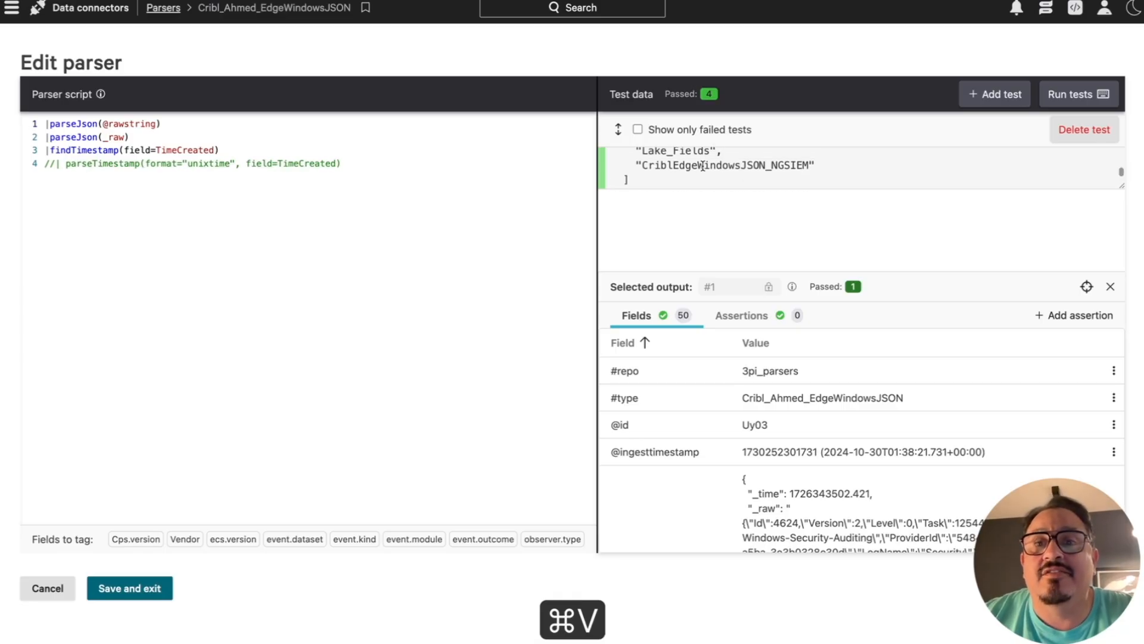
scroll(702, 165, "down", 5)
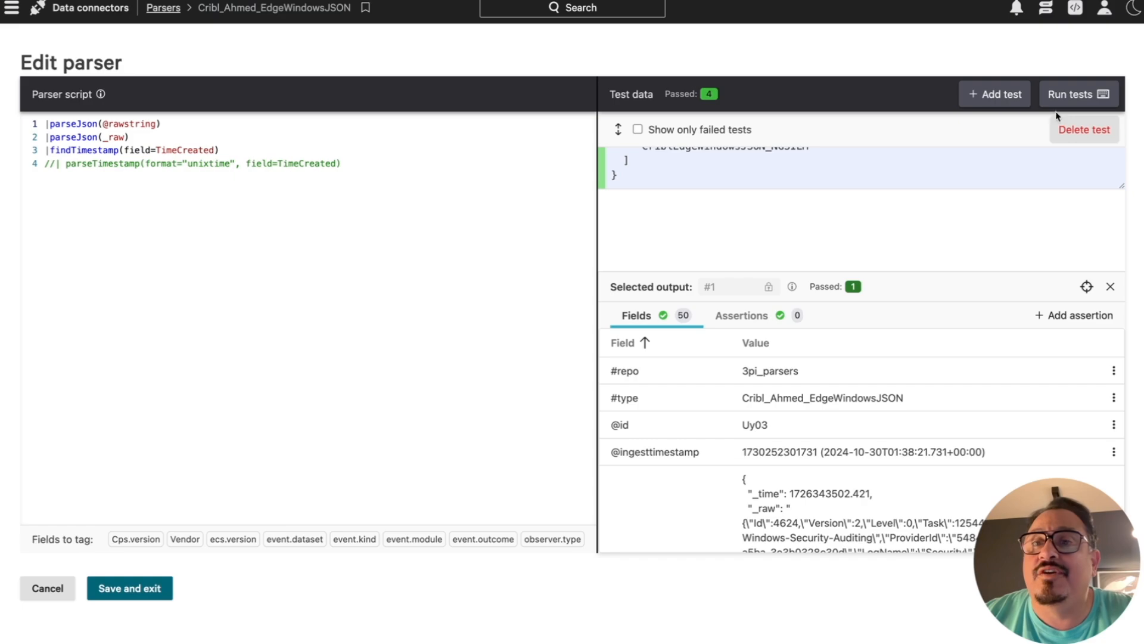
left_click(1076, 95)
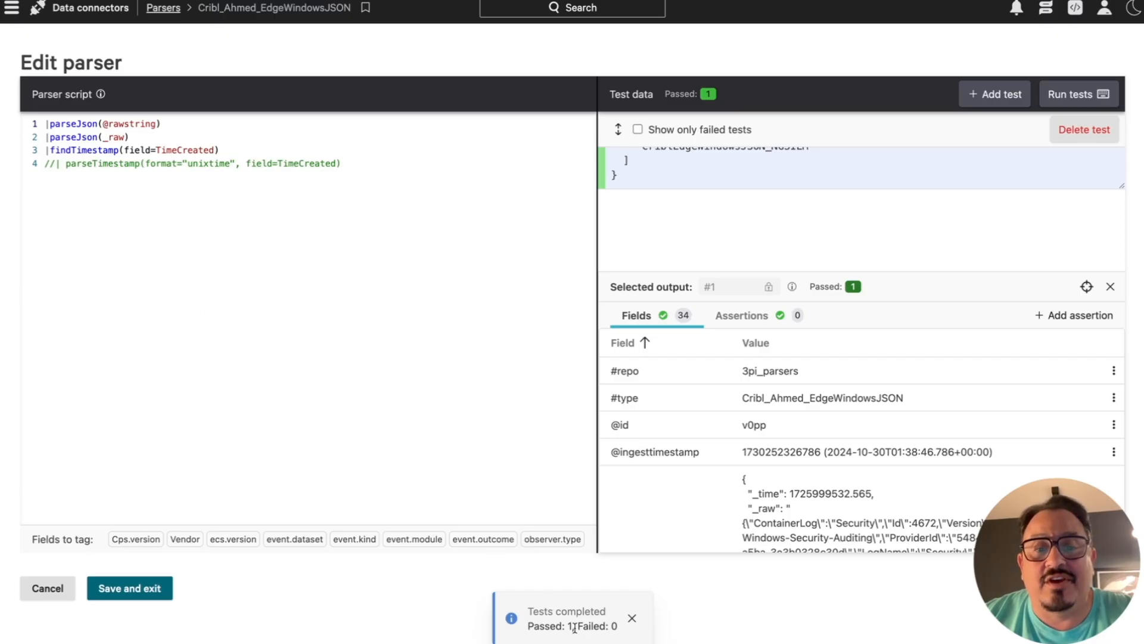
left_click_drag(529, 622, 622, 633)
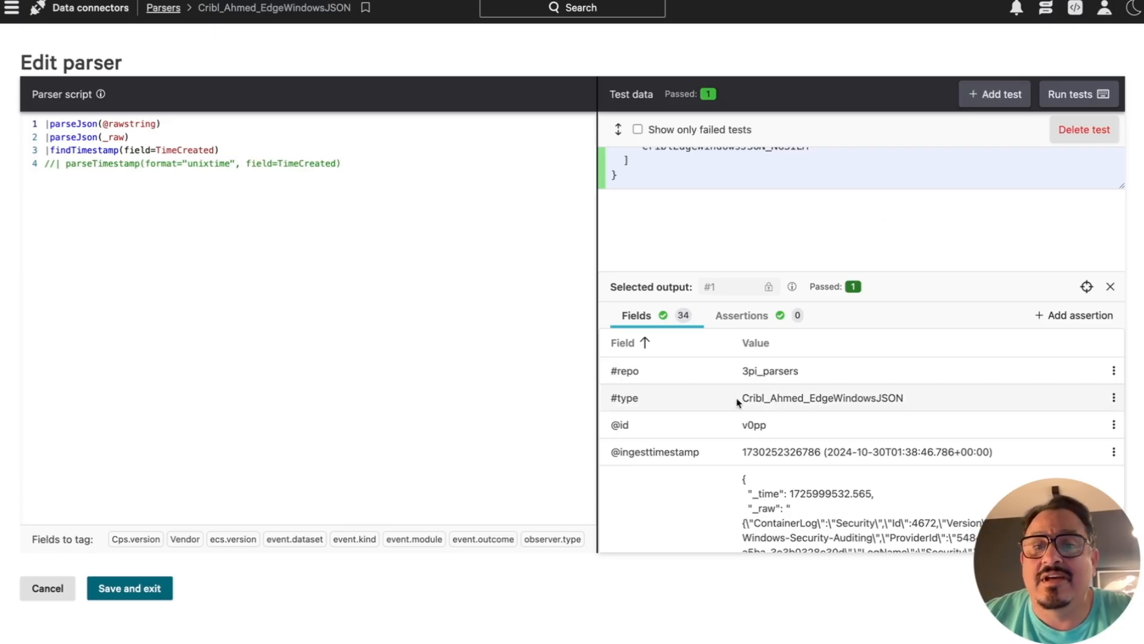
scroll(737, 403, "down", 5)
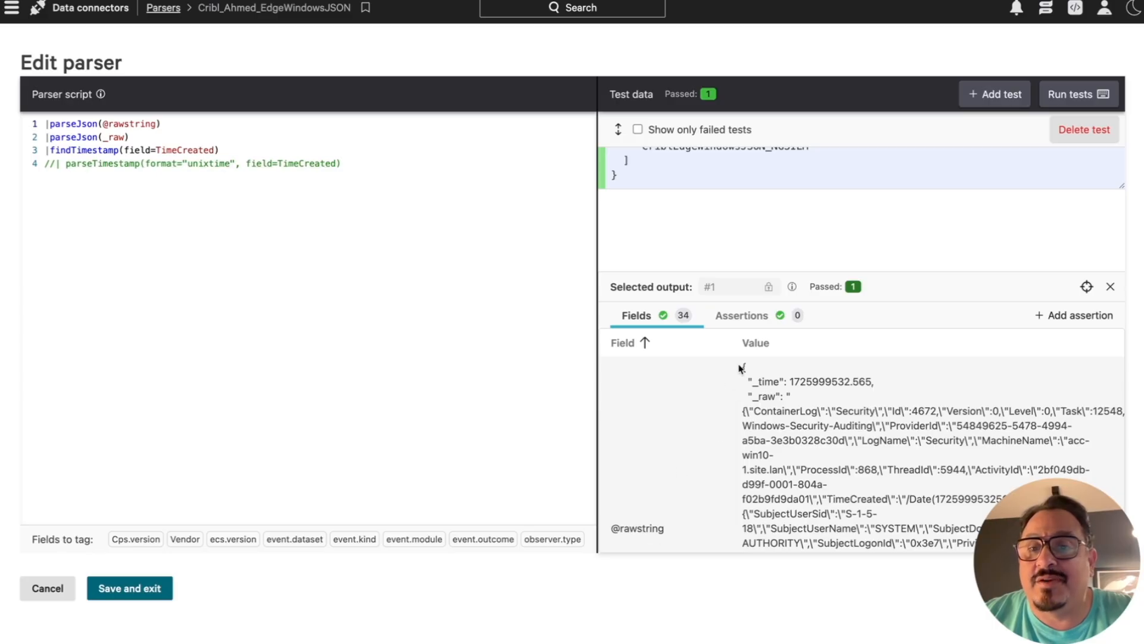
left_click_drag(749, 397, 802, 460)
scroll(745, 452, "down", 5)
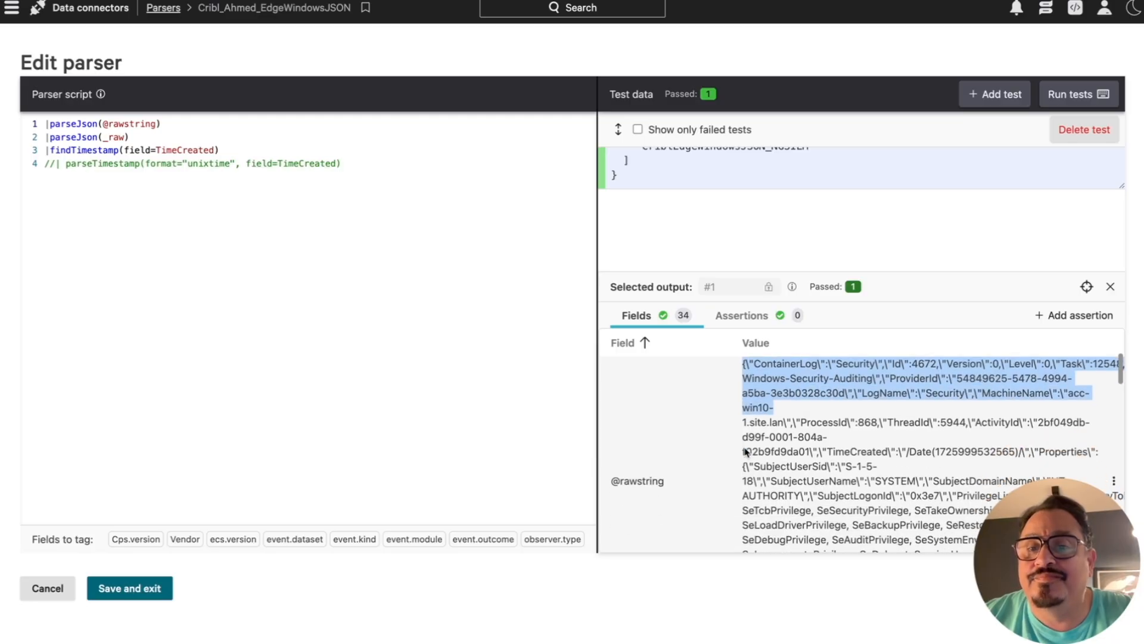
scroll(745, 451, "down", 6)
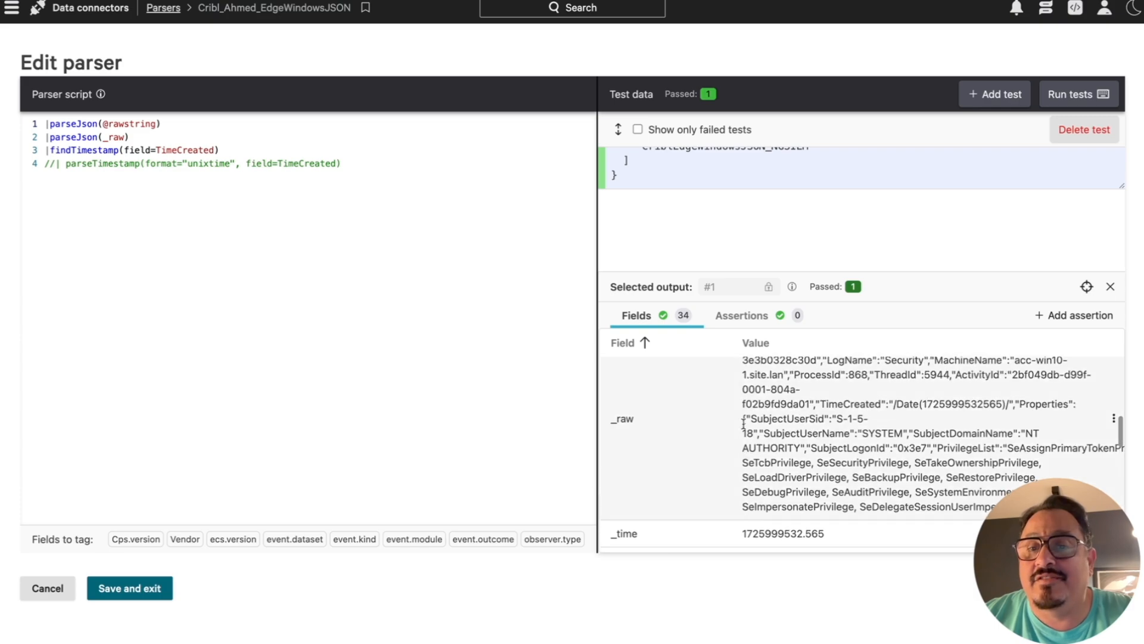
scroll(732, 446, "up", 1)
scroll(733, 447, "down", 3)
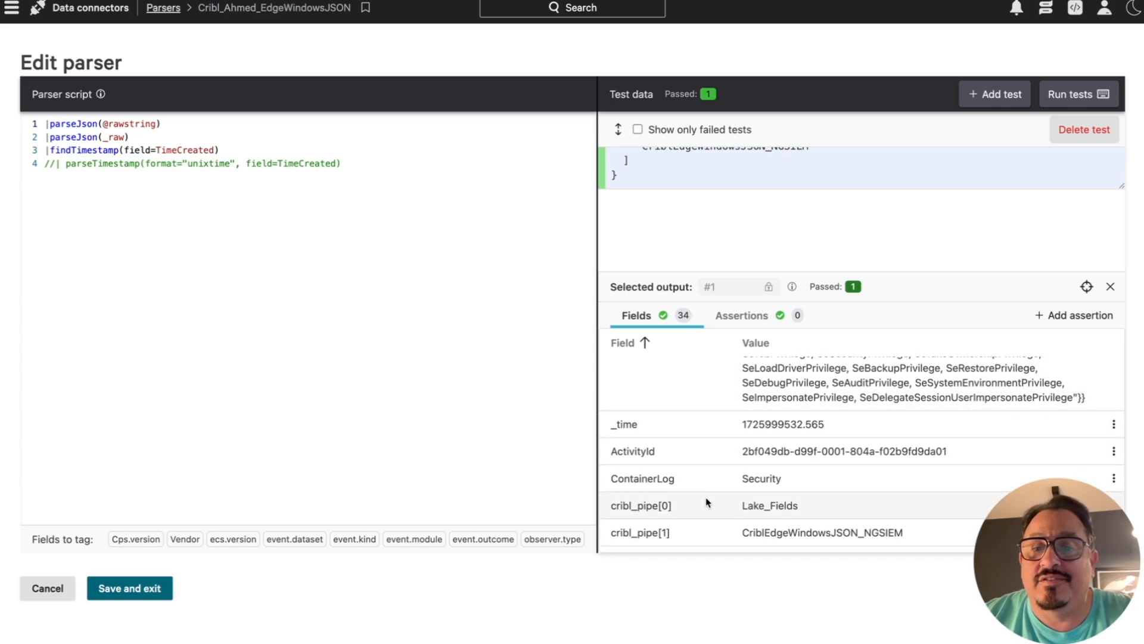
scroll(707, 503, "down", 3)
scroll(707, 503, "down", 5)
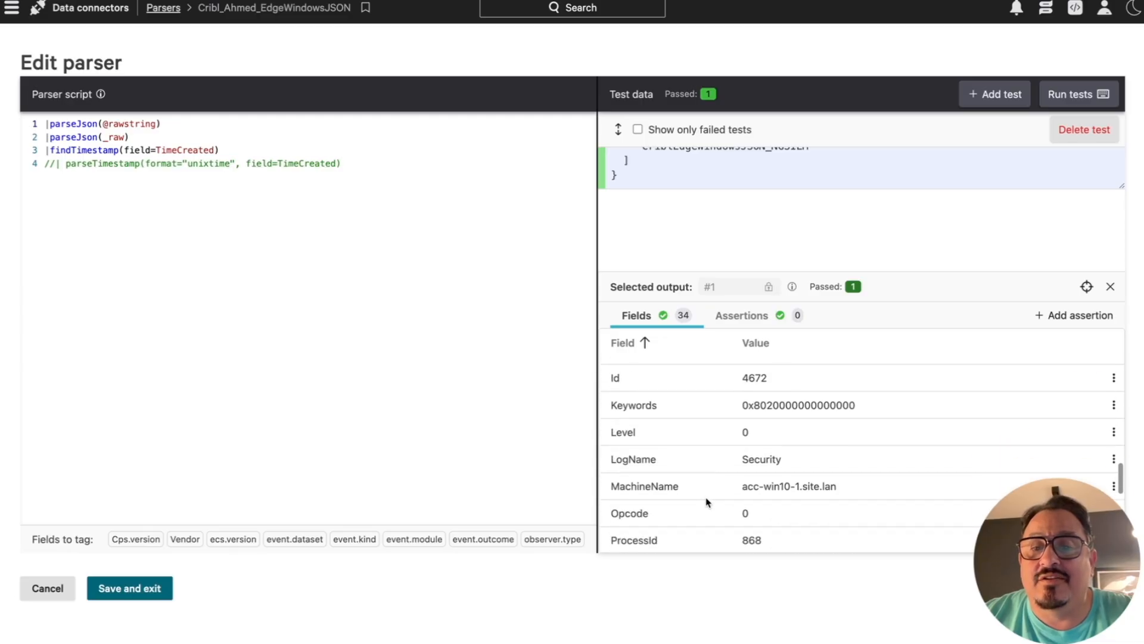
Review the remaining parsed fields of the test event, from host and Id down to the Properties and Provider entries
scroll(707, 502, "up", 4)
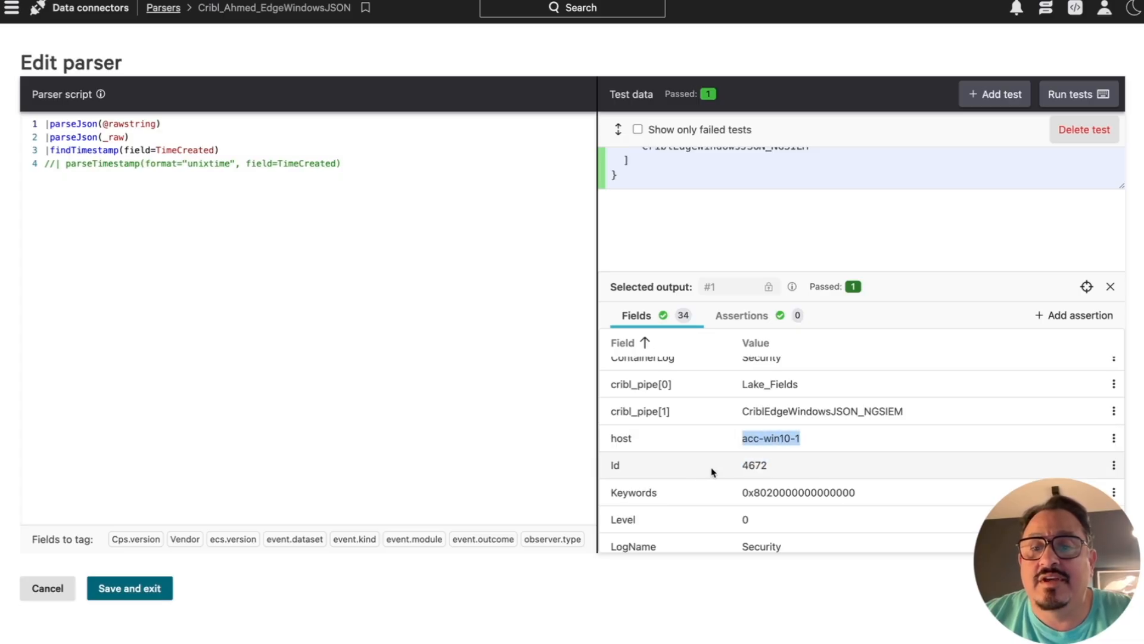
scroll(702, 475, "down", 9)
scroll(702, 475, "down", 3)
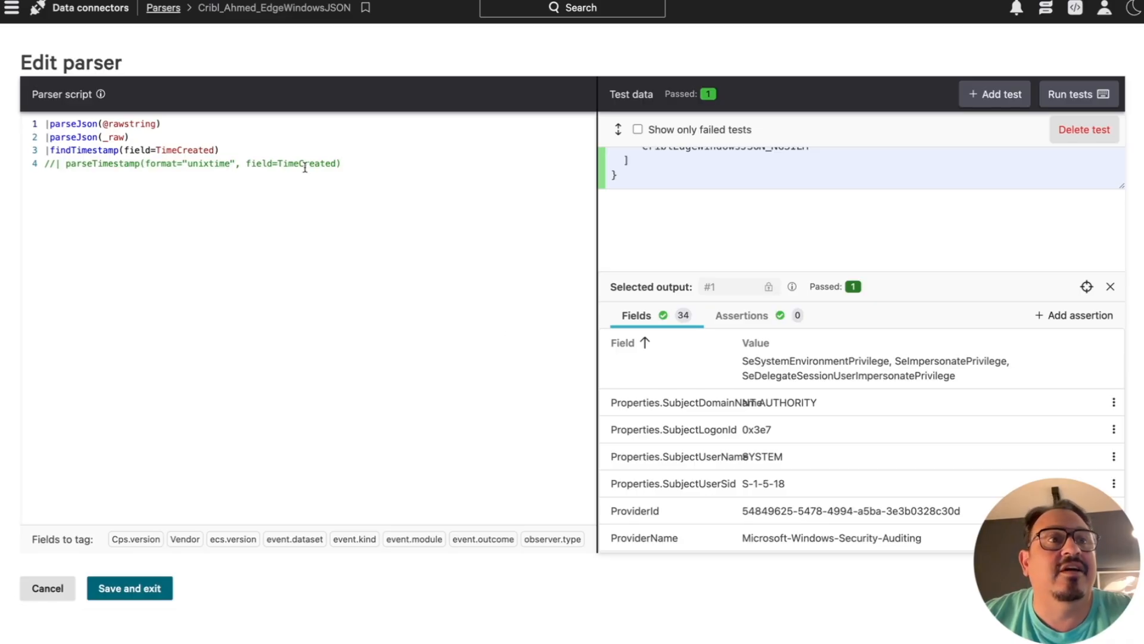
Open Advanced event search in Next-Gen SIEM and limit it to Third Party data from the last 7 days
left_click(7, 15)
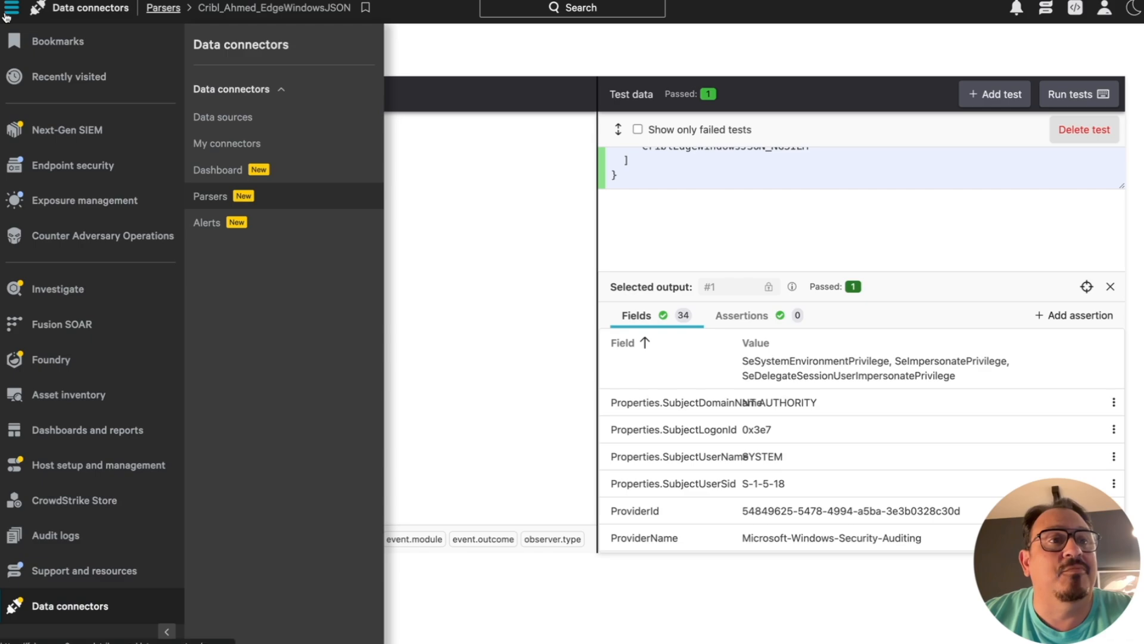
left_click(49, 131)
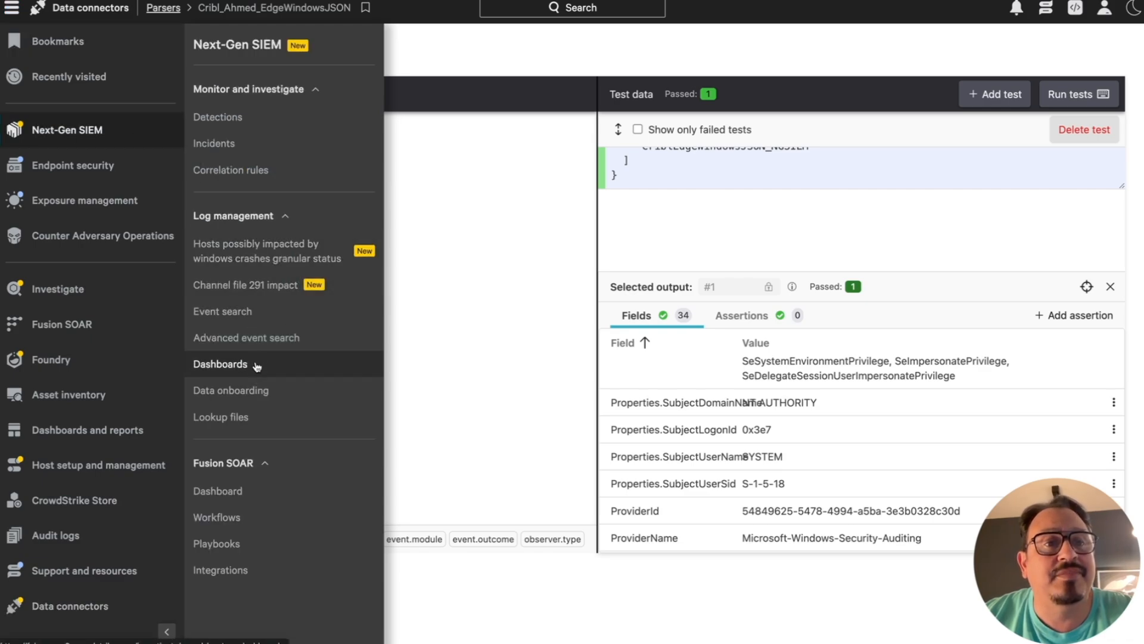
left_click(265, 338)
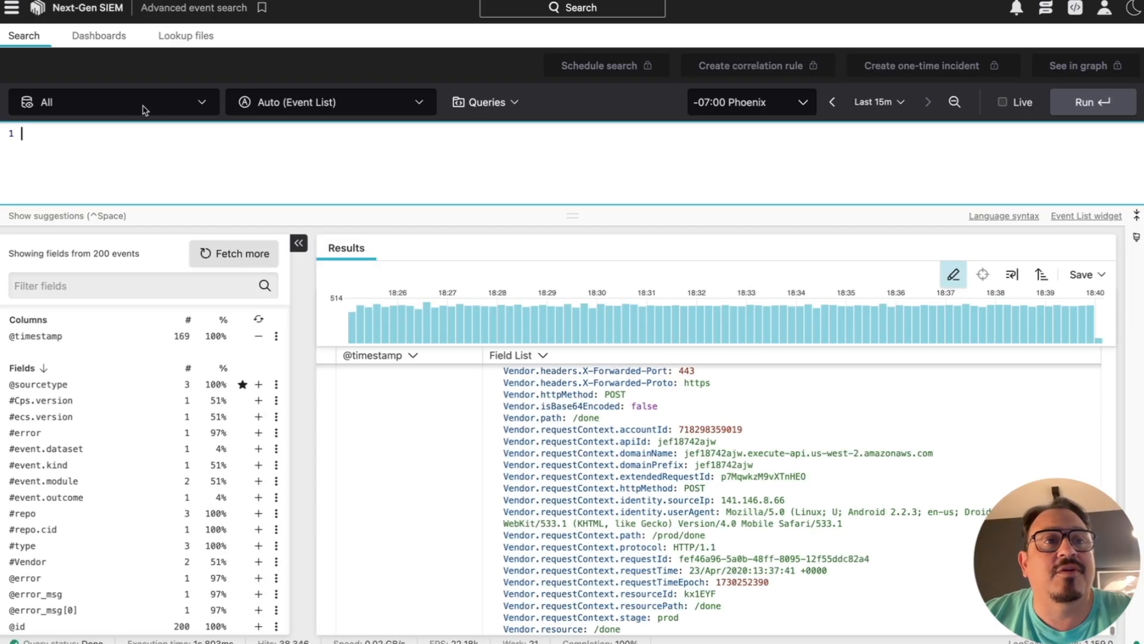
left_click(202, 104)
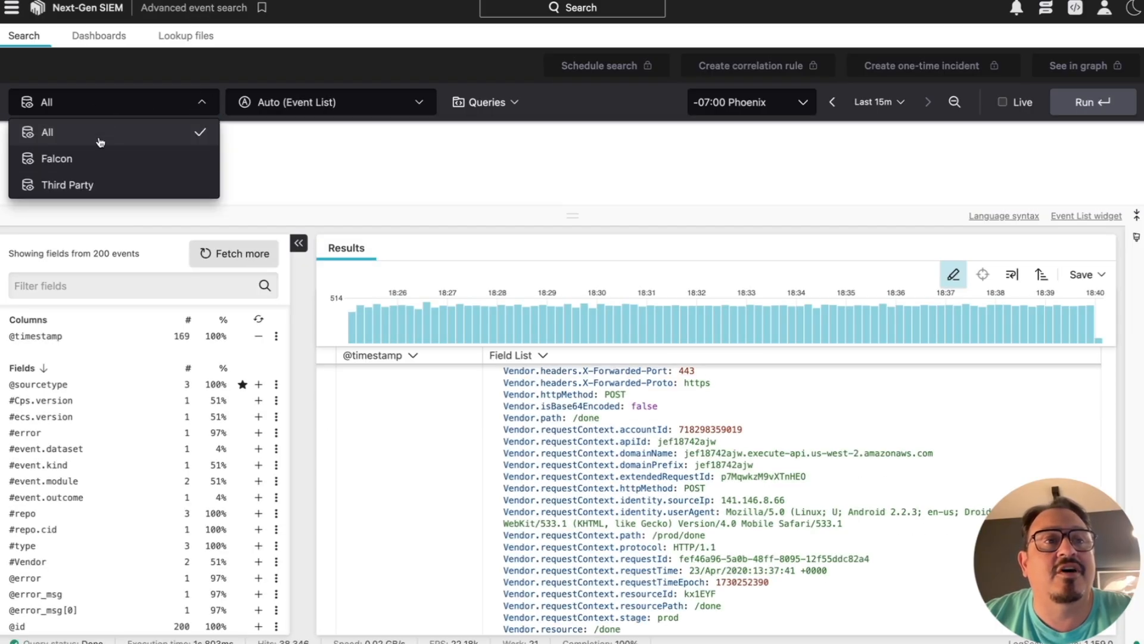
left_click(91, 186)
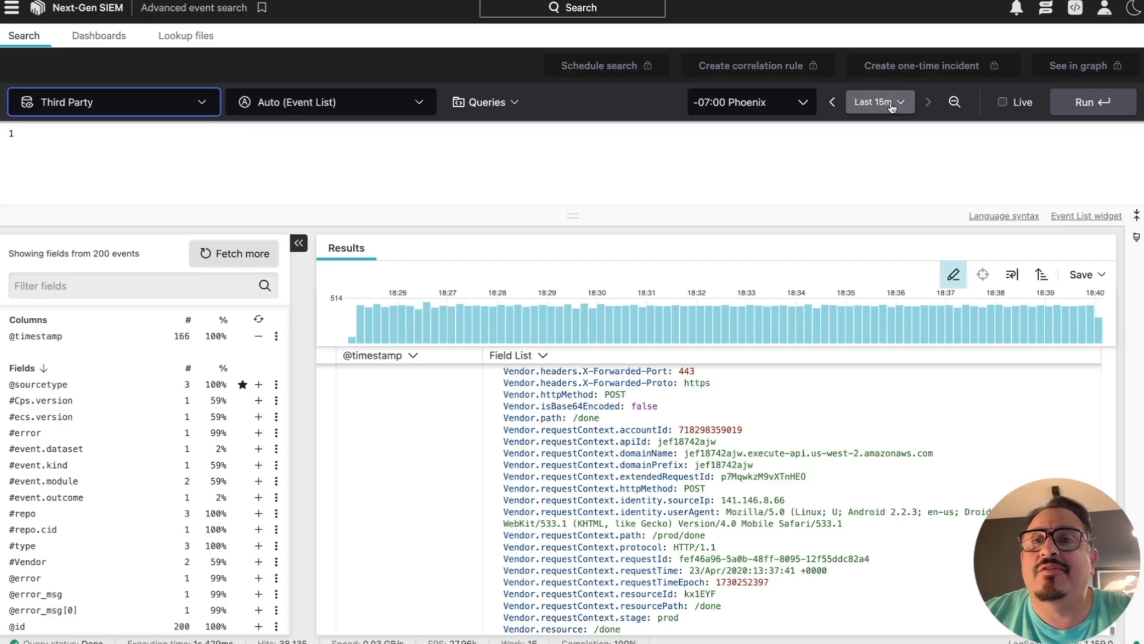
left_click(876, 102)
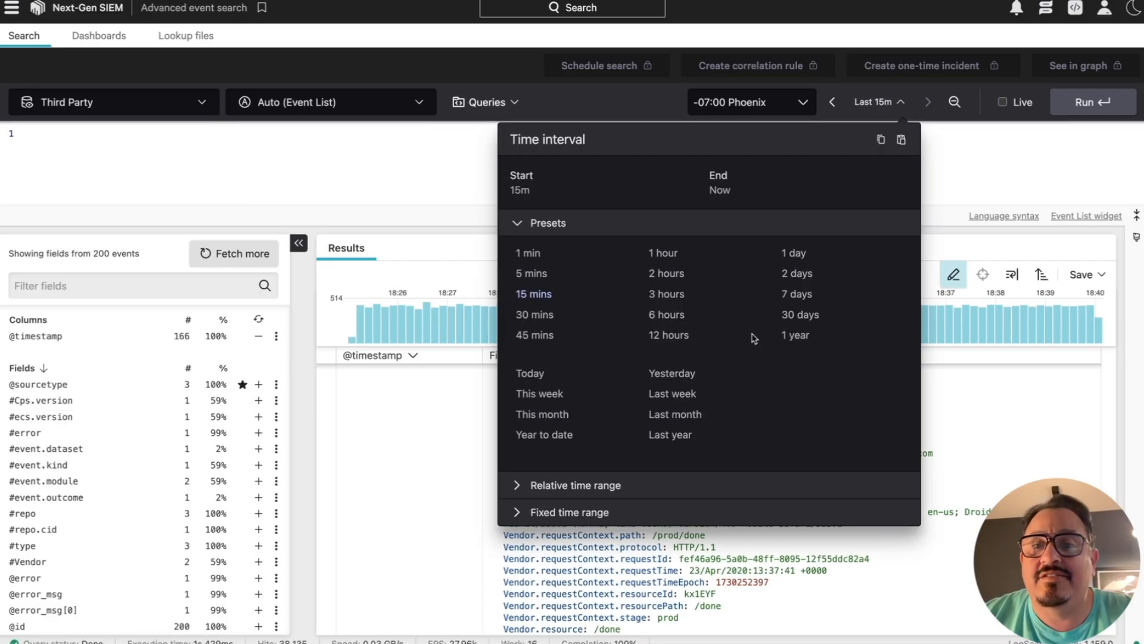
left_click(799, 295)
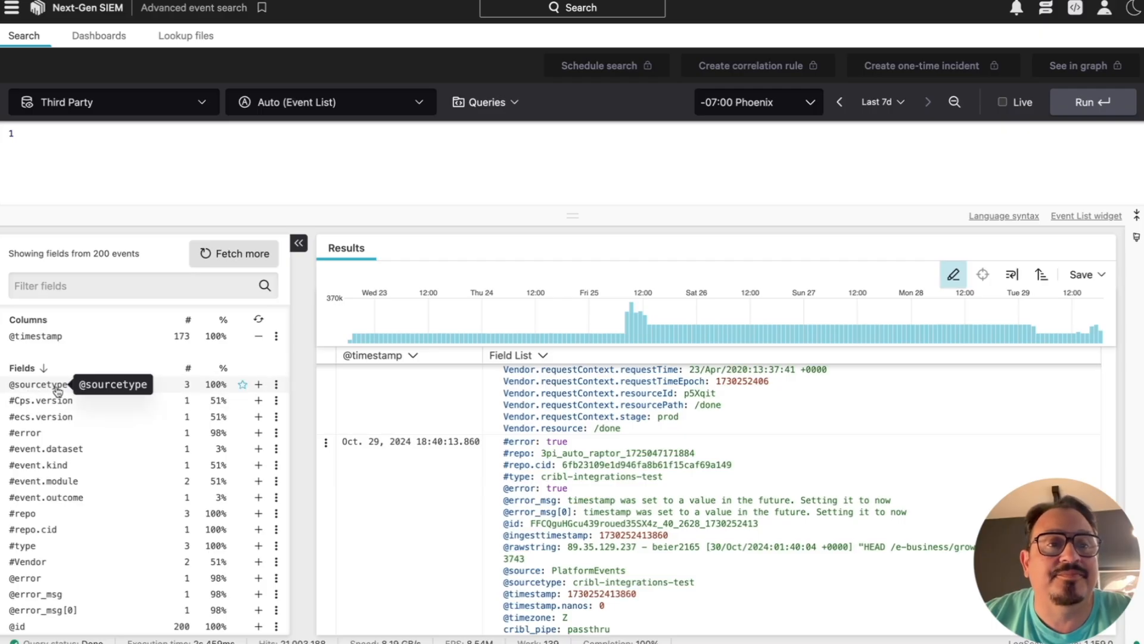
left_click(242, 385)
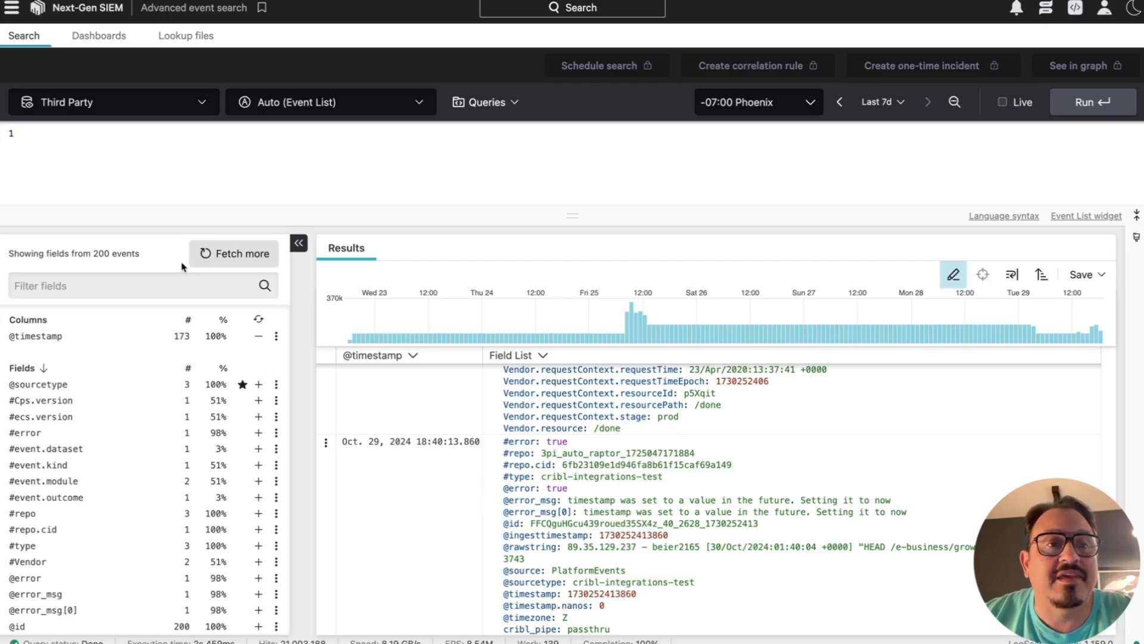
left_click(239, 255)
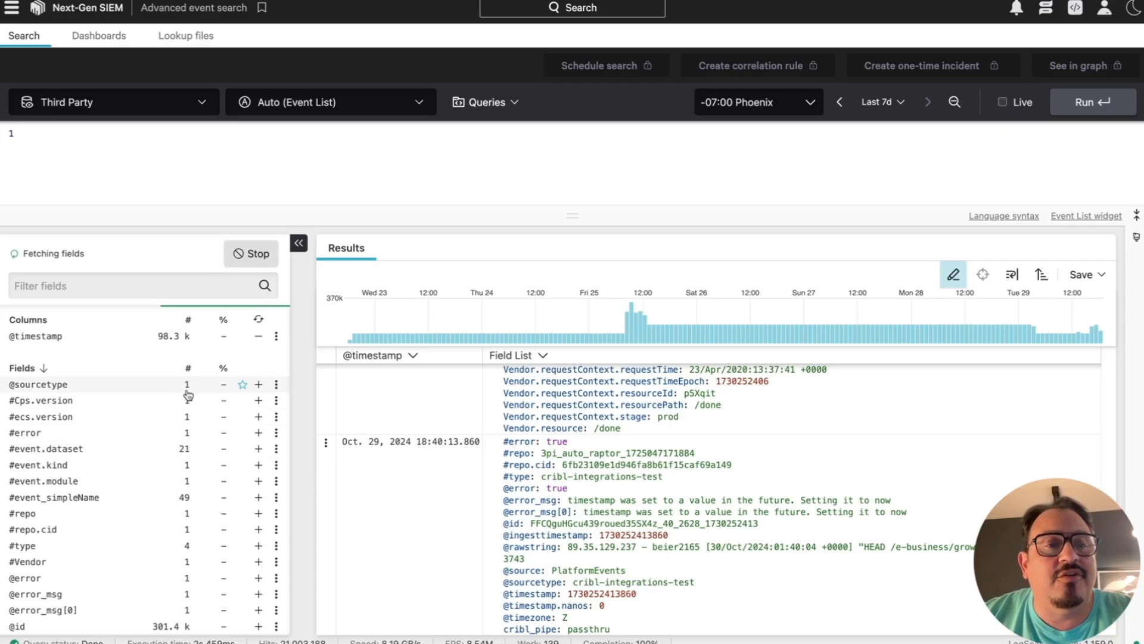
left_click(136, 387)
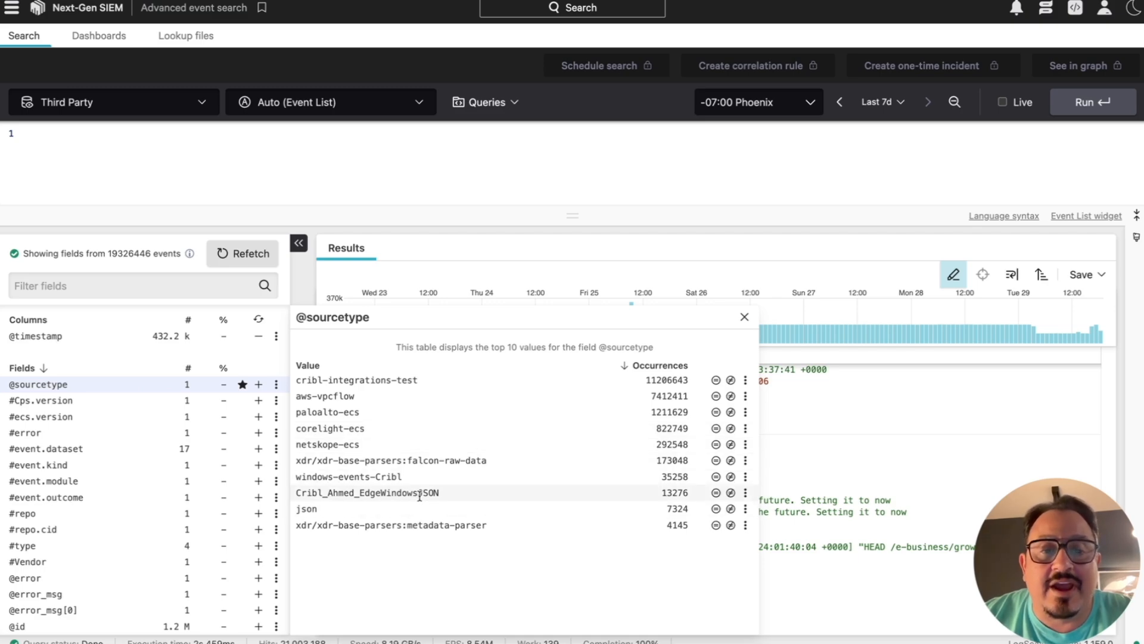
left_click(715, 492)
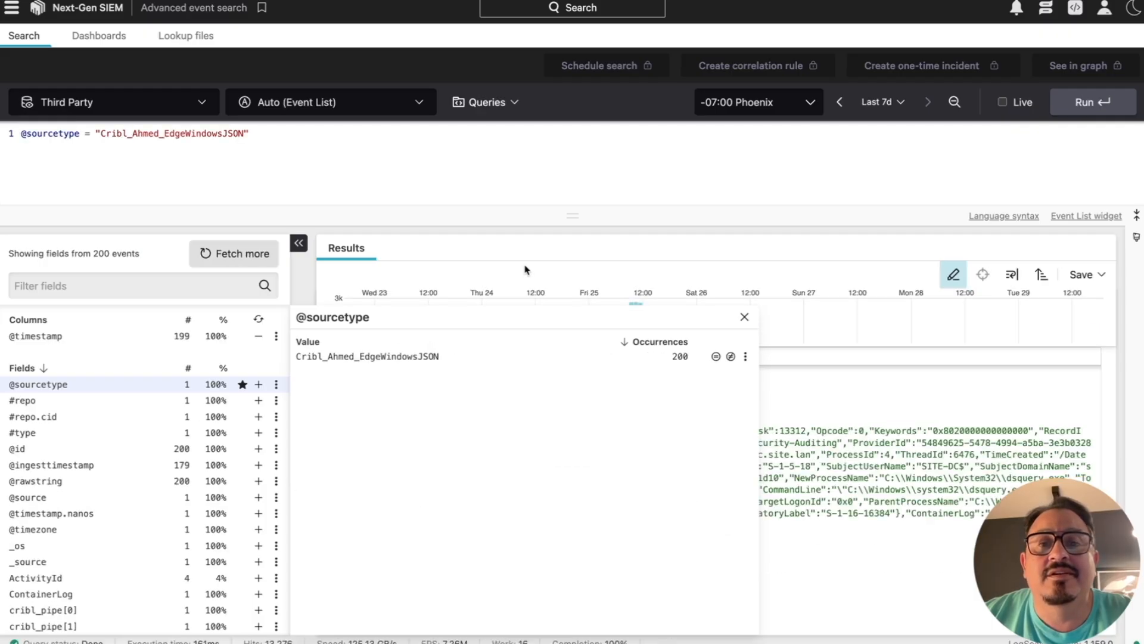
left_click(744, 319)
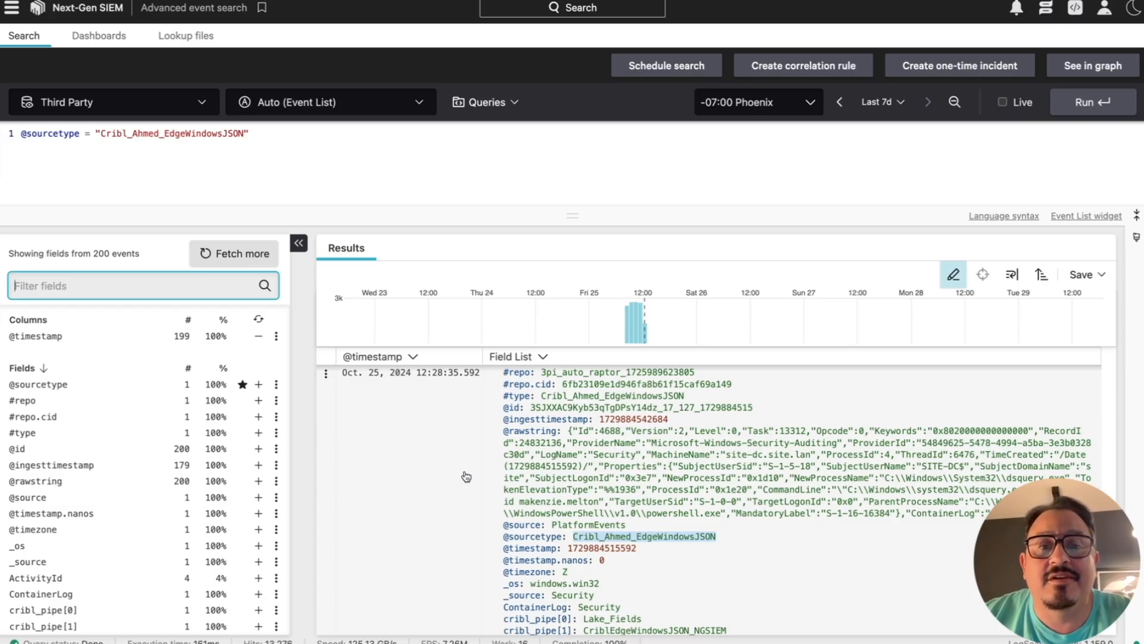
scroll(696, 452, "down", 3)
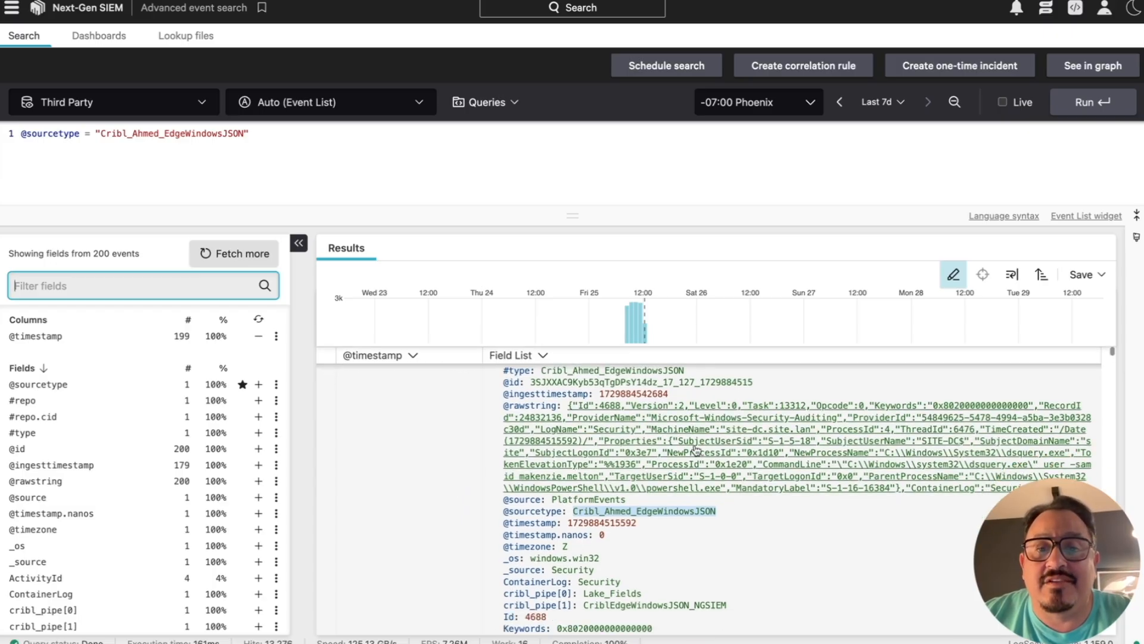
scroll(696, 451, "down", 10)
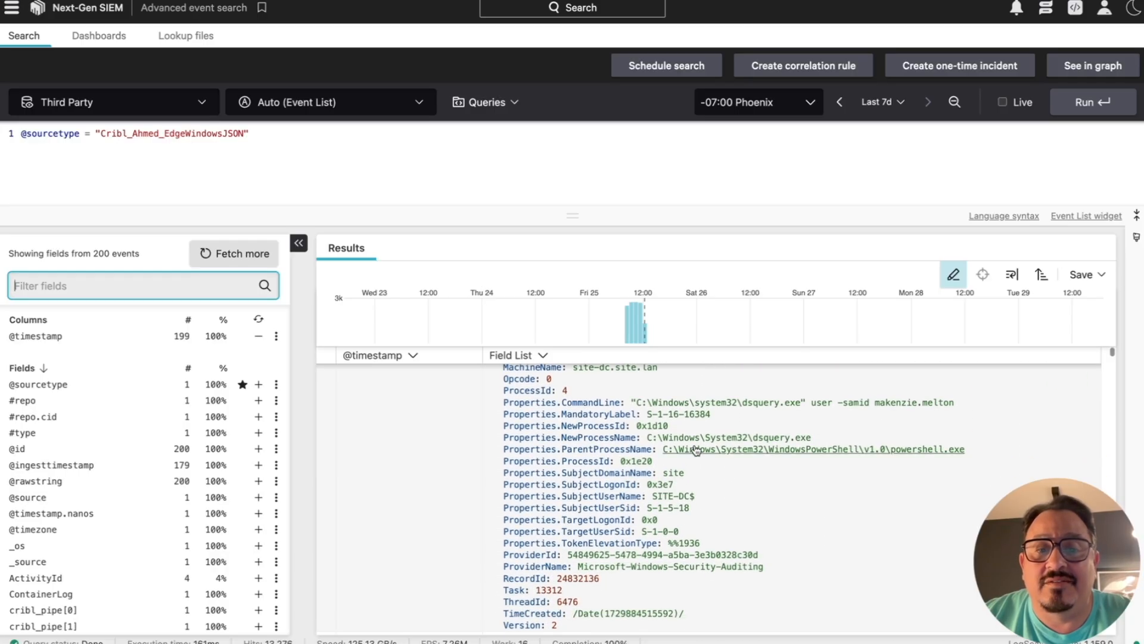
scroll(750, 500, "down", 5)
scroll(751, 501, "up", 3)
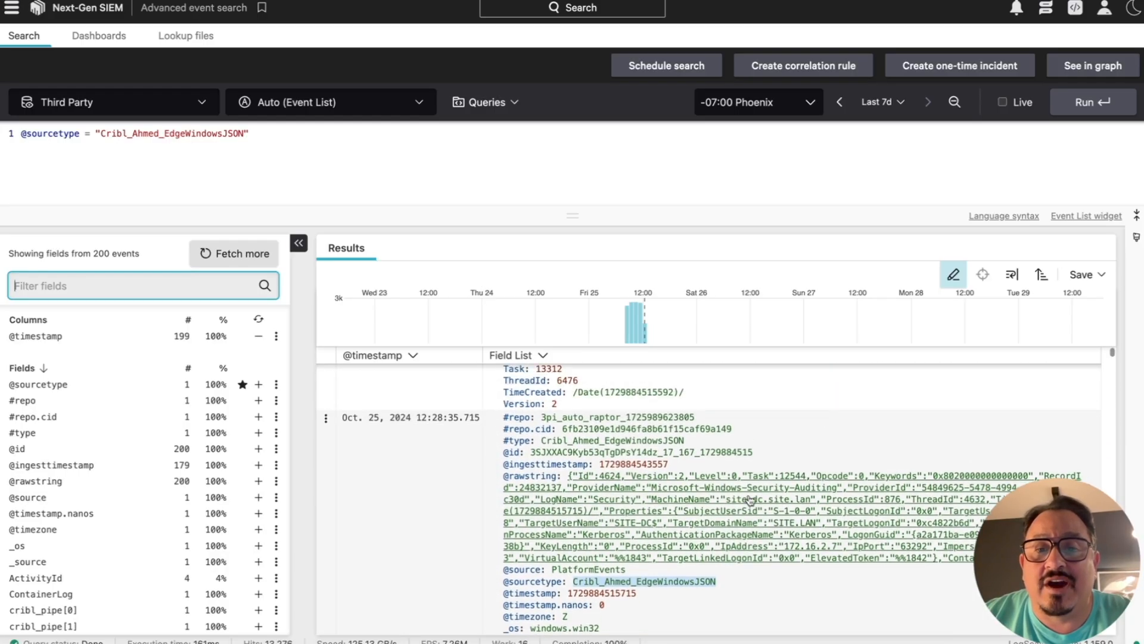
scroll(750, 501, "up", 3)
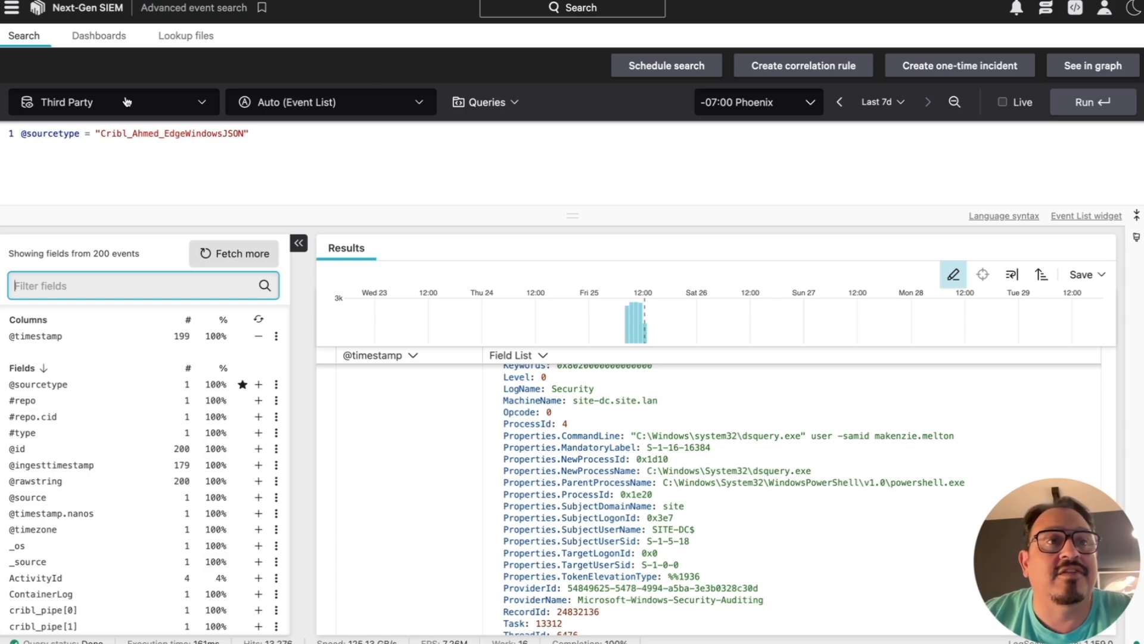
Go to the parsers list under Data onboarding and search it by name for "palo"
left_click(11, 7)
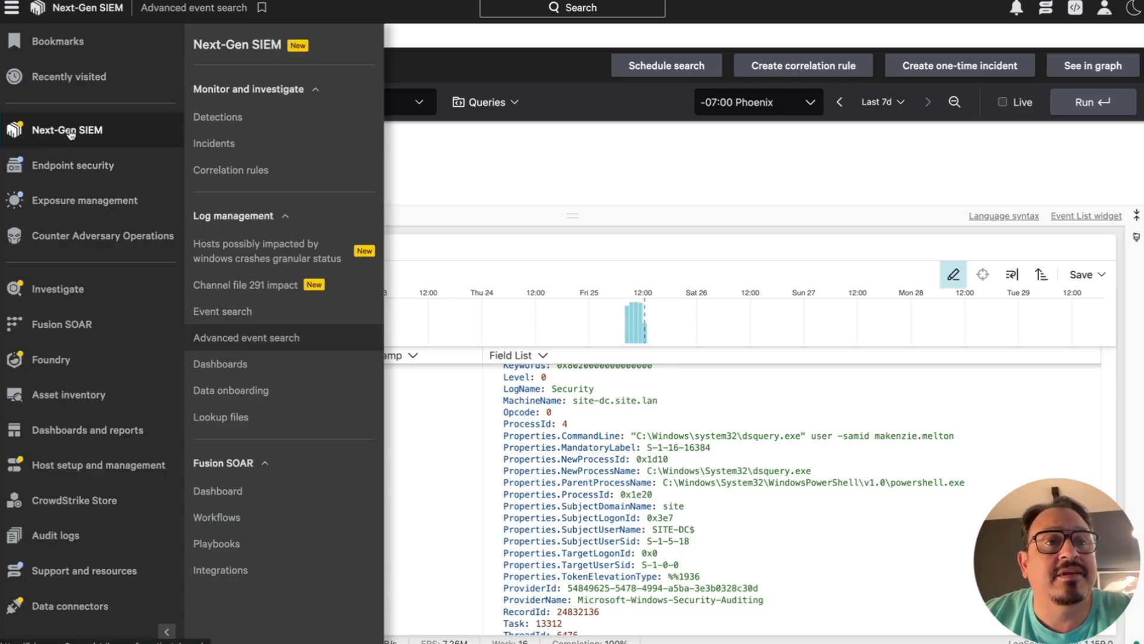
left_click(244, 391)
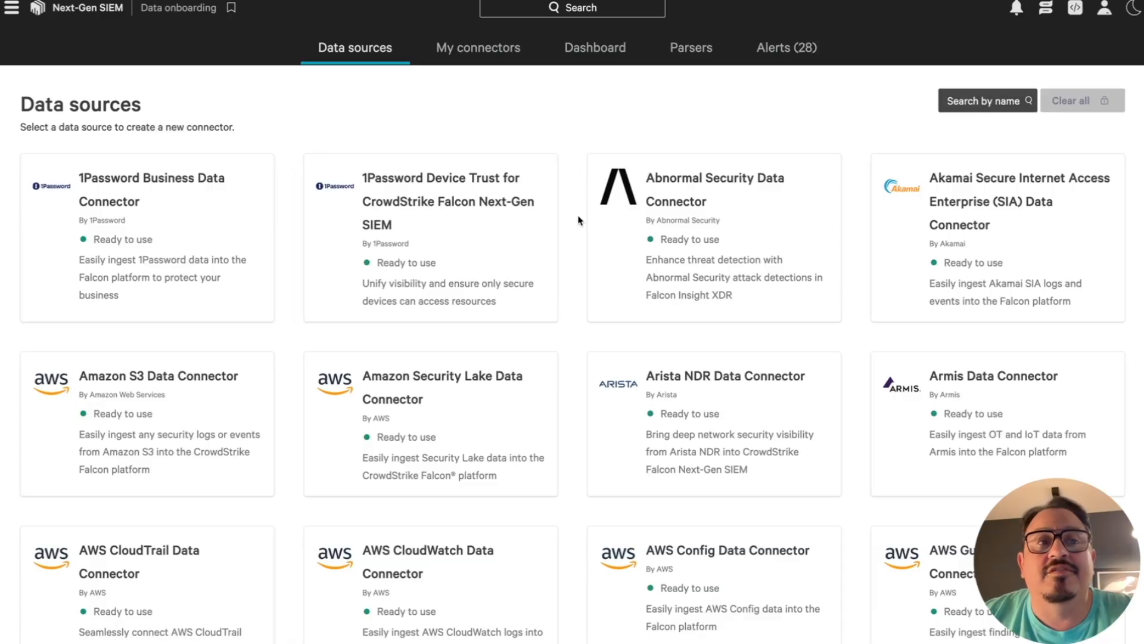
left_click(693, 47)
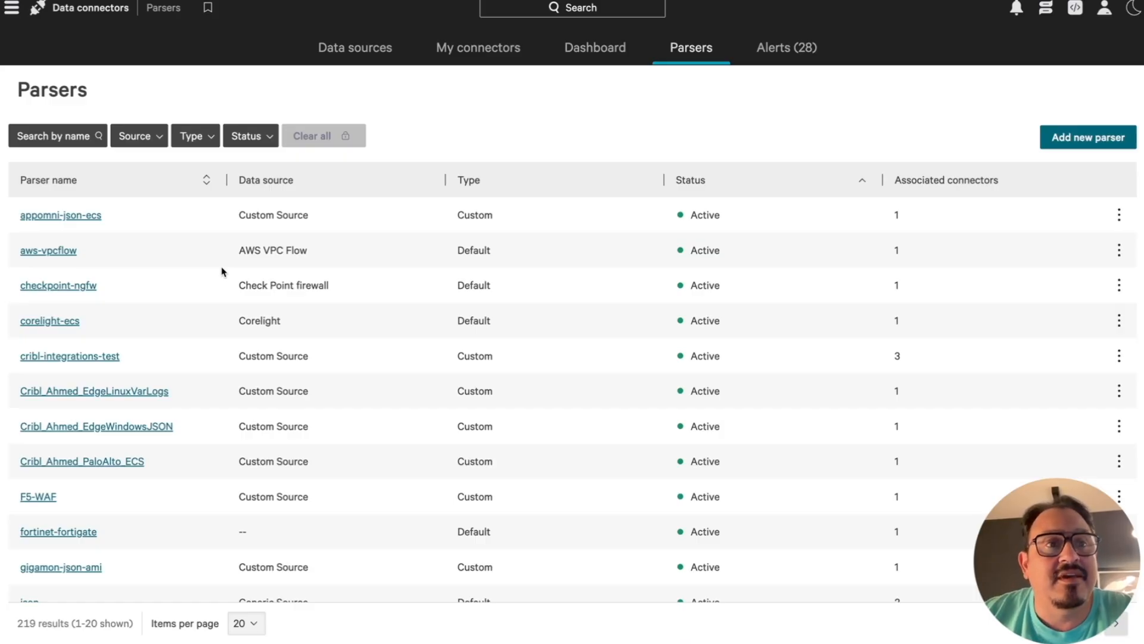
left_click(34, 139)
type("palo")
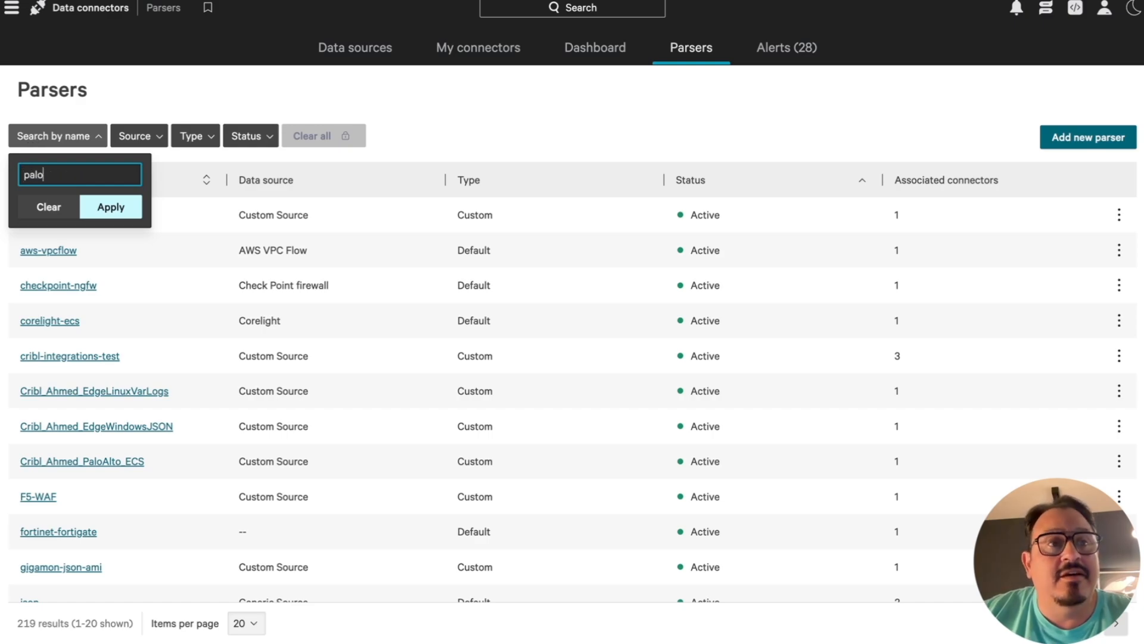
key("Return")
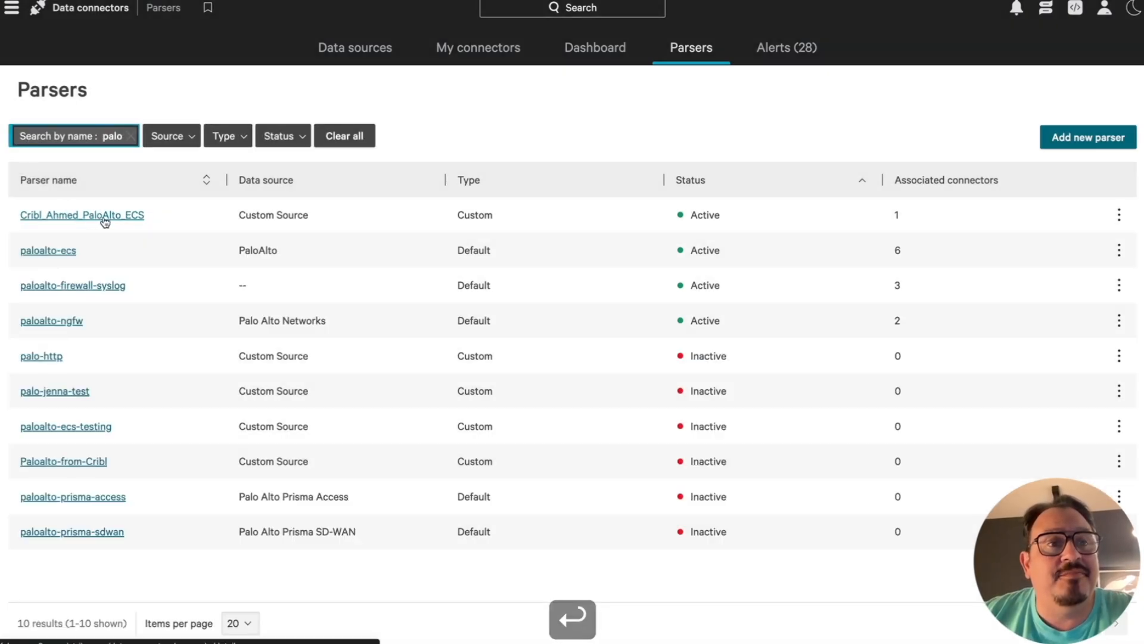
Open the default paloalto-ecs parser, review its script's pre-parse and CONFIG sections, and return to the parsers list
left_click(49, 251)
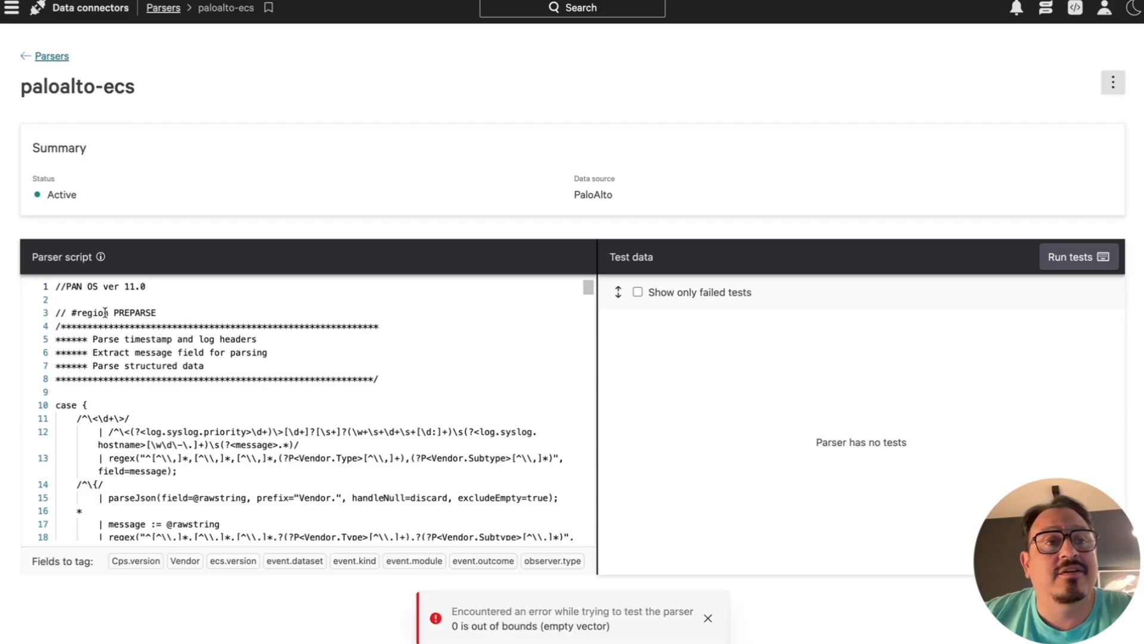
scroll(168, 384, "down", 10)
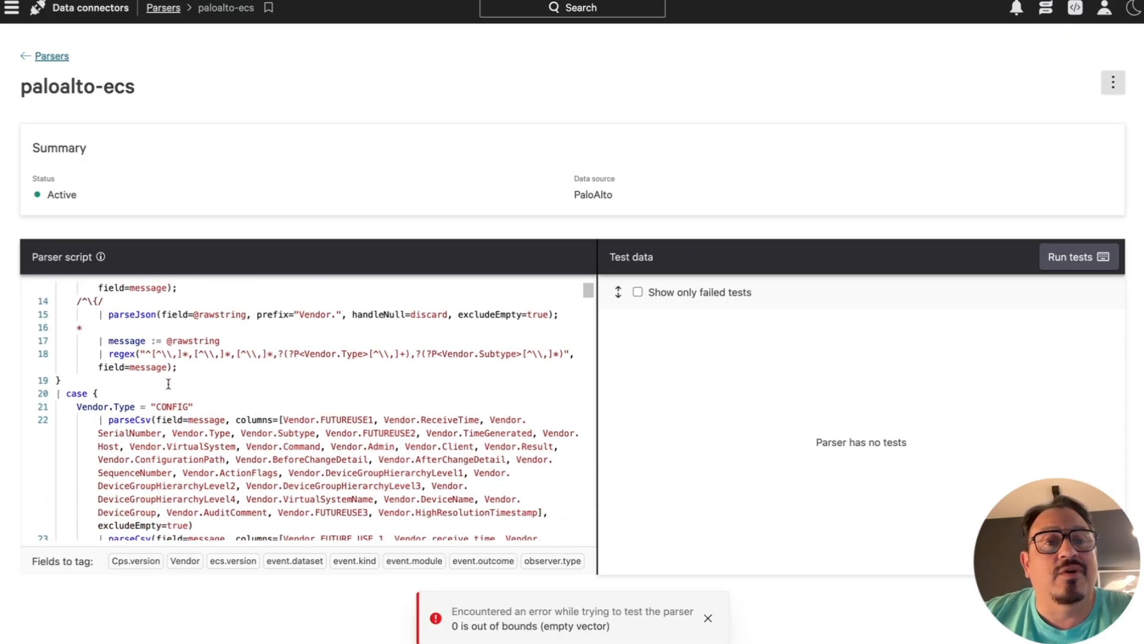
scroll(168, 384, "down", 2)
scroll(168, 384, "up", 5)
scroll(169, 384, "up", 8)
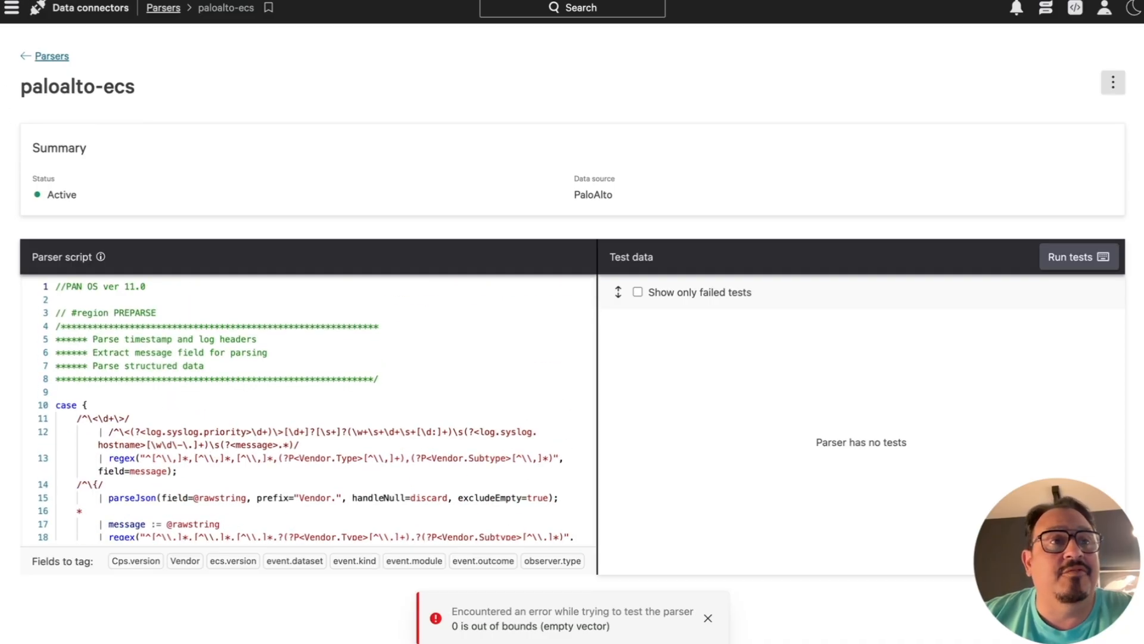
left_click(52, 56)
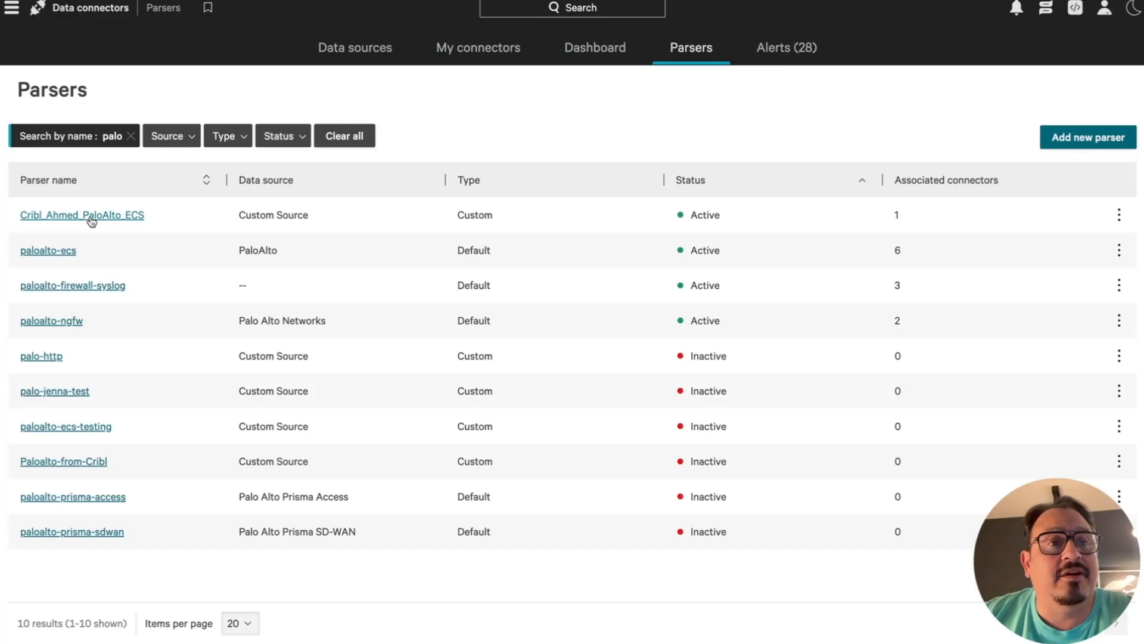
Open the custom PaloAlto_ECS parser for editing, select its test case and highlight "T16:33:55-07:00 PA-VM" in the event header
left_click(90, 216)
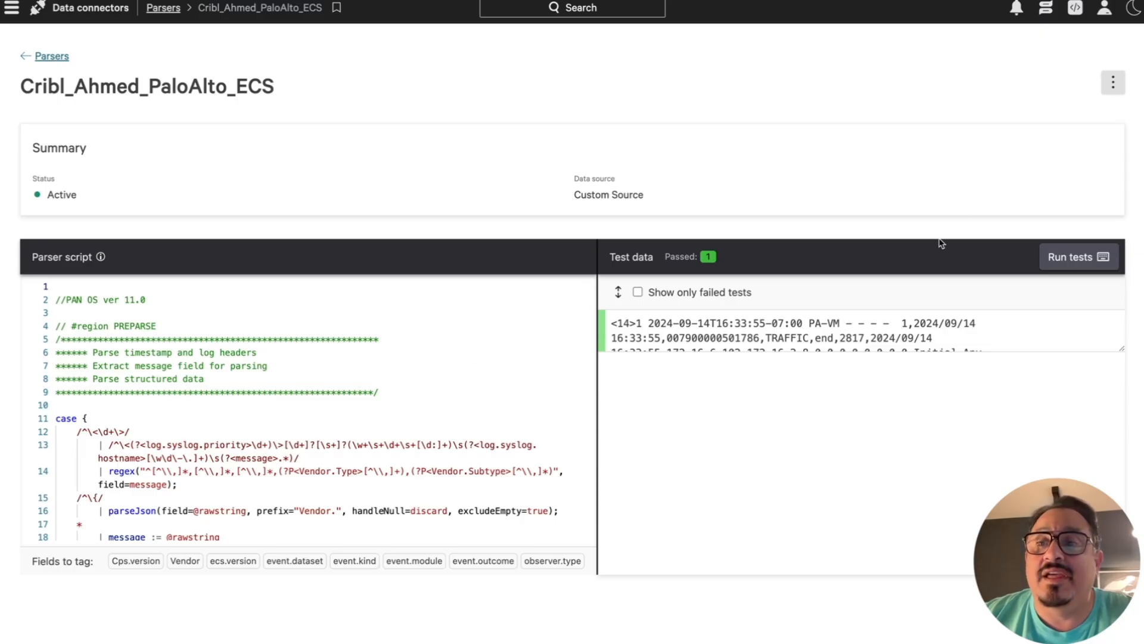
left_click(1113, 83)
left_click(1098, 113)
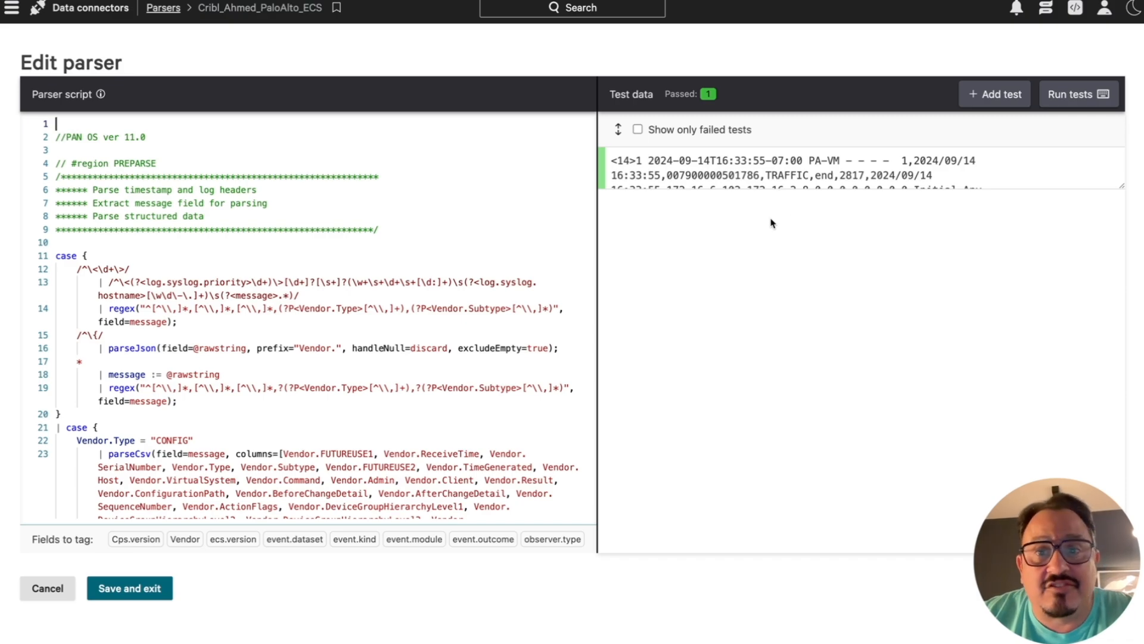
left_click(815, 172)
left_click_drag(840, 161, 711, 154)
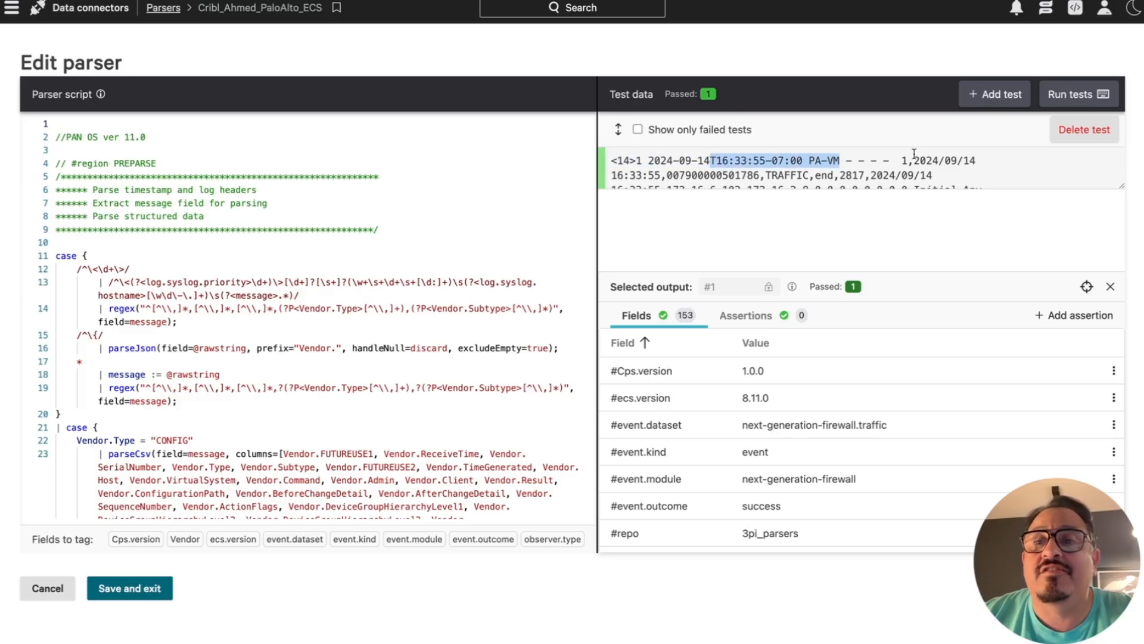